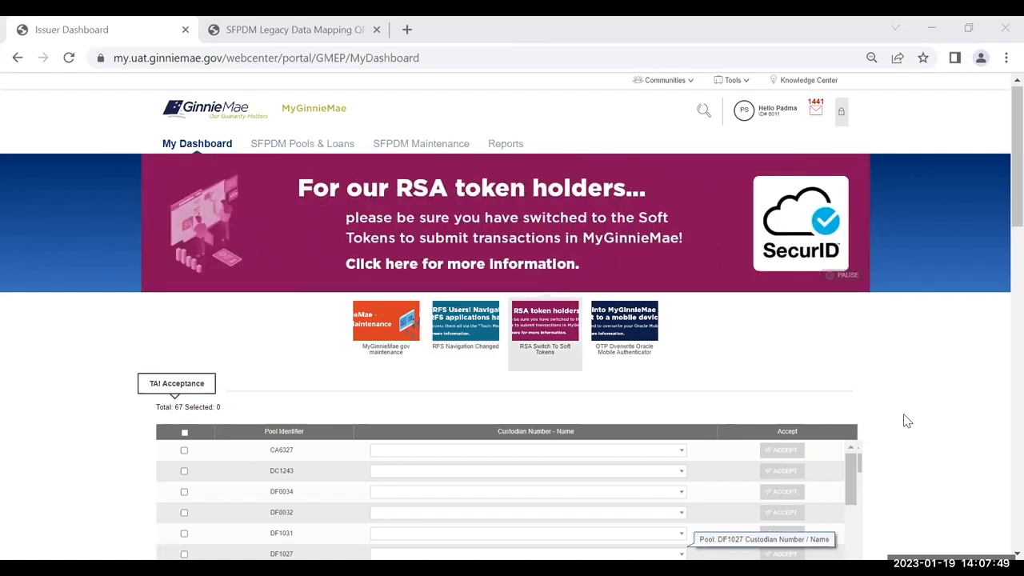
# - Open the FRB Subscriber list in SFPDM Maintenance, view the blank new-subscriber entry form and cancel it
pyautogui.click(450, 148)
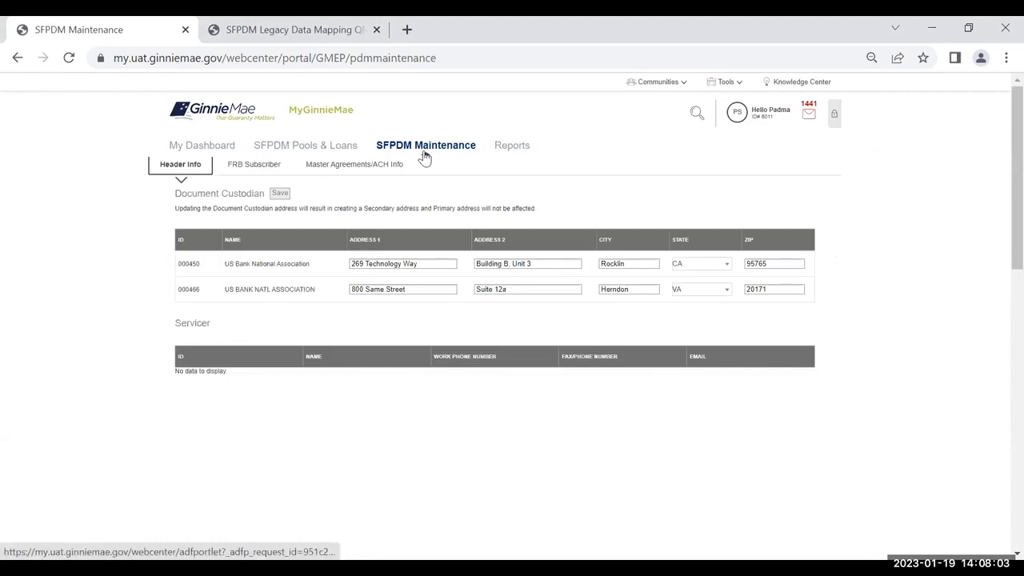
pyautogui.click(264, 170)
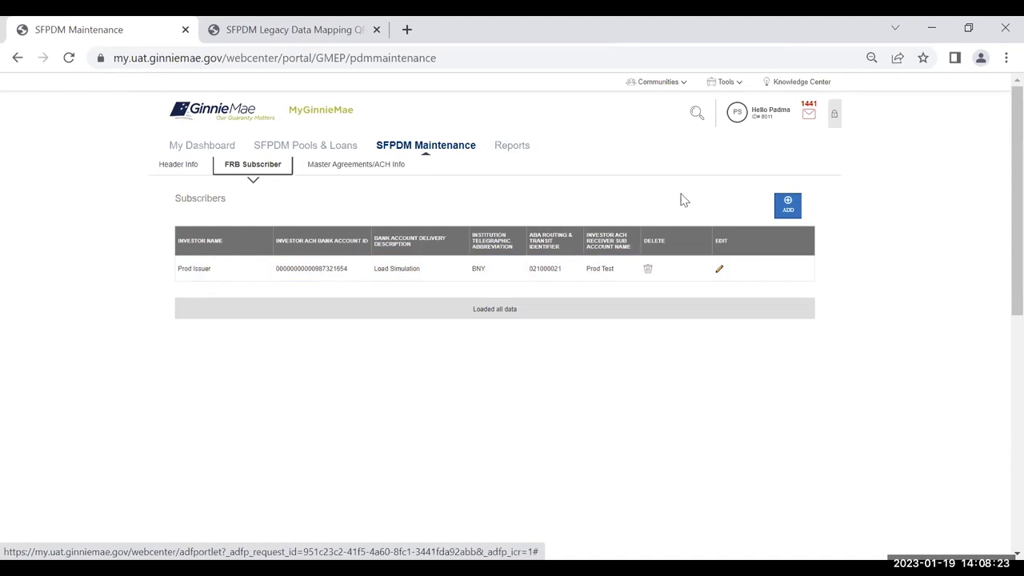
pyautogui.click(797, 217)
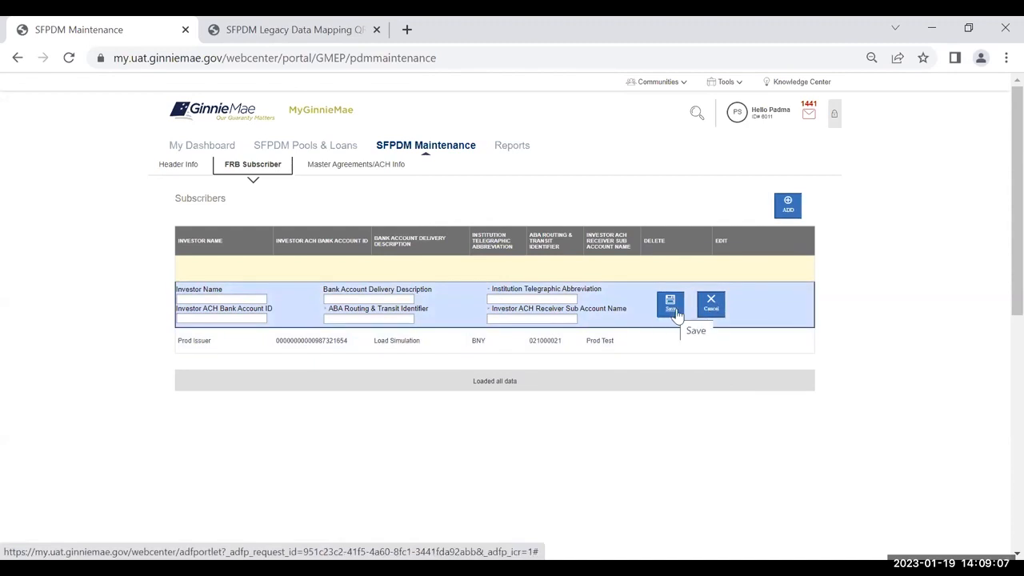
pyautogui.click(711, 306)
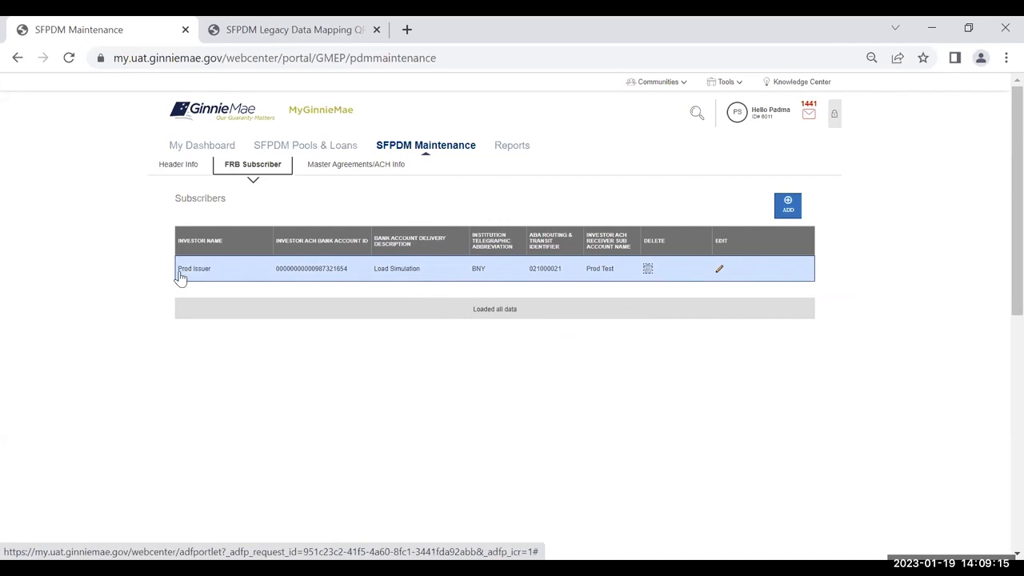
# - Open the Prod Issuer subscriber record for editing and save it with its existing values
pyautogui.click(719, 270)
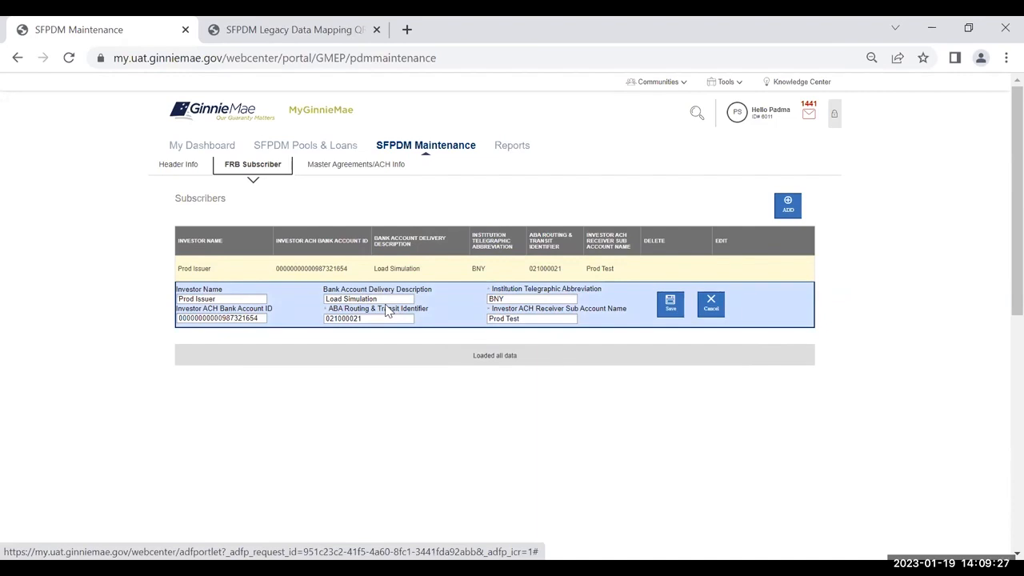
pyautogui.click(671, 306)
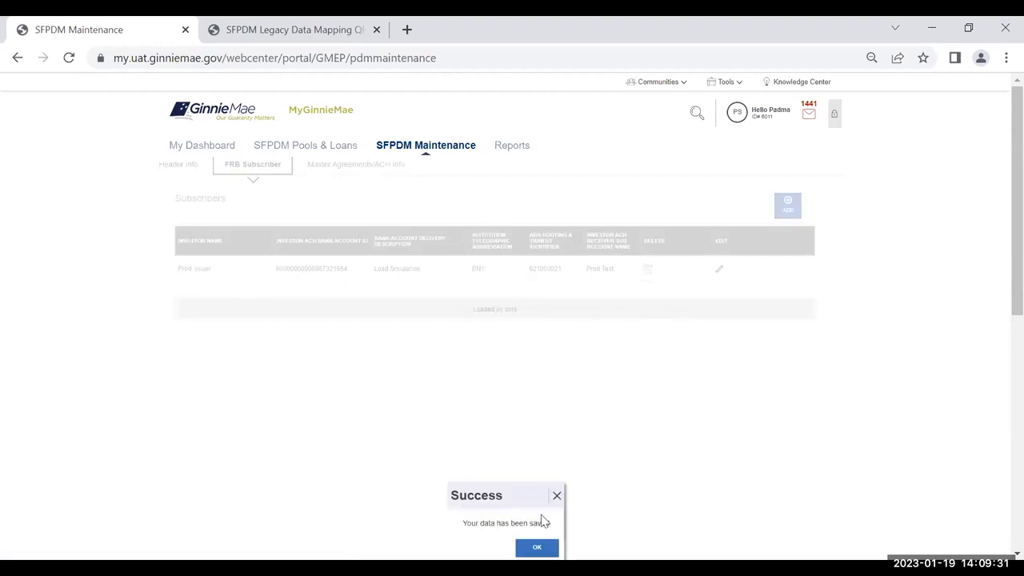
pyautogui.click(537, 548)
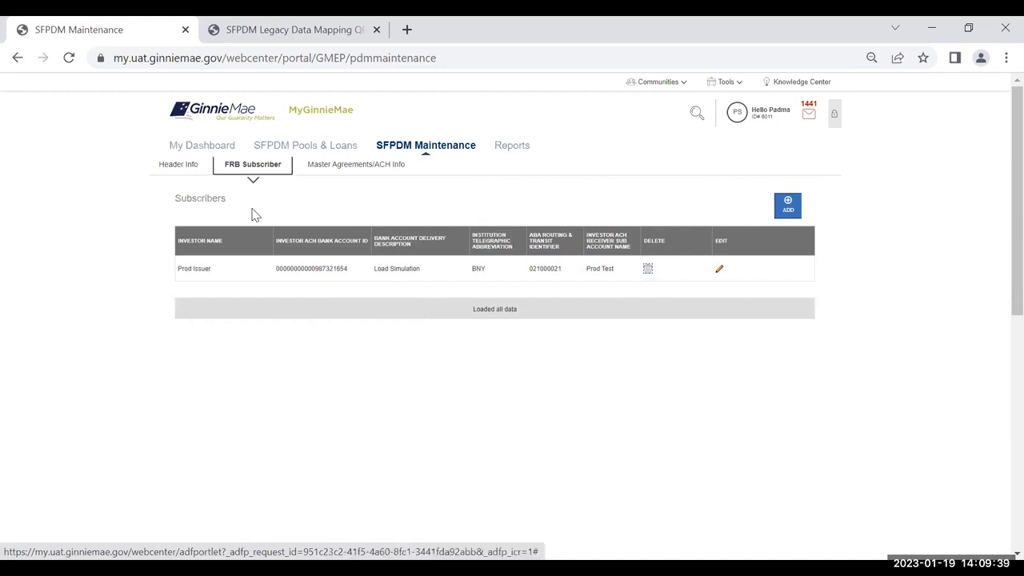
# - Review the ACH Principal & Interest and ACH Taxes & Insurance bank accounts in Master Agreements/ACH Info
pyautogui.click(381, 169)
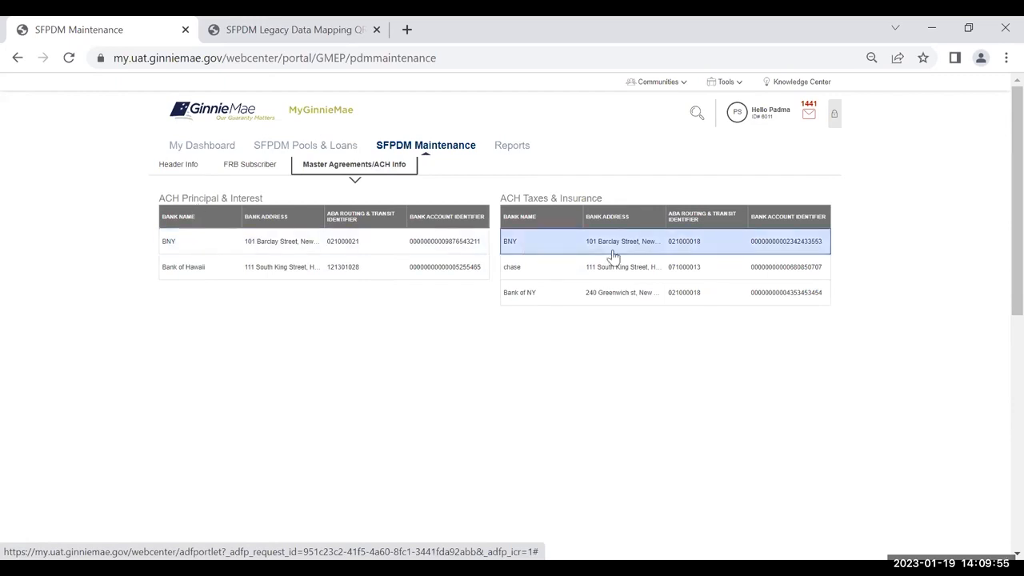
pyautogui.click(529, 276)
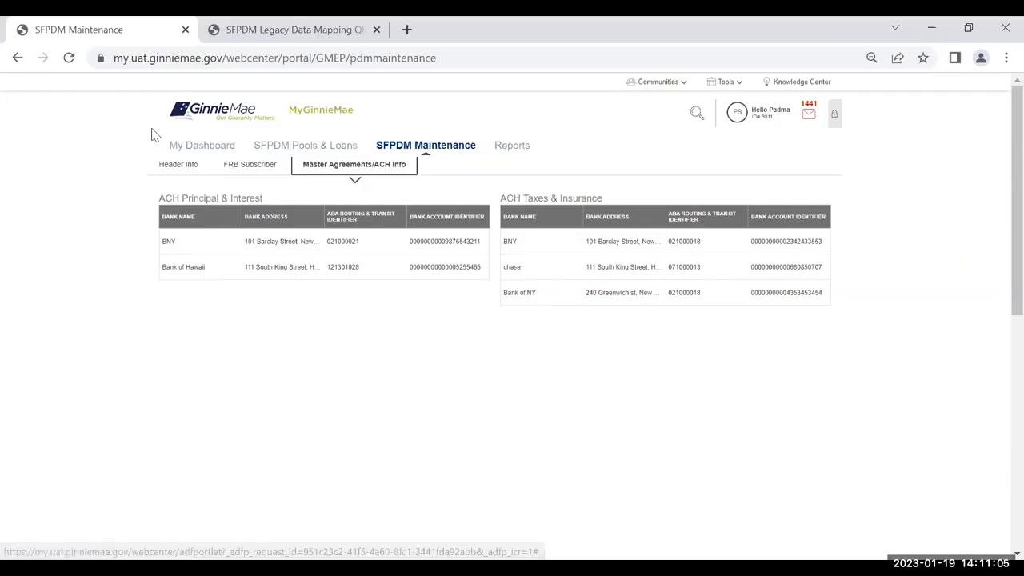
# - Start adding a new pool in SFPDM Pools & Loans with manual data entry
pyautogui.click(312, 149)
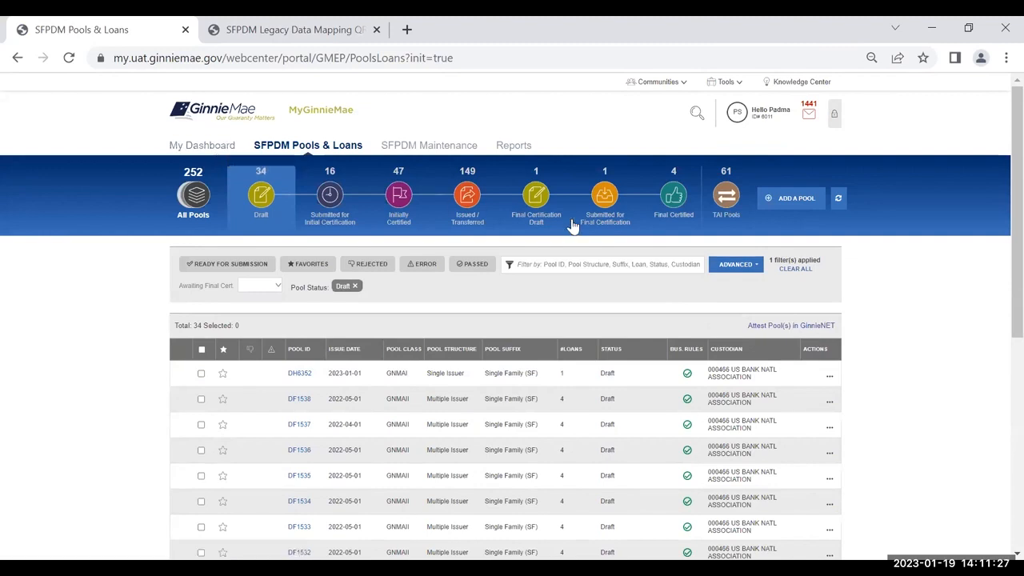
pyautogui.click(785, 206)
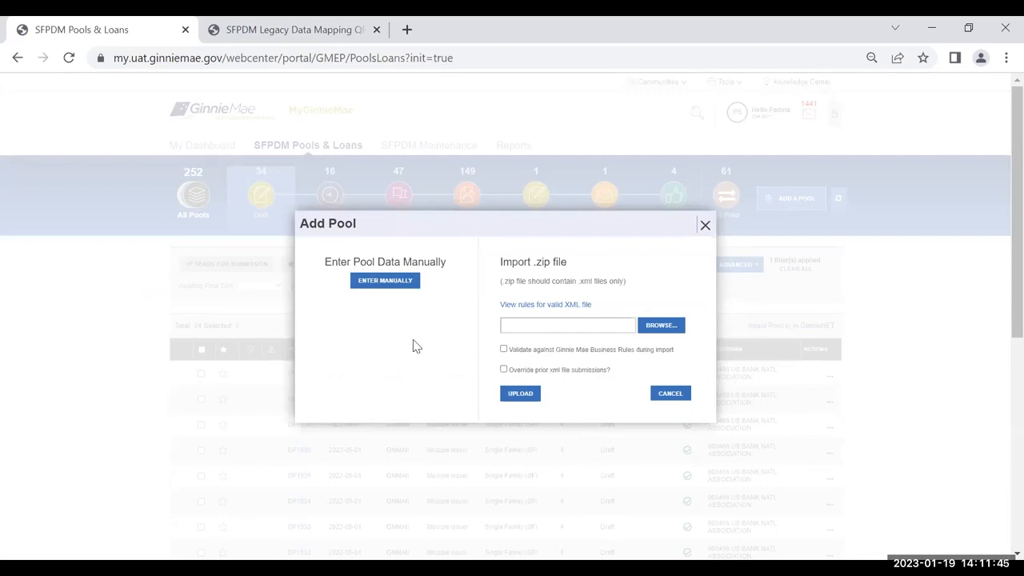
pyautogui.click(398, 285)
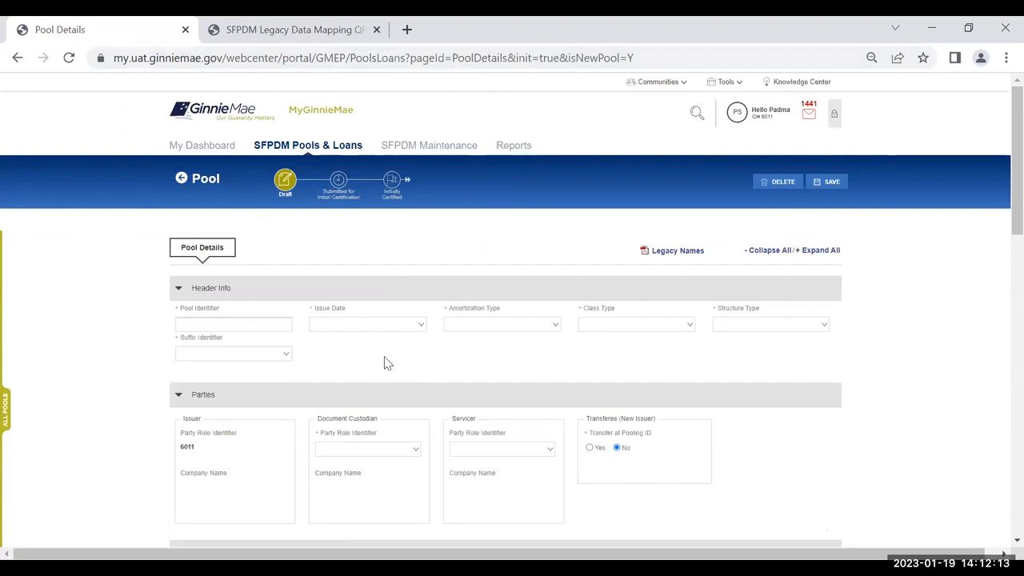
# - Review the sections and required fields of the blank pool form, from Header Info through Subscriber Info
pyautogui.scroll(-1, 386, 363)
pyautogui.scroll(-1, 384, 363)
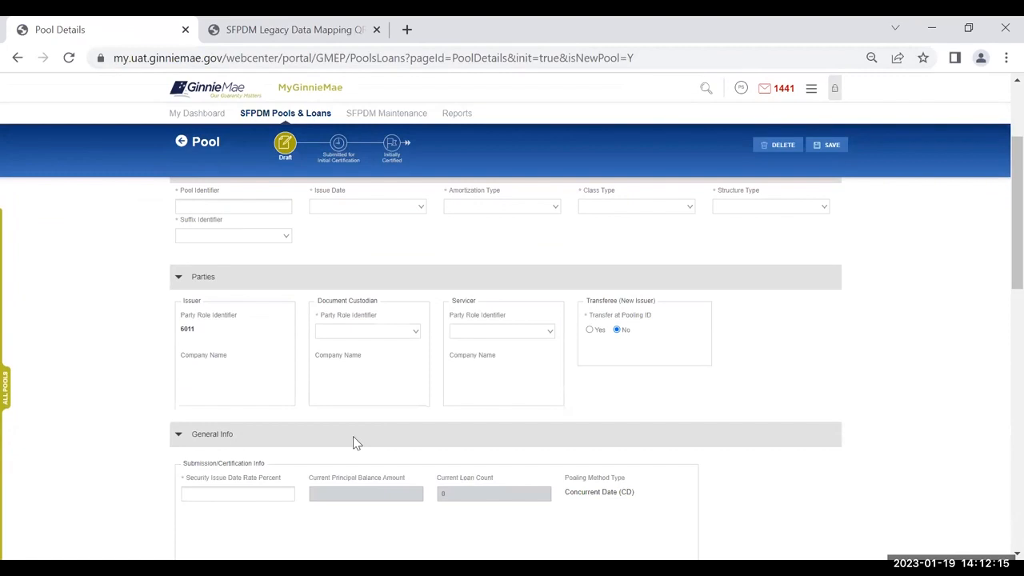
pyautogui.scroll(-1, 357, 443)
pyautogui.scroll(-1, 357, 443)
pyautogui.scroll(-1, 354, 440)
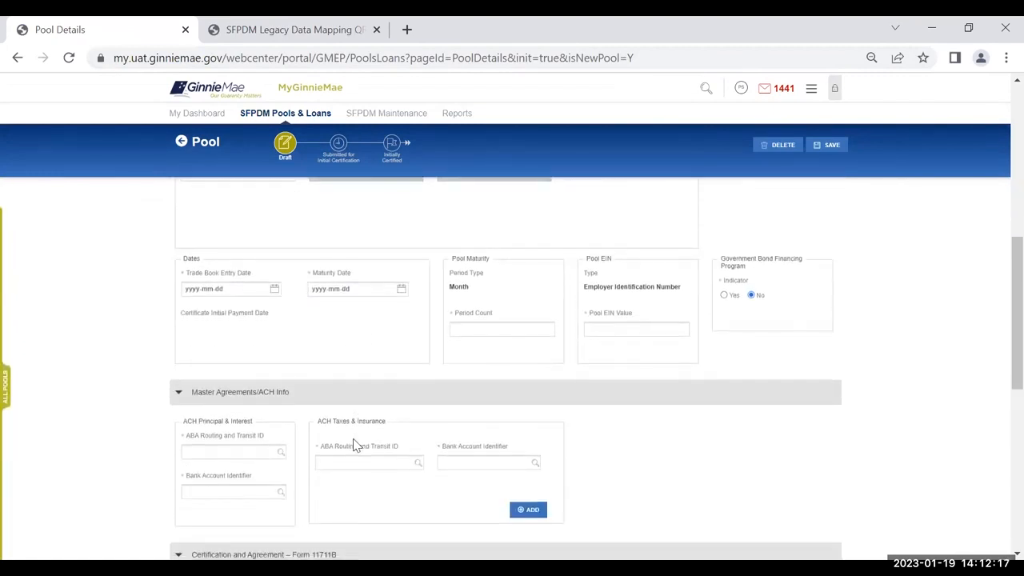
pyautogui.scroll(-3, 357, 445)
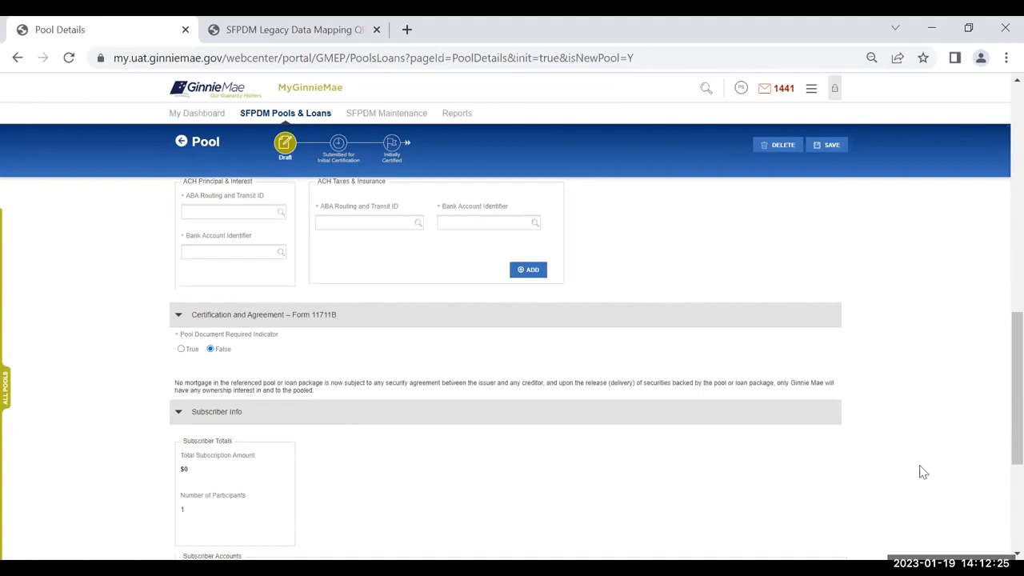
pyautogui.scroll(10, 922, 472)
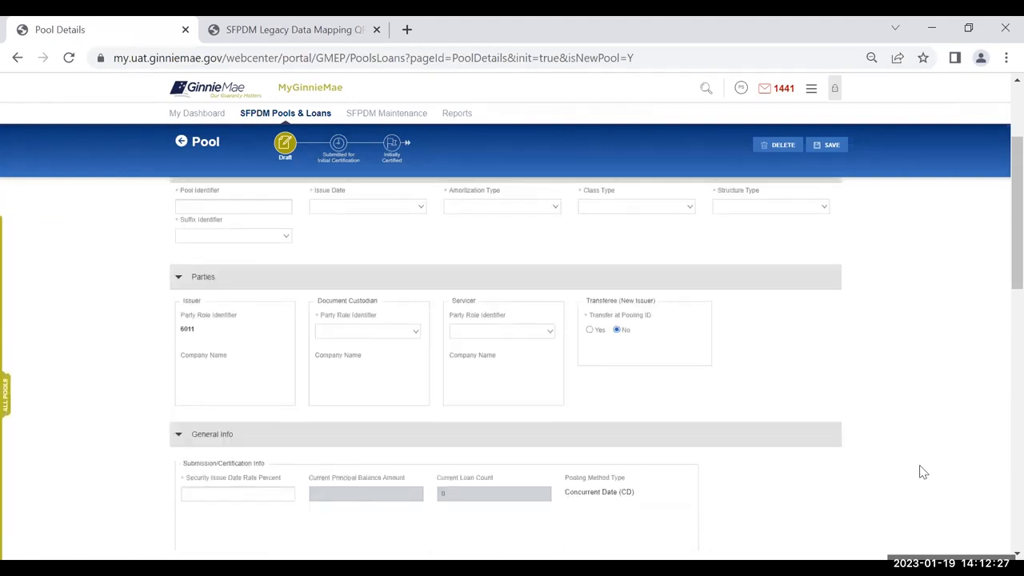
pyautogui.scroll(3, 922, 473)
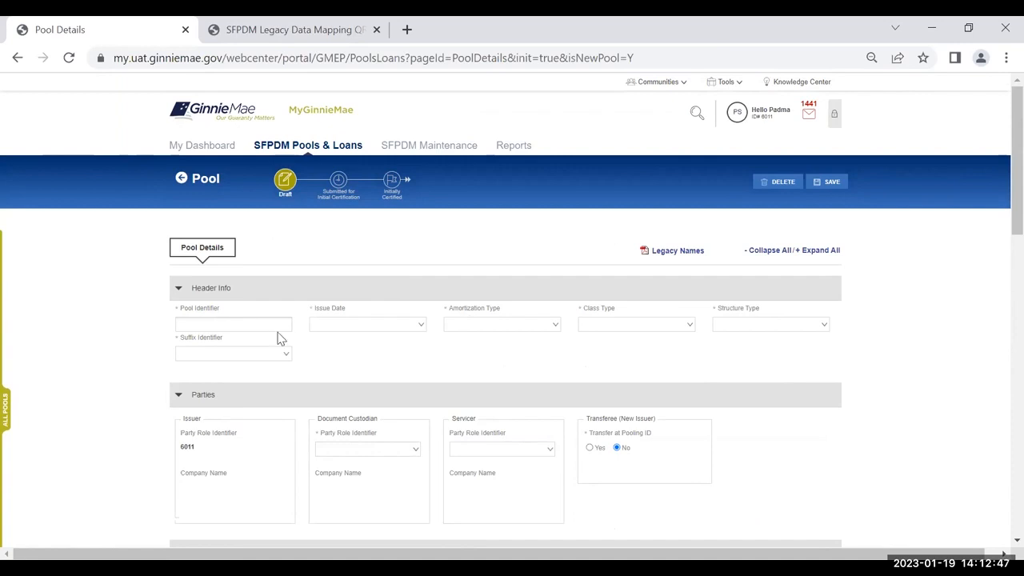
pyautogui.scroll(-2, 278, 338)
pyautogui.scroll(-2, 264, 455)
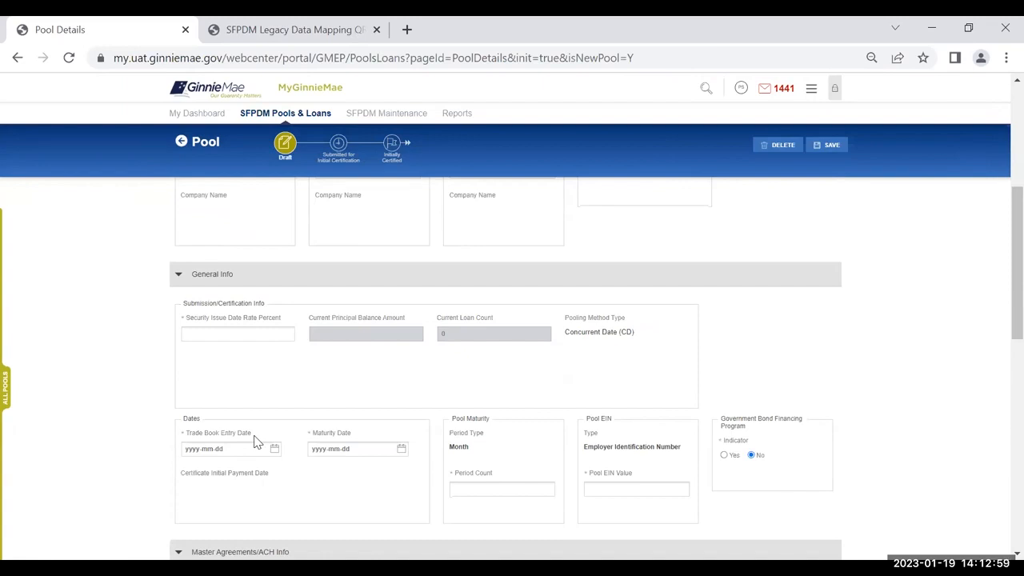
pyautogui.scroll(5, 908, 442)
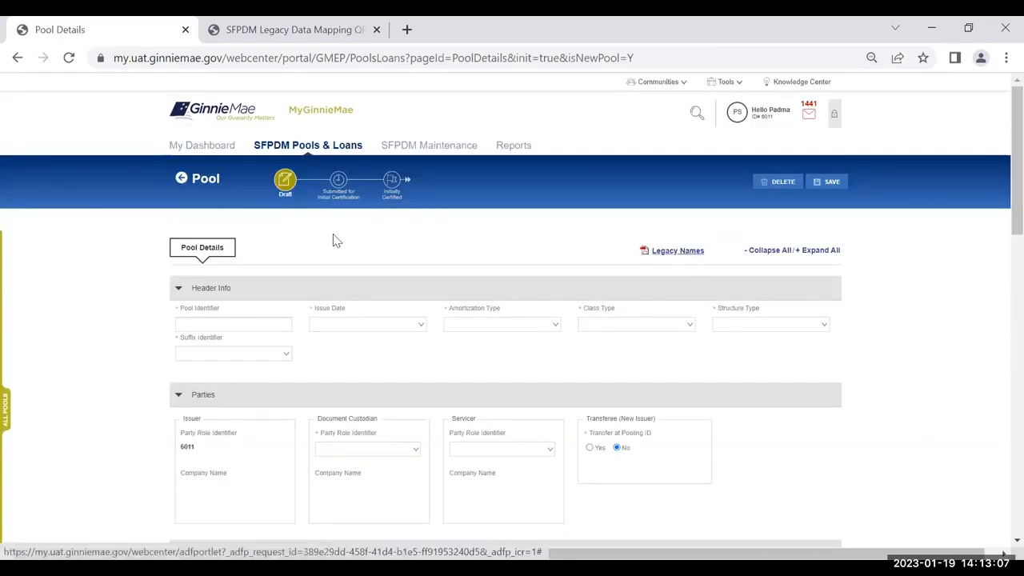
# - Open the Legacy Names quick reference card and read the Header Info and Parties field mappings
pyautogui.click(668, 254)
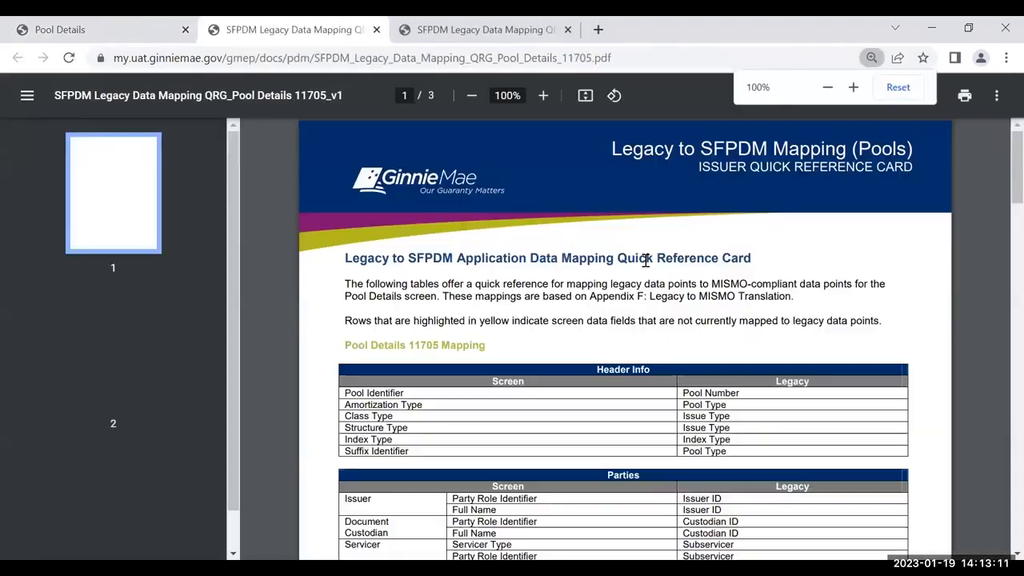
pyautogui.scroll(-1, 601, 443)
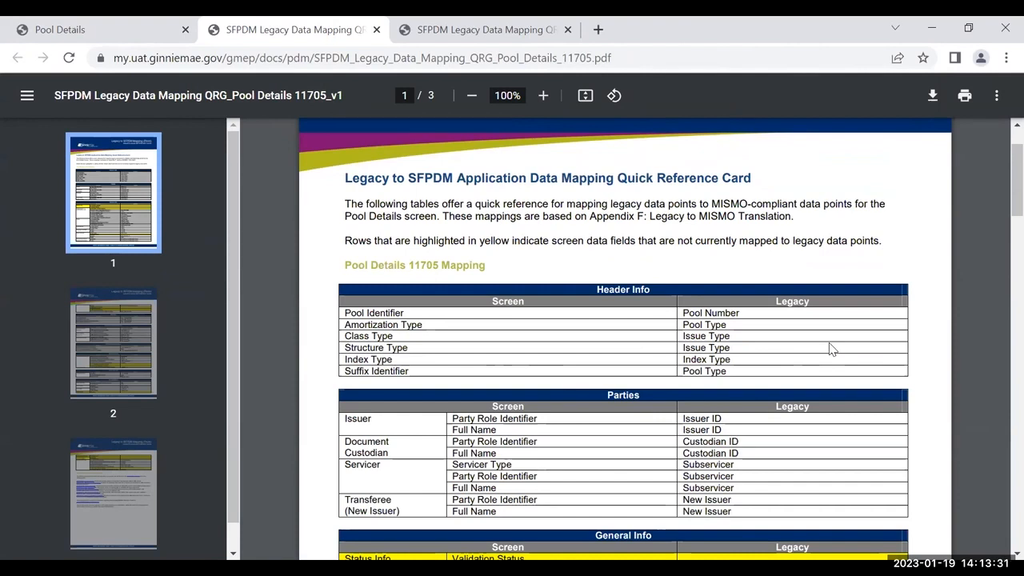
# - Return to the blank new pool's details and delete that pool
pyautogui.click(99, 32)
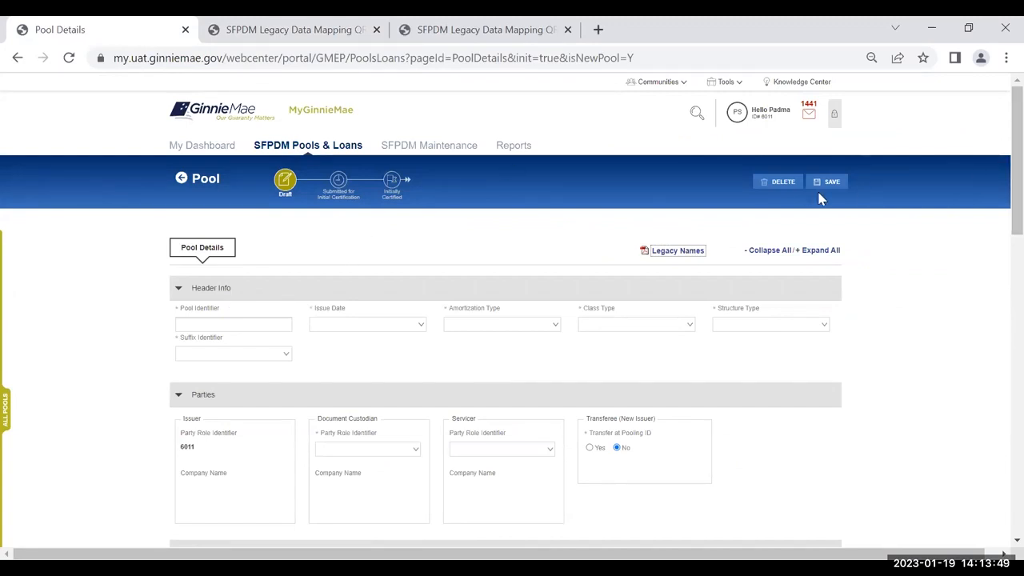
pyautogui.click(783, 183)
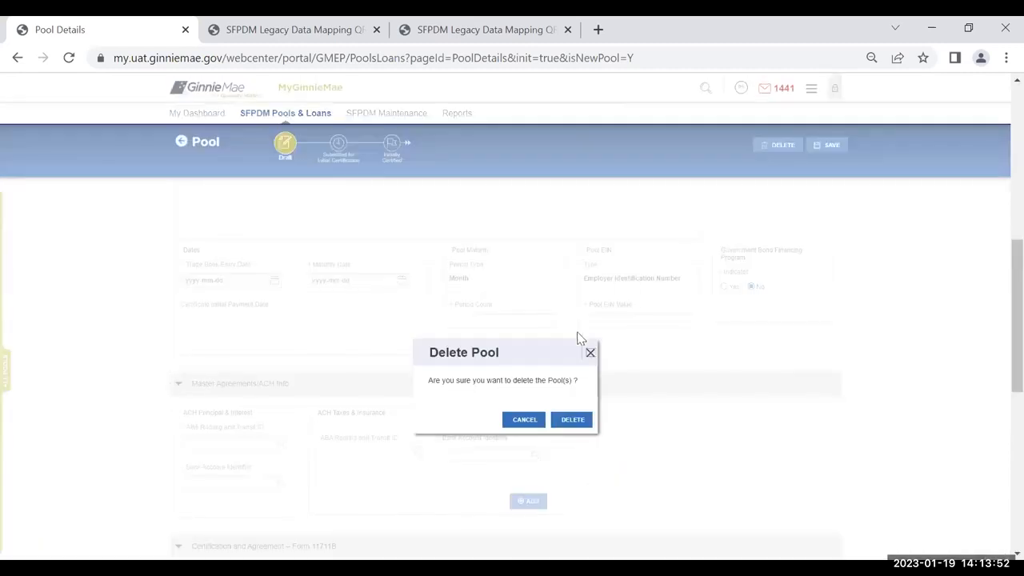
pyautogui.click(587, 423)
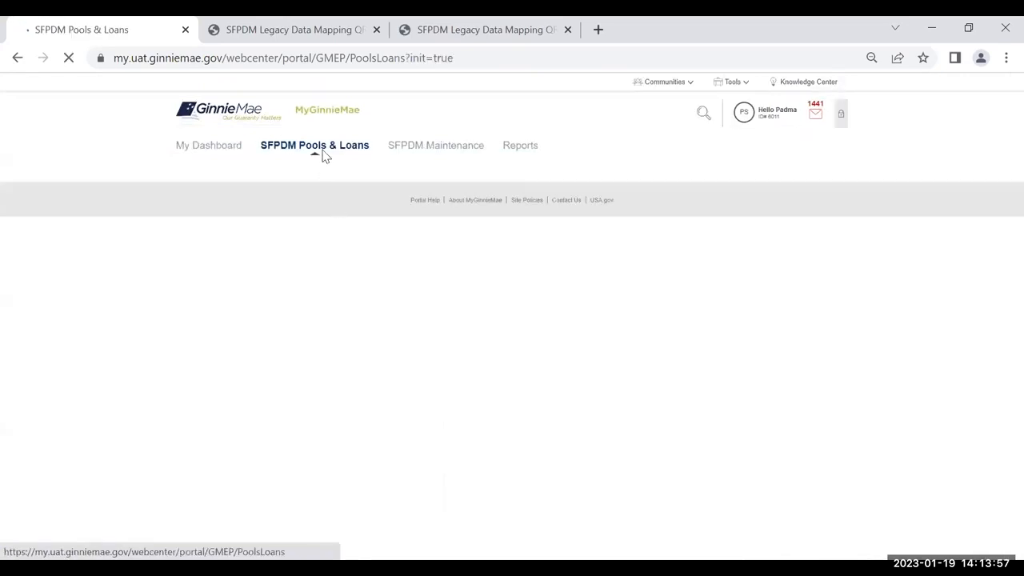
# - Open draft pool DH6352 from Pools & Loans and review its details from Header Info through Subscriber Info
pyautogui.moveTo(321, 155)
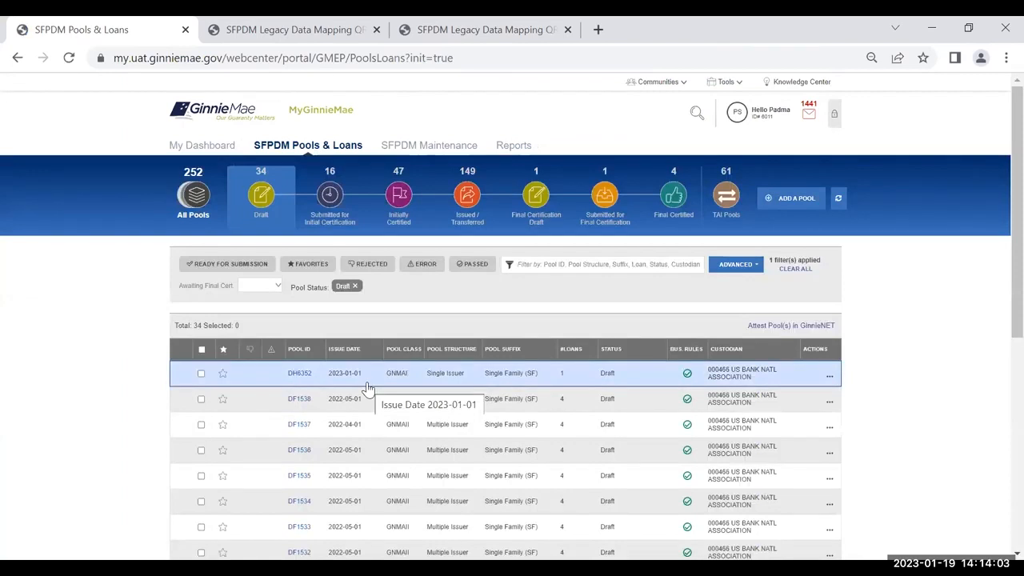
pyautogui.click(300, 374)
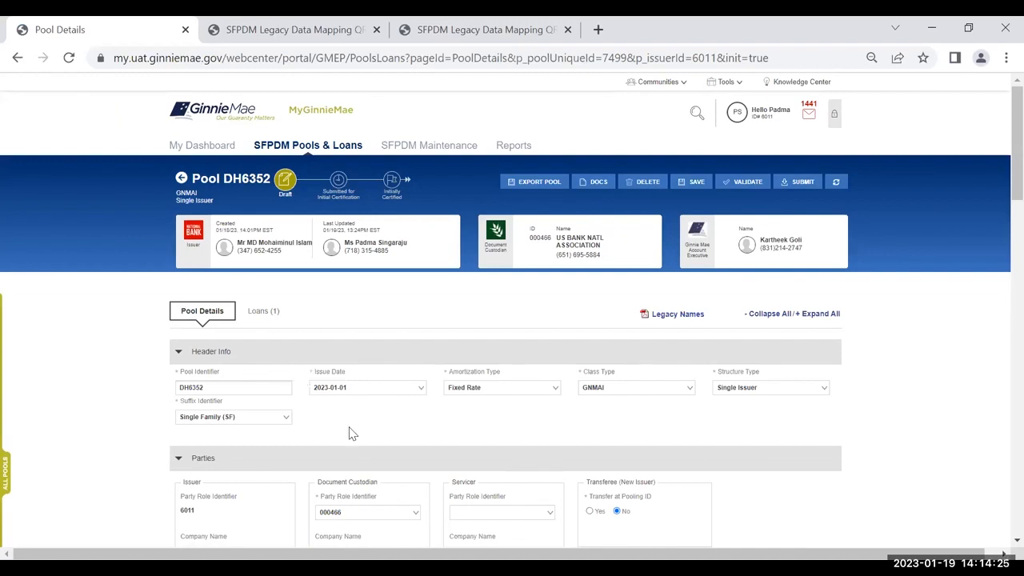
pyautogui.scroll(-2, 349, 432)
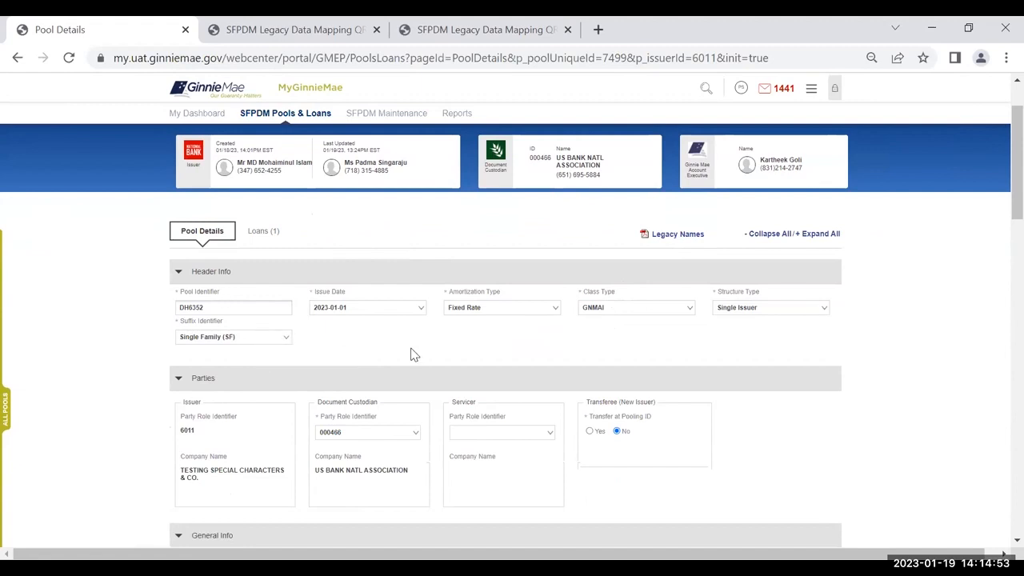
pyautogui.scroll(-2, 414, 354)
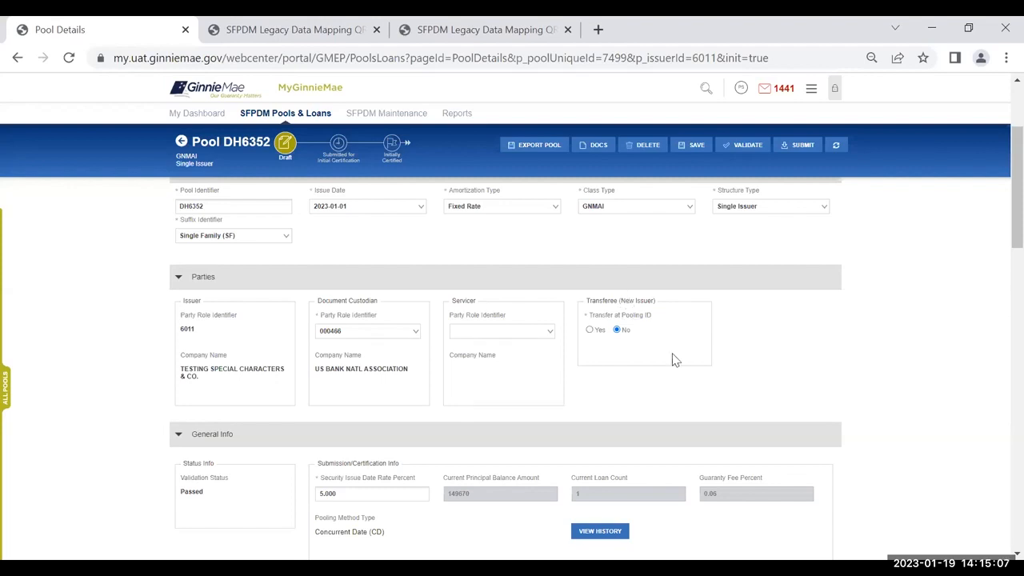
pyautogui.scroll(-1, 675, 360)
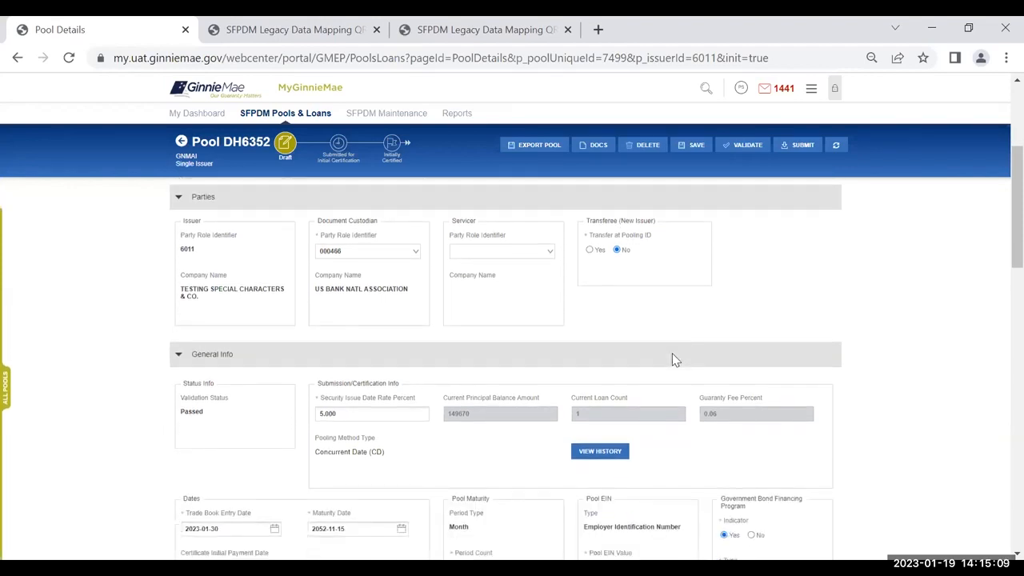
pyautogui.scroll(-1, 675, 360)
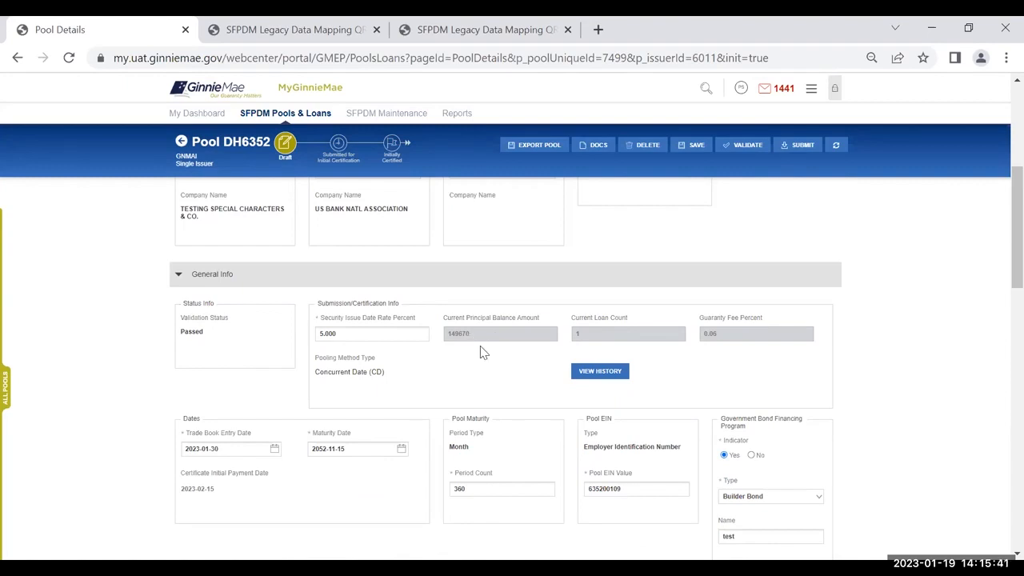
pyautogui.scroll(-5, 483, 352)
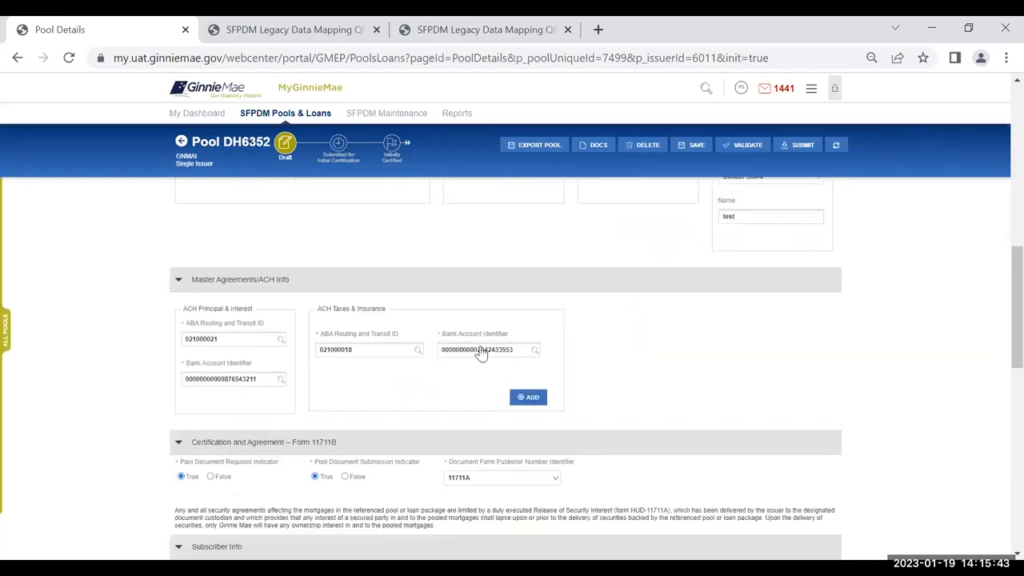
pyautogui.scroll(-3, 483, 353)
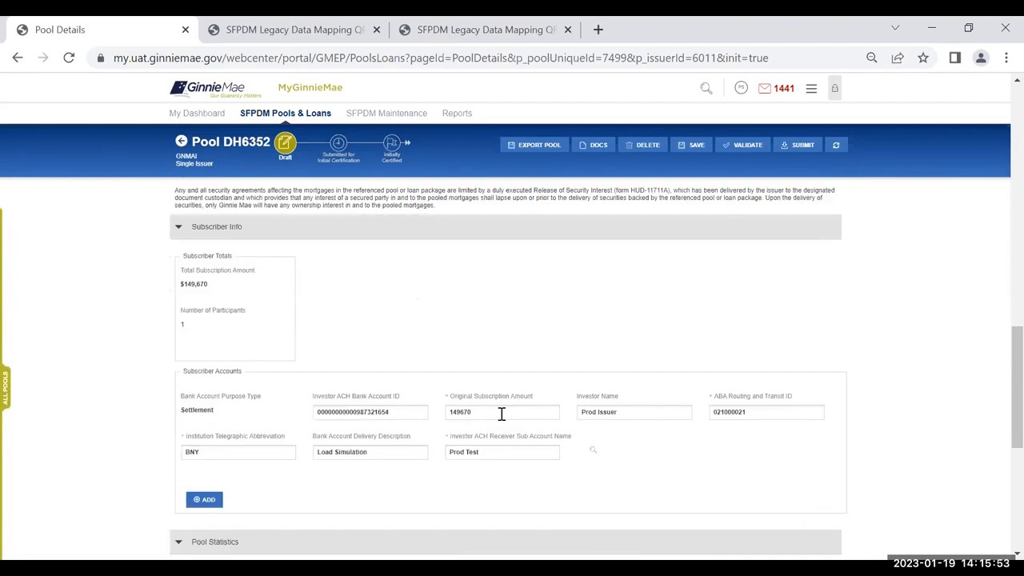
# - View the pool's status history from its General Info section
pyautogui.scroll(10, 501, 413)
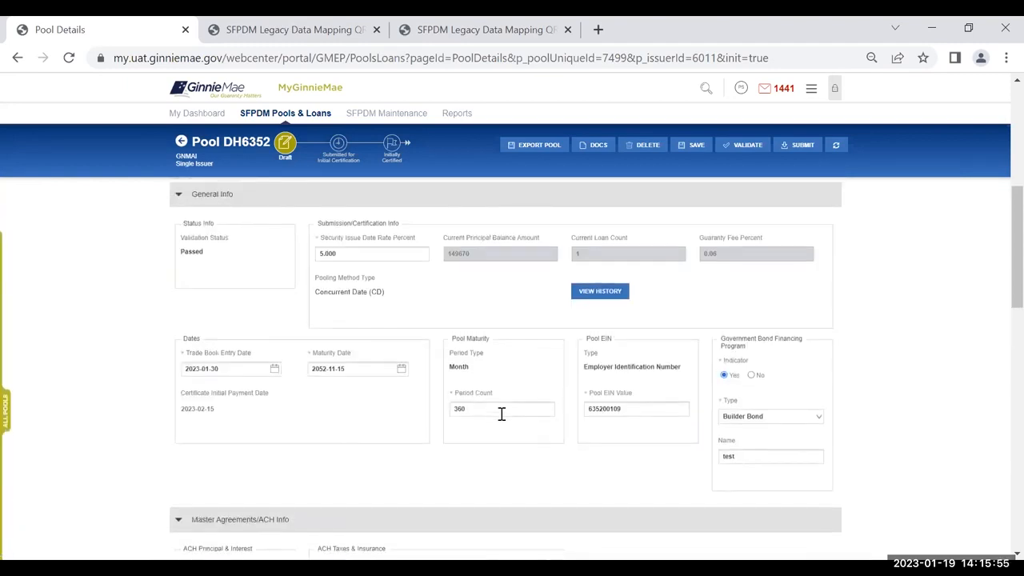
pyautogui.scroll(3, 501, 414)
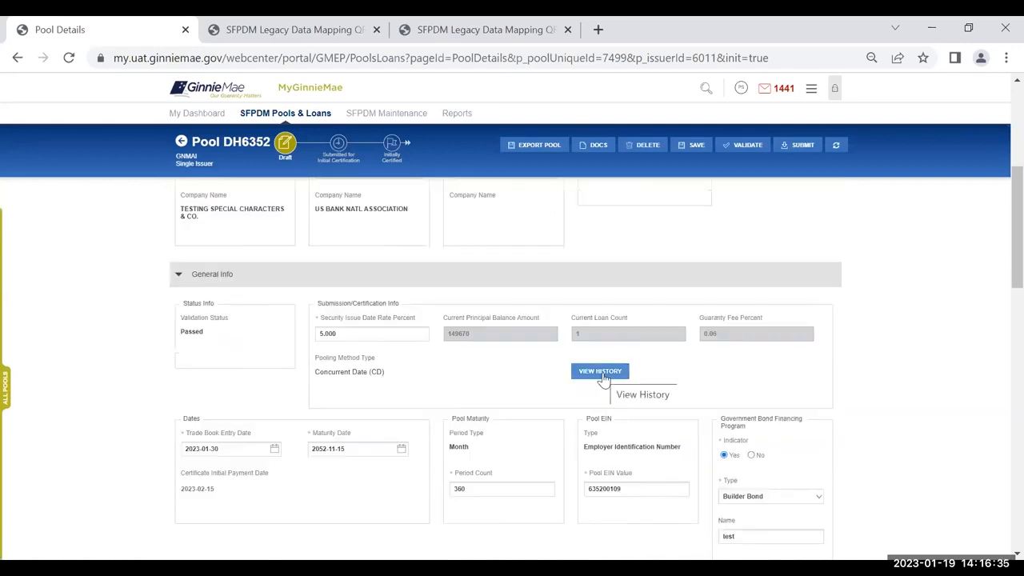
pyautogui.click(603, 374)
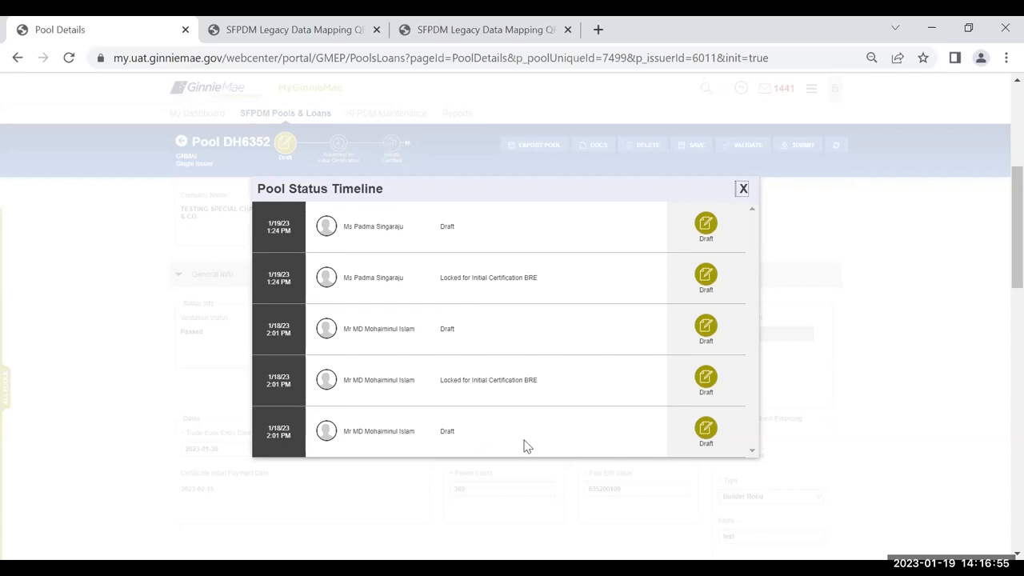
# - Close the status timeline and view the selectable ACH Principal and Interest accounts without changing the selection
pyautogui.click(742, 192)
pyautogui.scroll(-3, 819, 370)
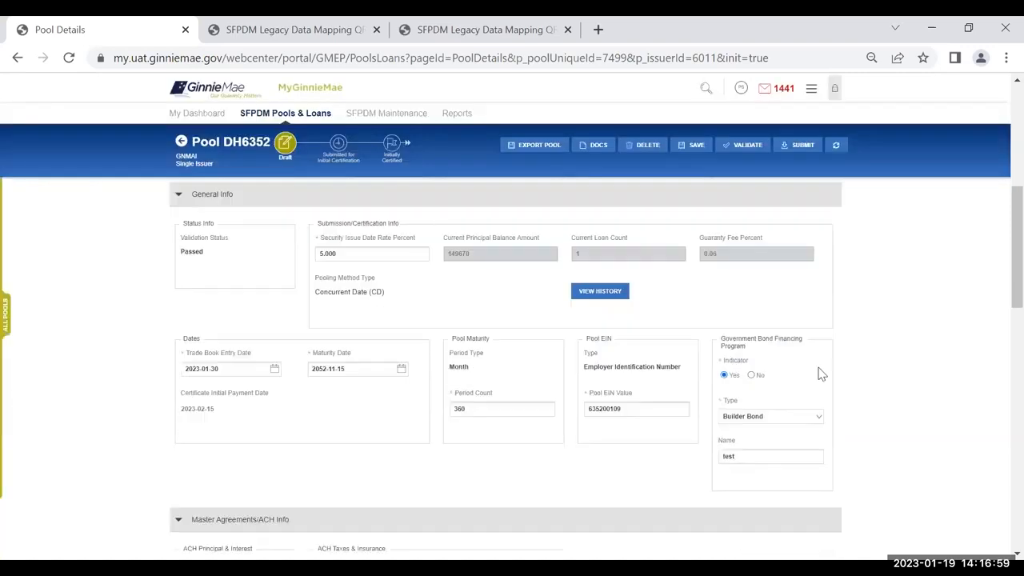
pyautogui.scroll(-1, 820, 373)
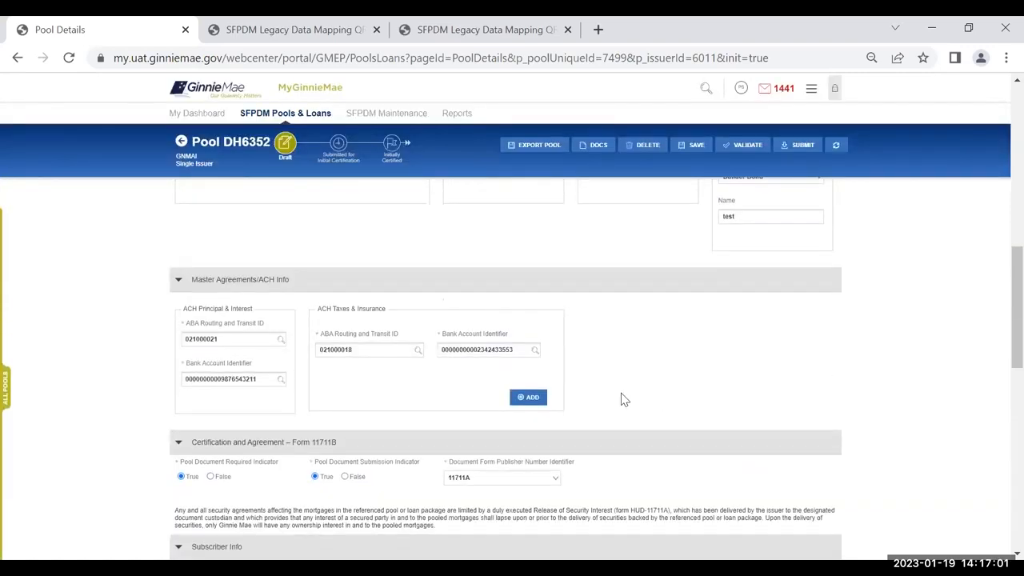
pyautogui.click(281, 342)
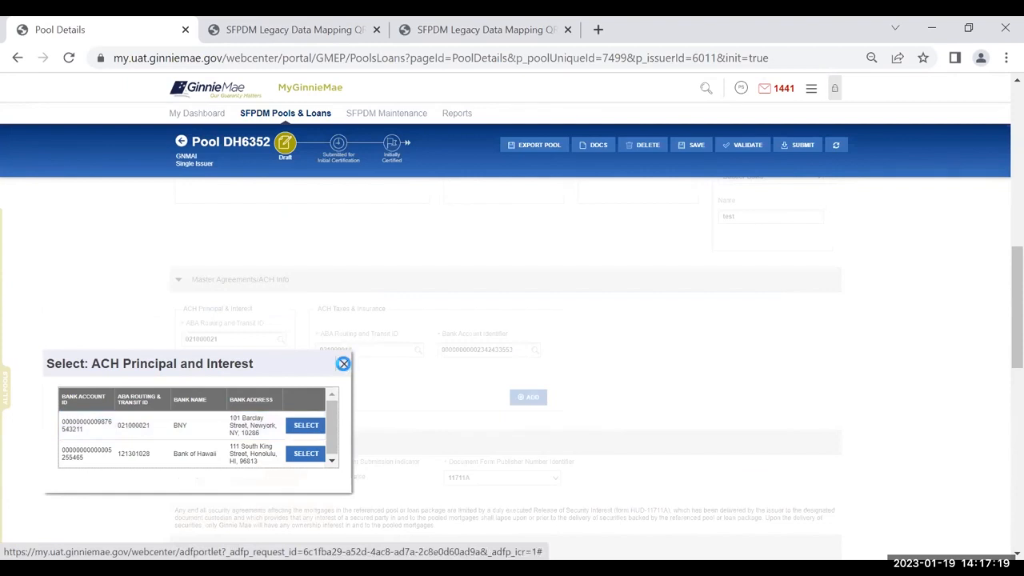
pyautogui.click(344, 364)
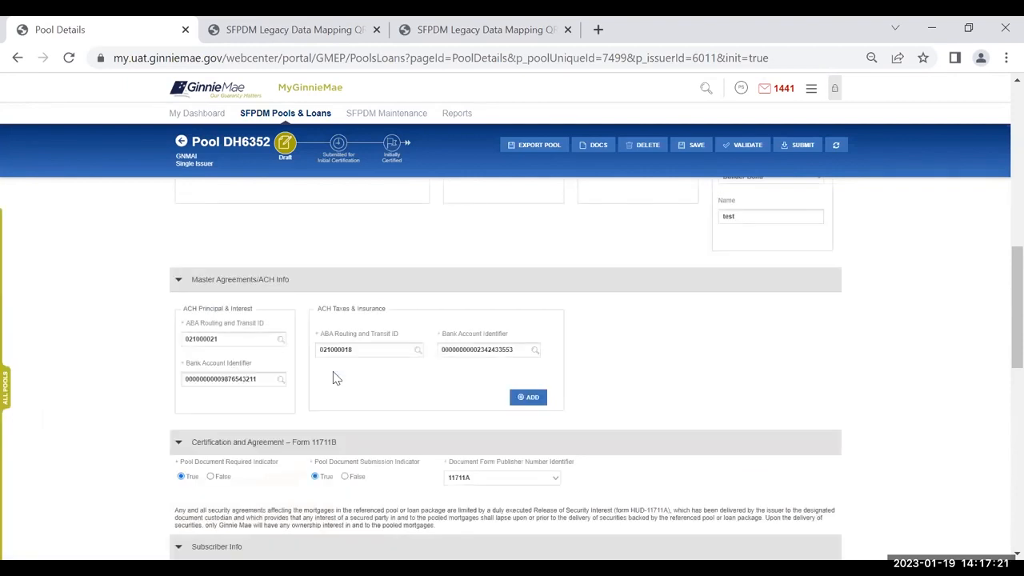
# - Review the pool's Certification and Agreement, Subscriber Info and Pool Statistics sections
pyautogui.scroll(-1, 336, 379)
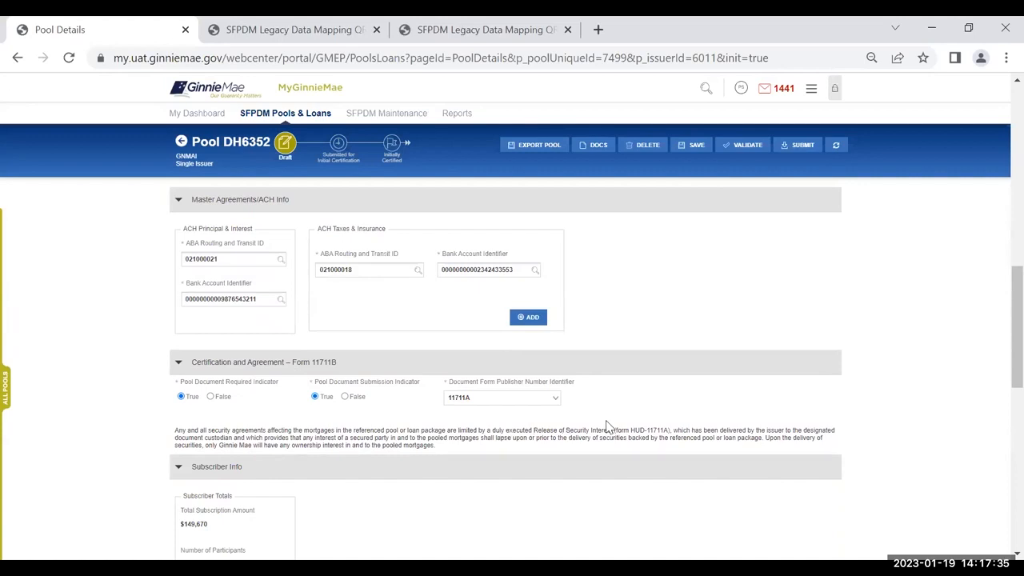
pyautogui.scroll(-5, 607, 426)
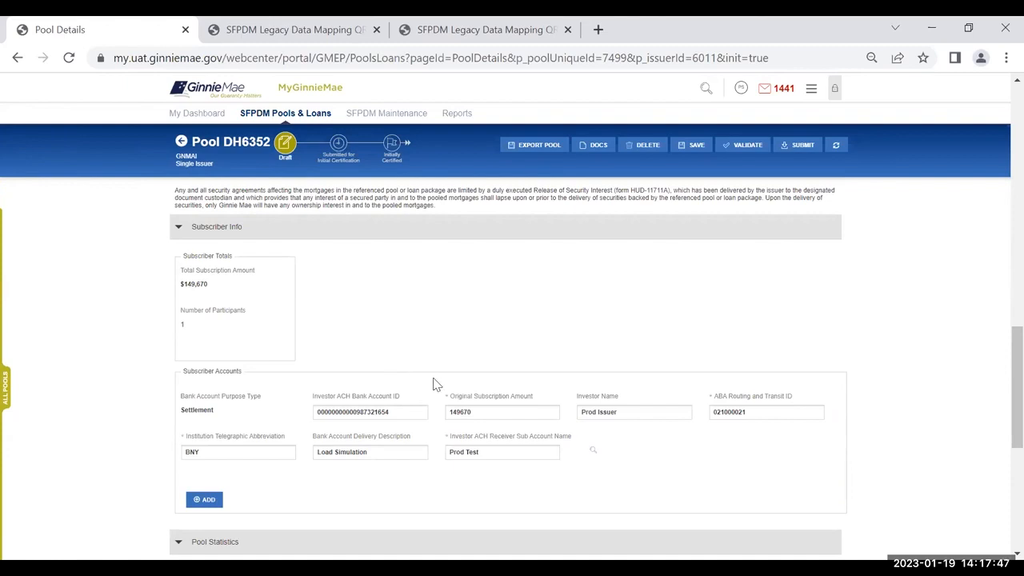
pyautogui.scroll(-1, 433, 385)
pyautogui.scroll(-1, 272, 418)
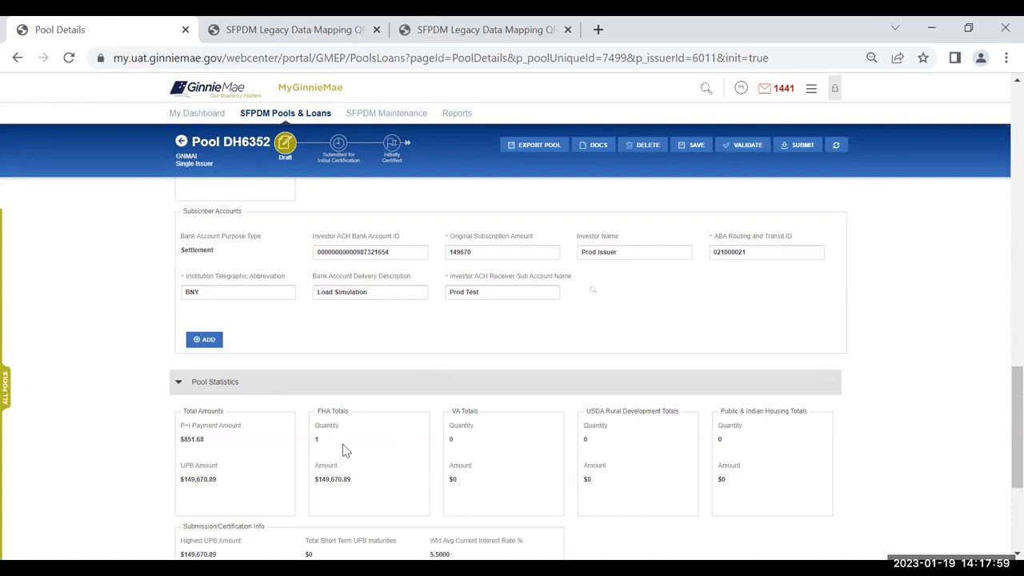
pyautogui.scroll(-1, 343, 451)
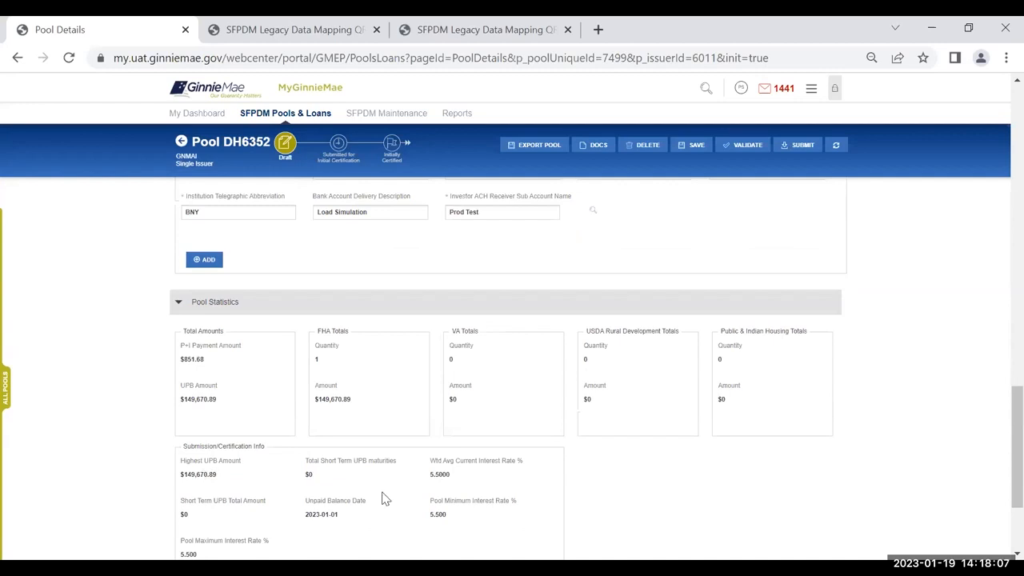
pyautogui.scroll(-1, 384, 499)
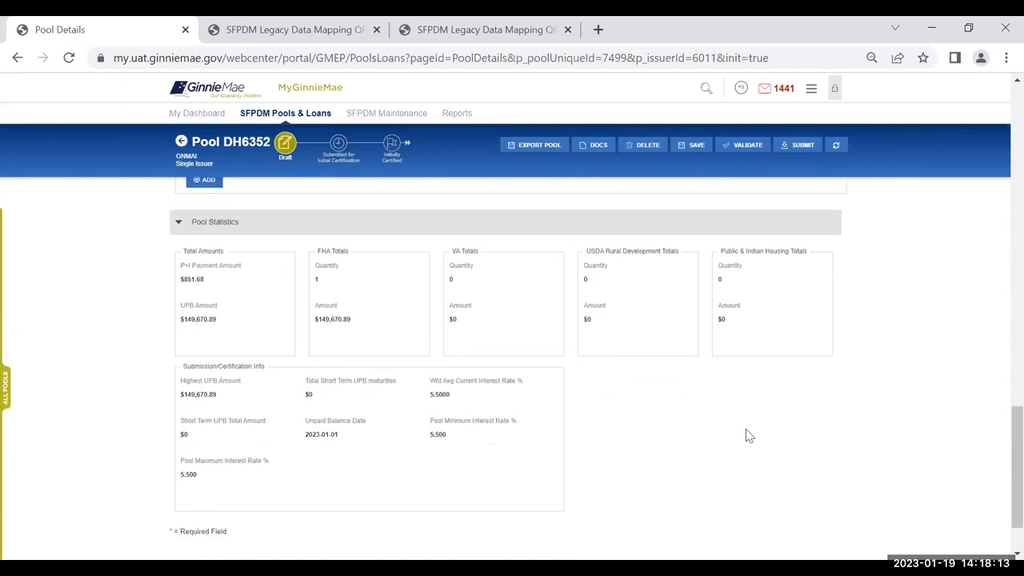
# - Change the Pool Identifier in Header Info to DH6351 and try to save the pool
pyautogui.scroll(1, 748, 436)
pyautogui.scroll(5, 748, 436)
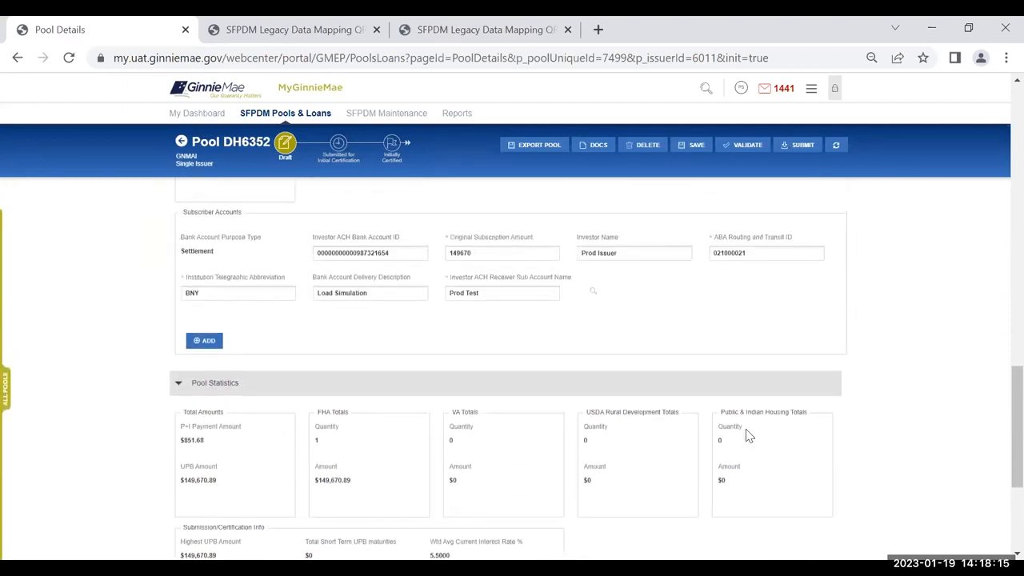
pyautogui.scroll(4, 747, 432)
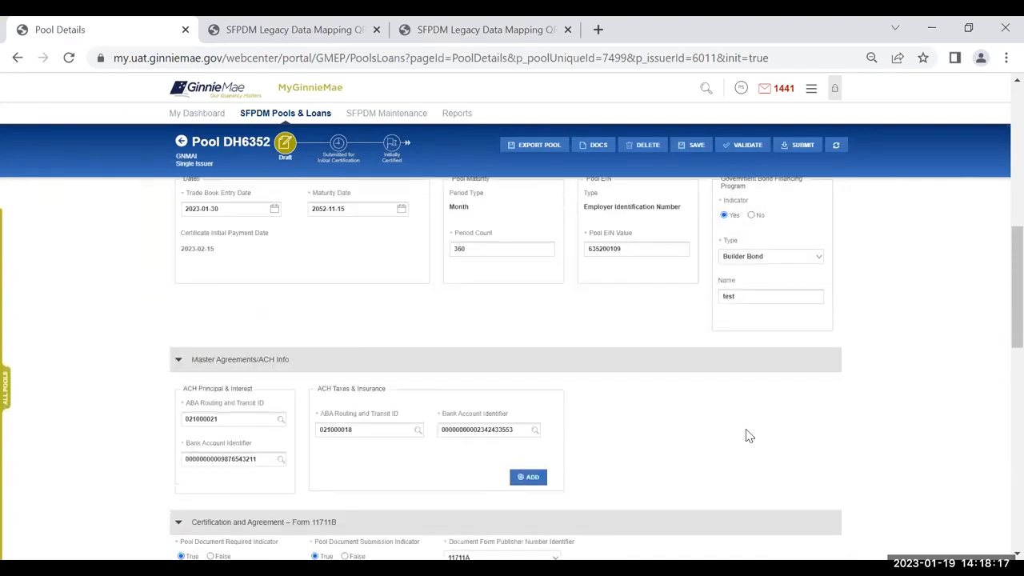
pyautogui.scroll(1, 746, 435)
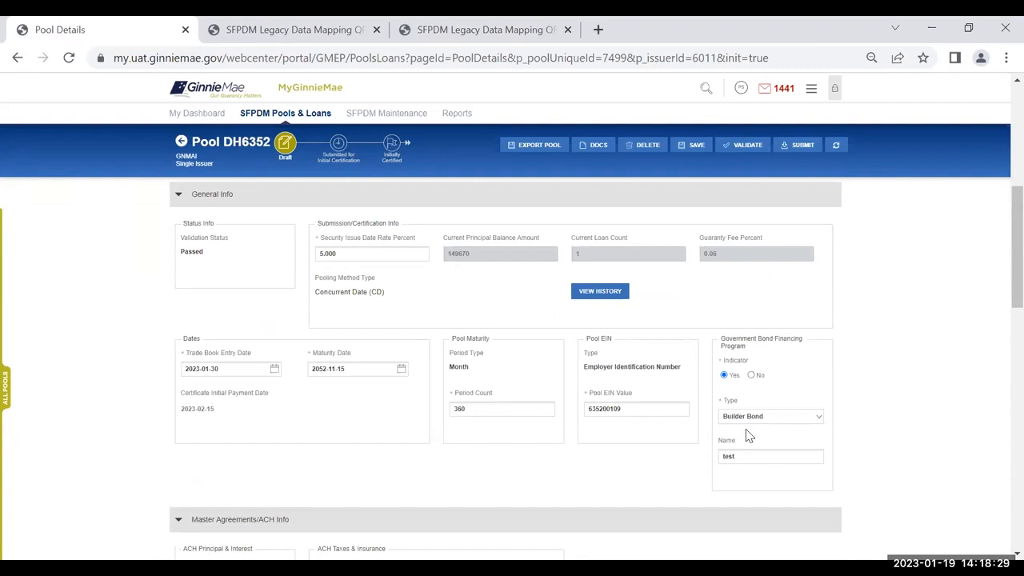
pyautogui.scroll(10, 629, 379)
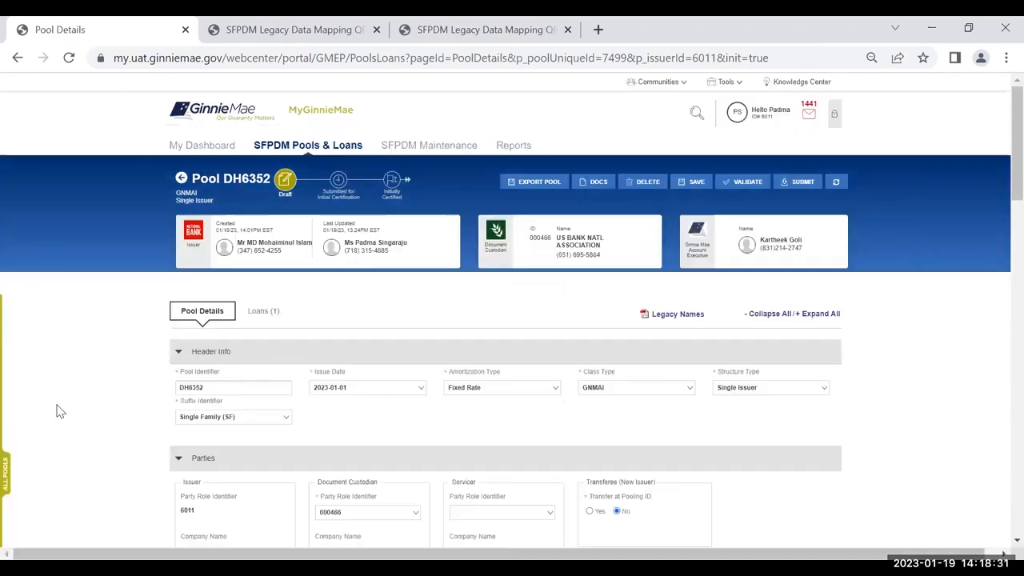
pyautogui.click(228, 386)
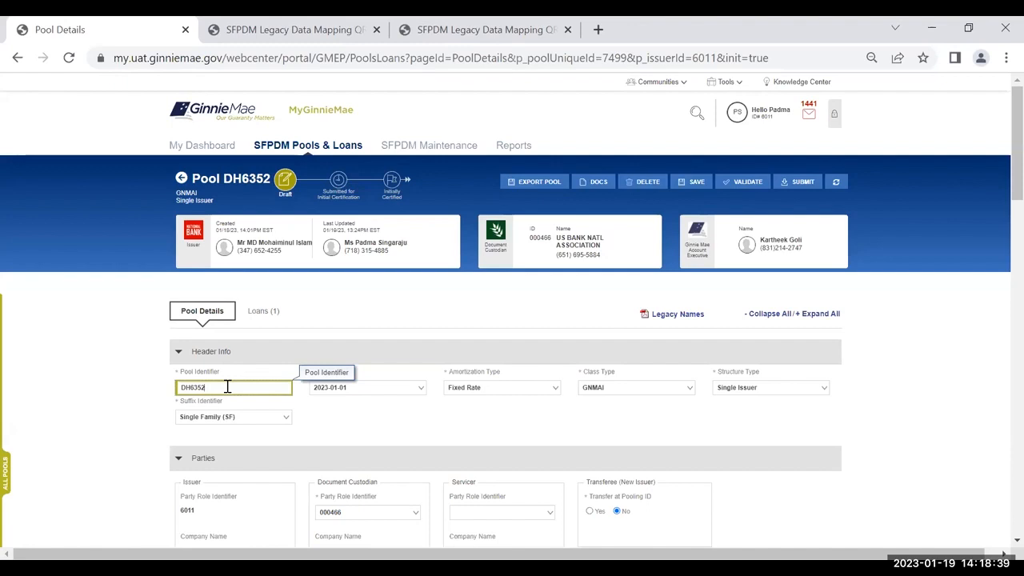
pyautogui.press('BackSpace')
pyautogui.write('1')
pyautogui.click(380, 392)
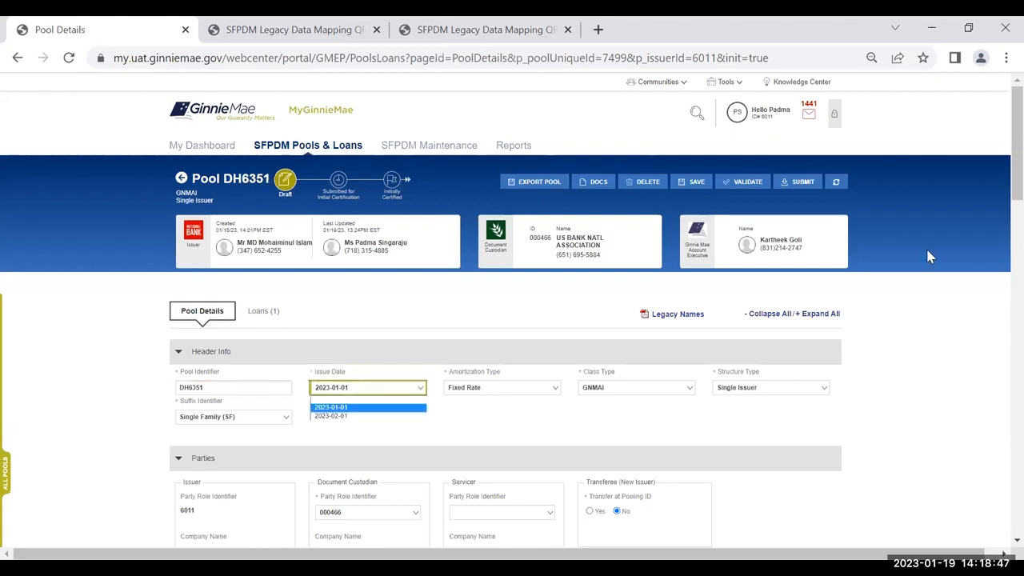
pyautogui.click(694, 184)
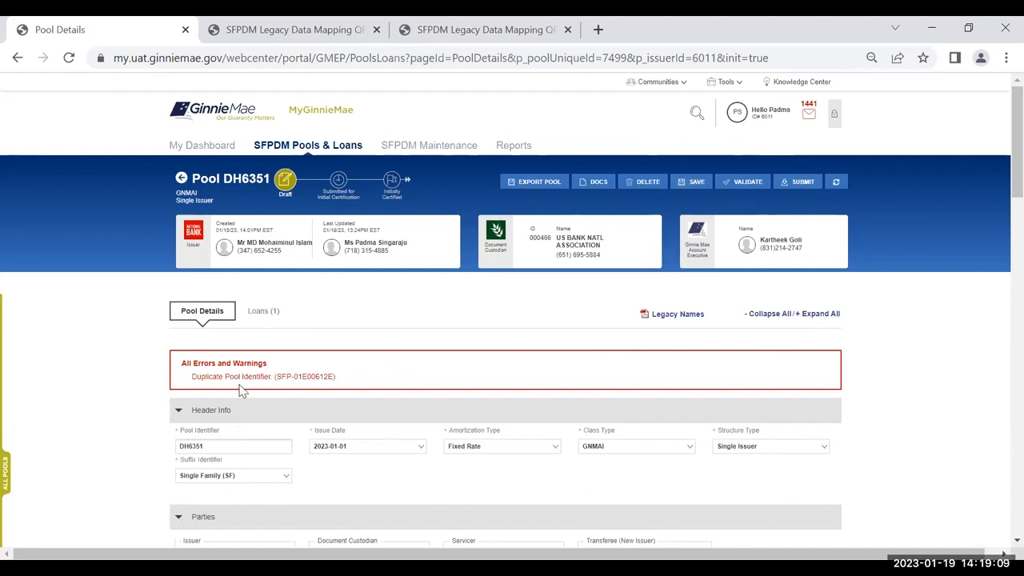
# - Set the Pool Identifier back to DH6352 and save the pool
pyautogui.click(208, 445)
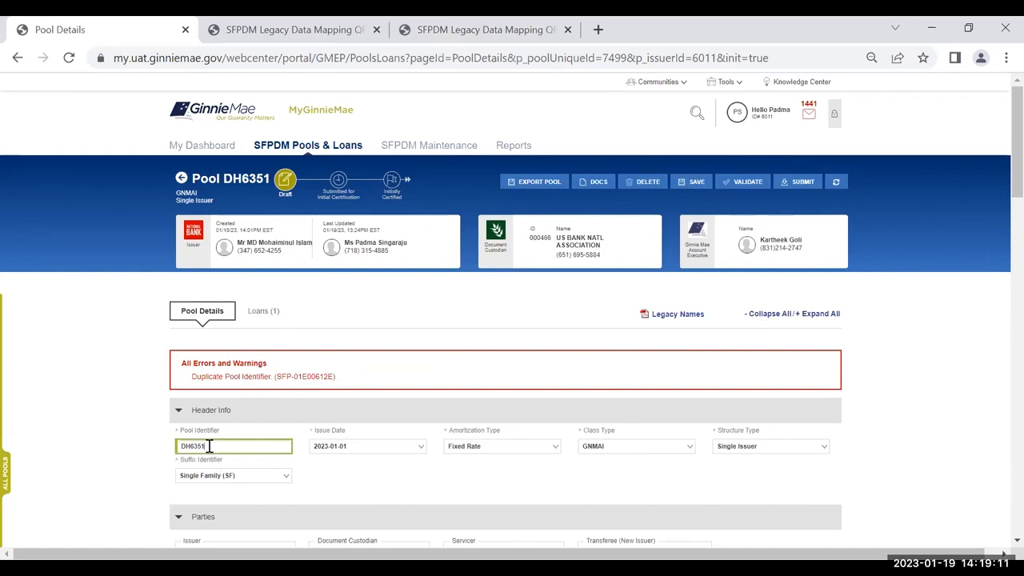
pyautogui.press('BackSpace')
pyautogui.write('2')
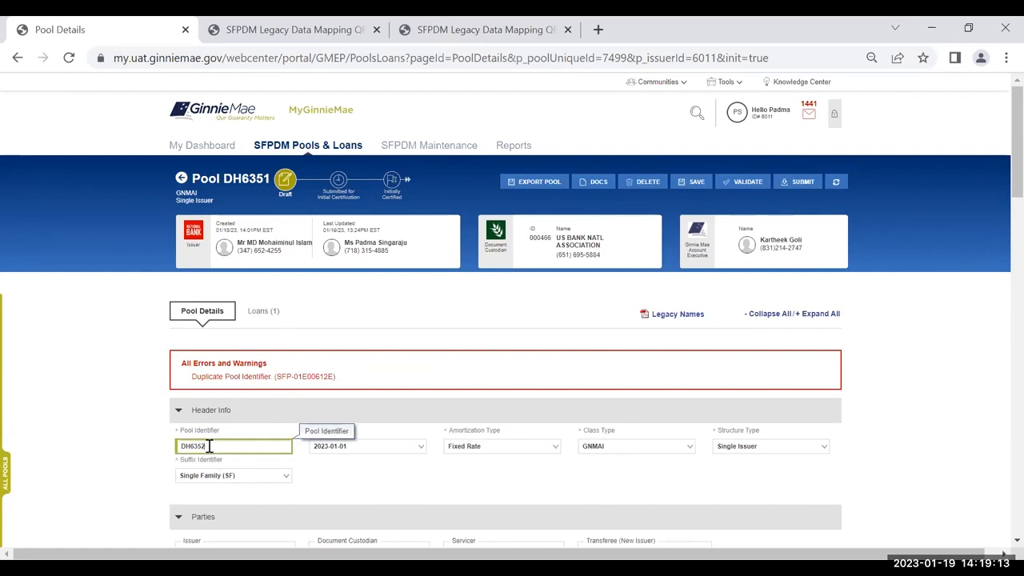
pyautogui.click(698, 183)
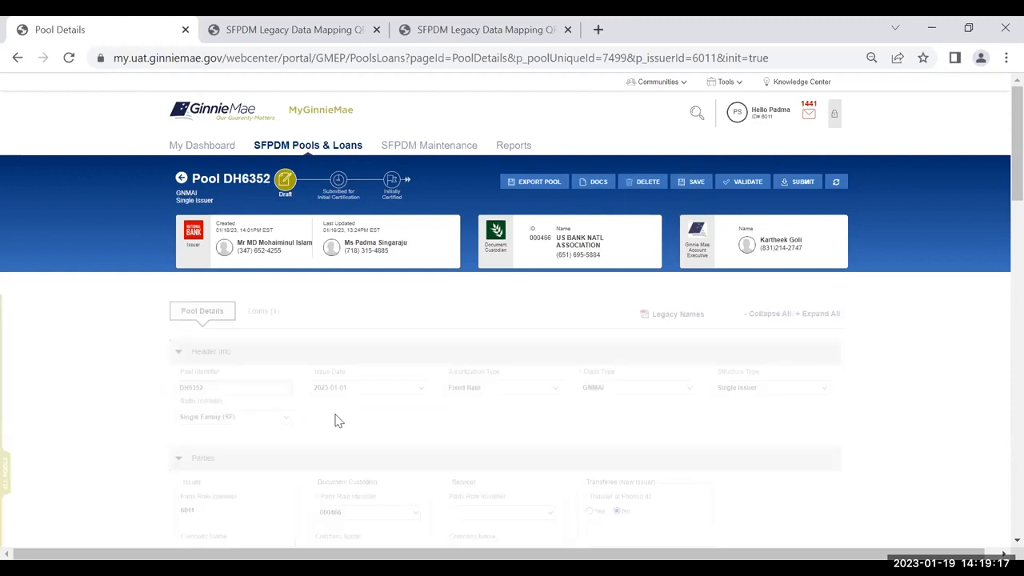
pyautogui.click(548, 362)
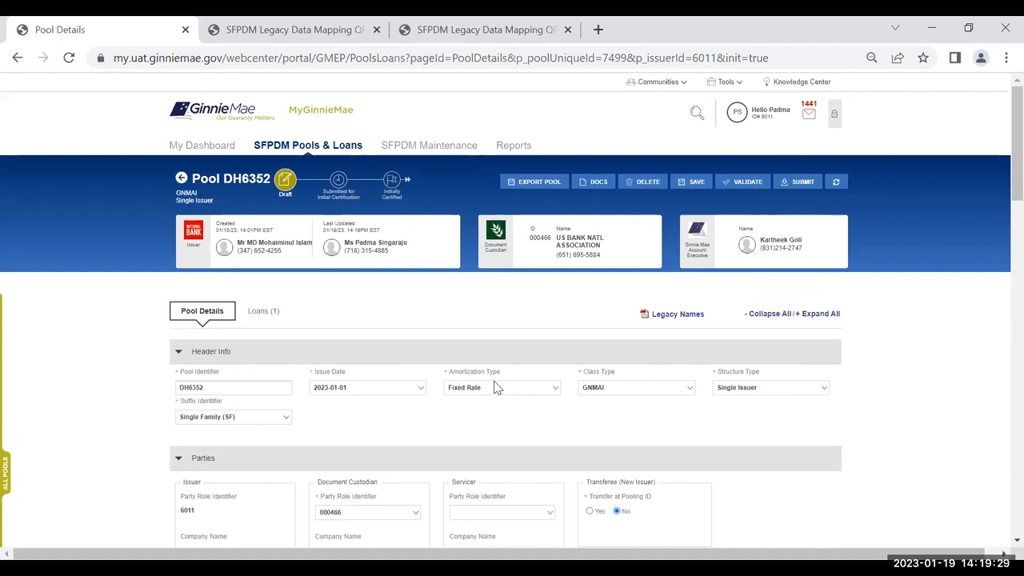
# - Test the Pool Identifier's field validation with the incomplete value DH635, and restore it to DH6352
pyautogui.click(201, 389)
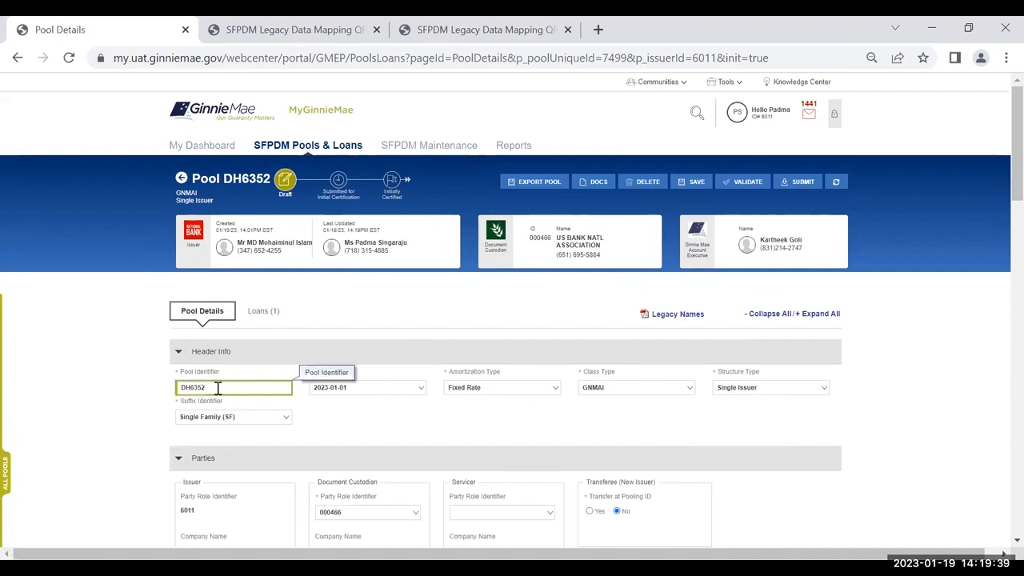
pyautogui.press('BackSpace')
pyautogui.click(366, 389)
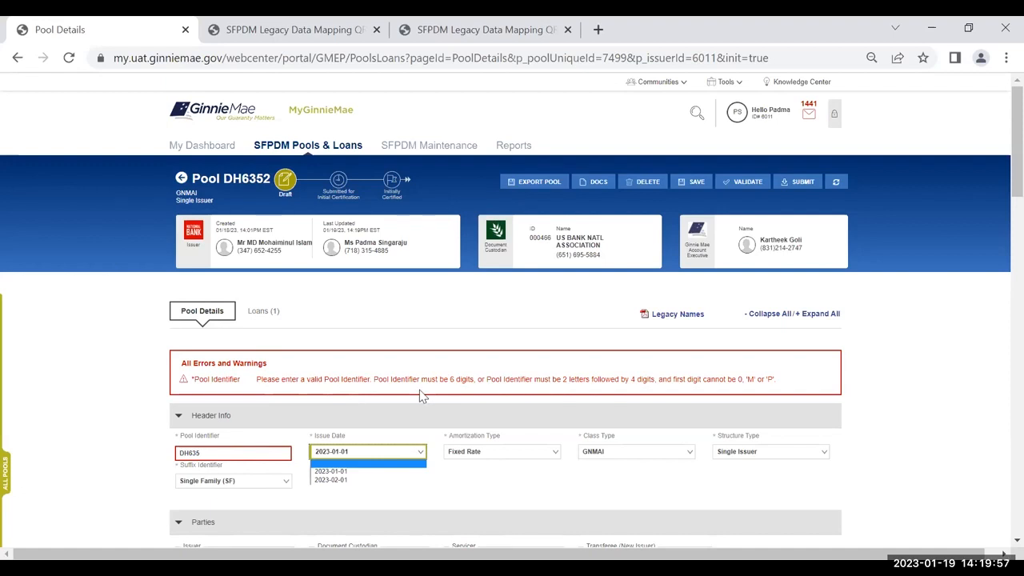
pyautogui.click(211, 453)
pyautogui.write('2')
pyautogui.click(444, 485)
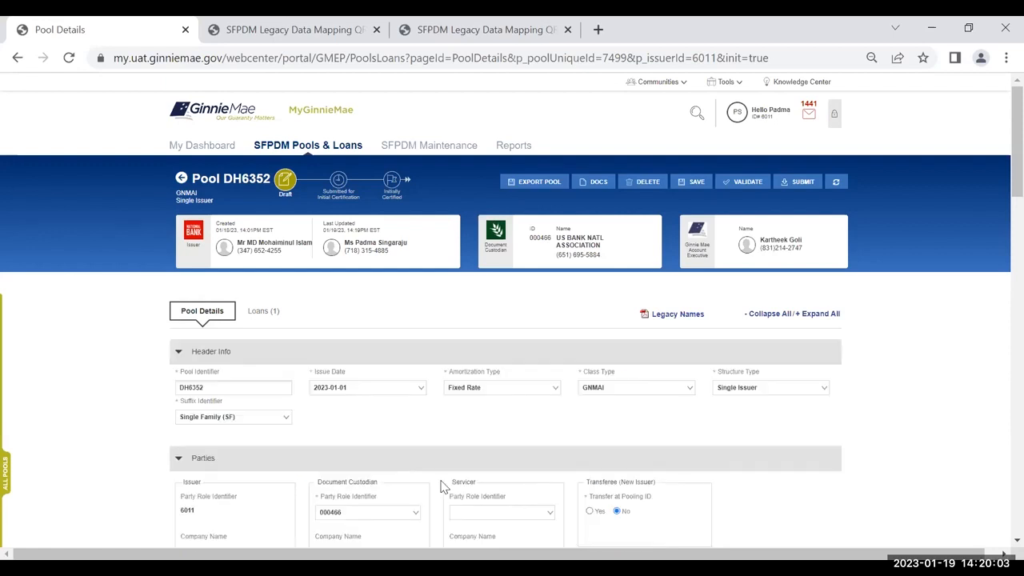
# - Check the available Issue Date options and the format hint for the Trade Book Entry Date
pyautogui.doubleClick(224, 388)
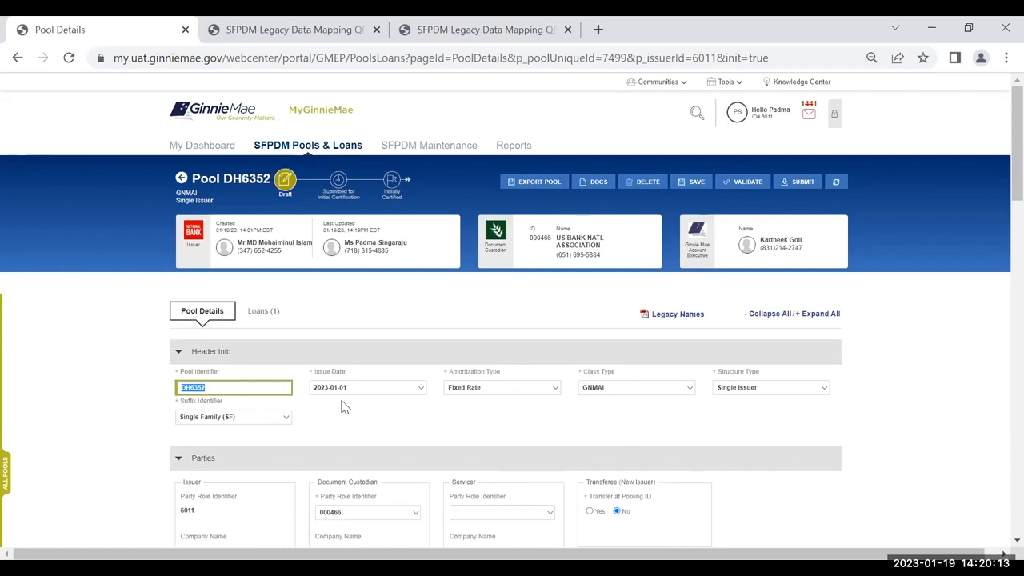
pyautogui.click(421, 390)
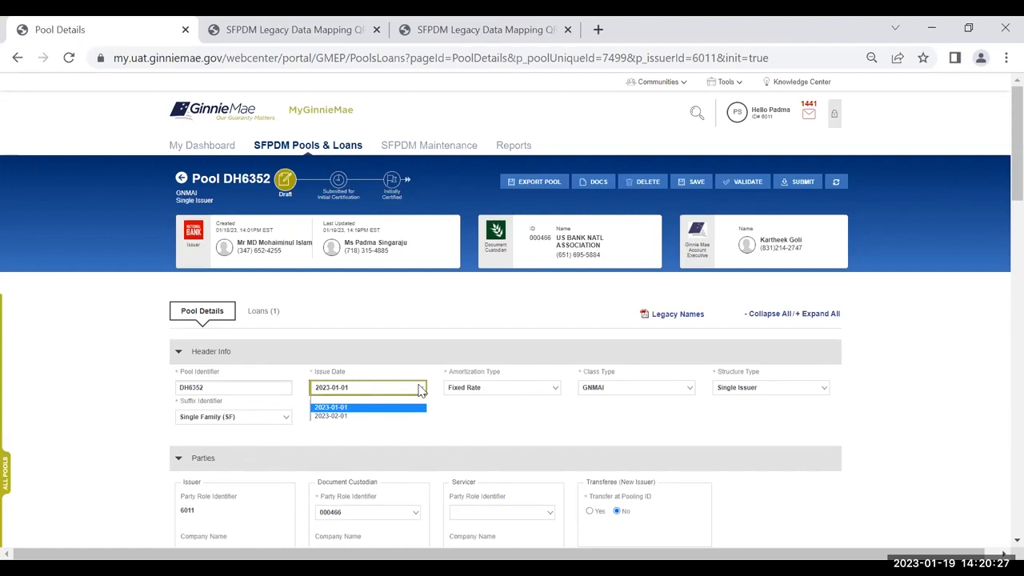
pyautogui.scroll(-3, 552, 440)
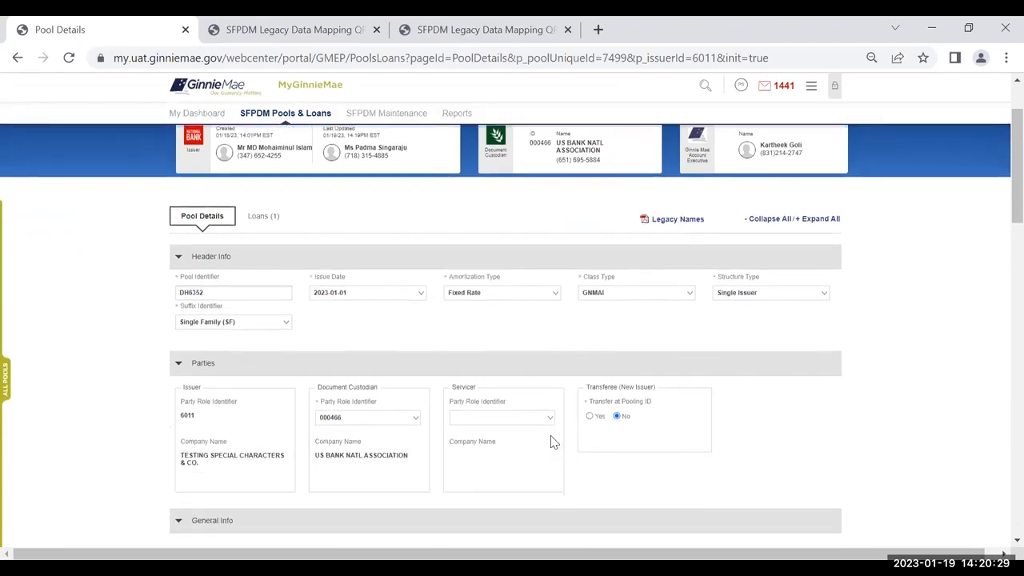
pyautogui.scroll(-2, 551, 435)
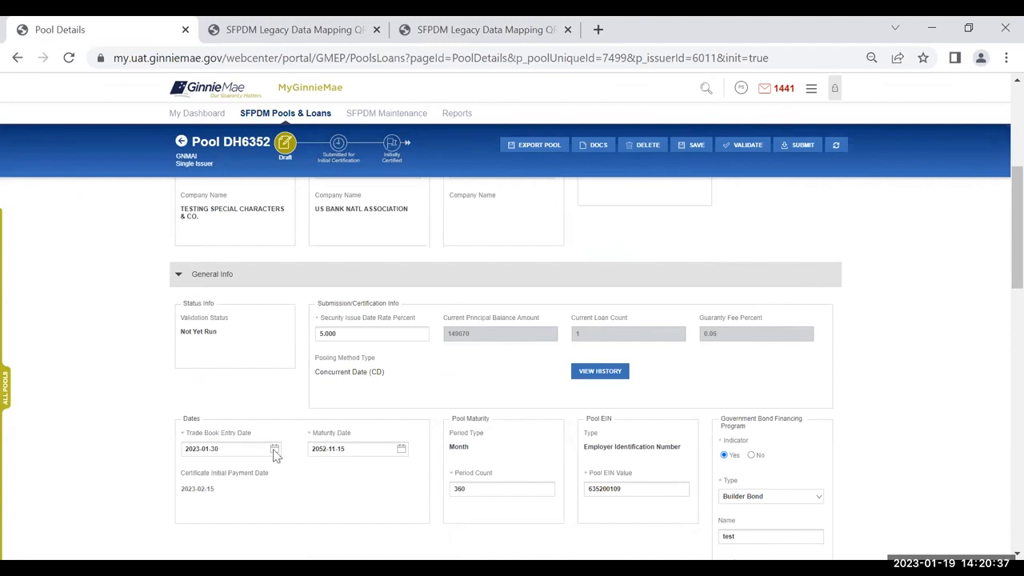
pyautogui.click(274, 450)
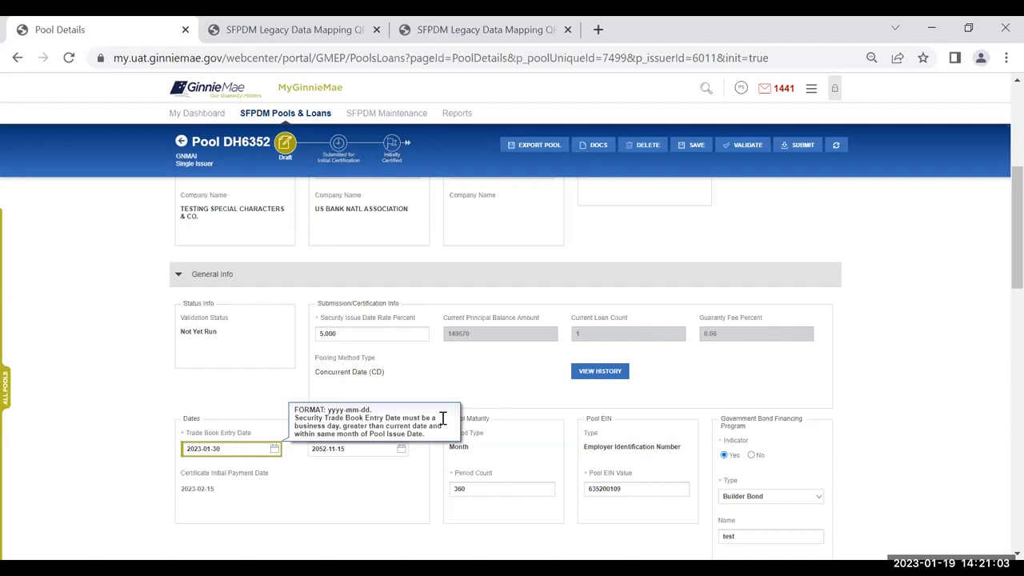
# - Save the draft pool's details and dismiss the confirmation
pyautogui.scroll(-2, 861, 396)
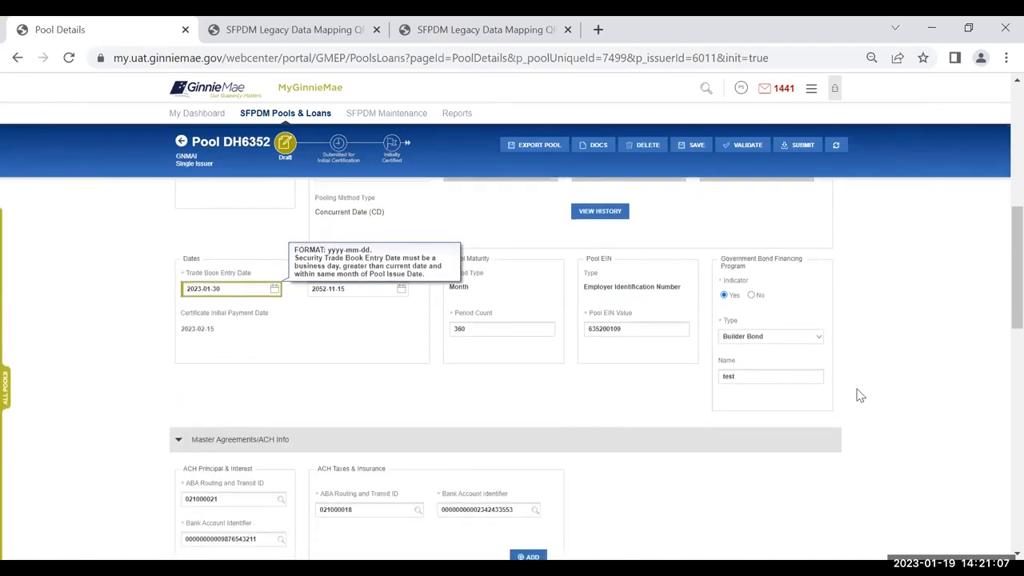
pyautogui.scroll(-2, 860, 396)
pyautogui.scroll(4, 860, 396)
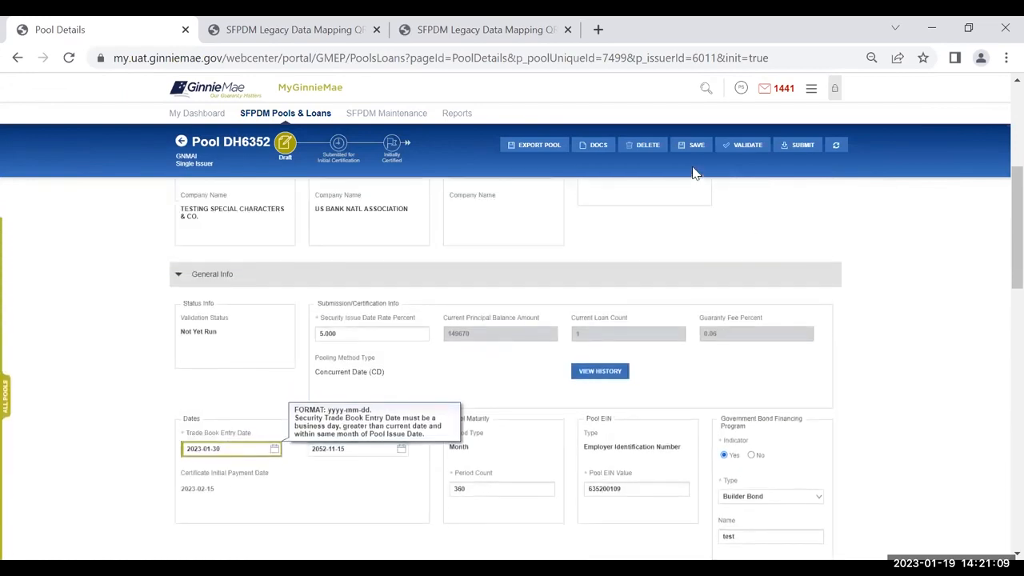
pyautogui.click(696, 146)
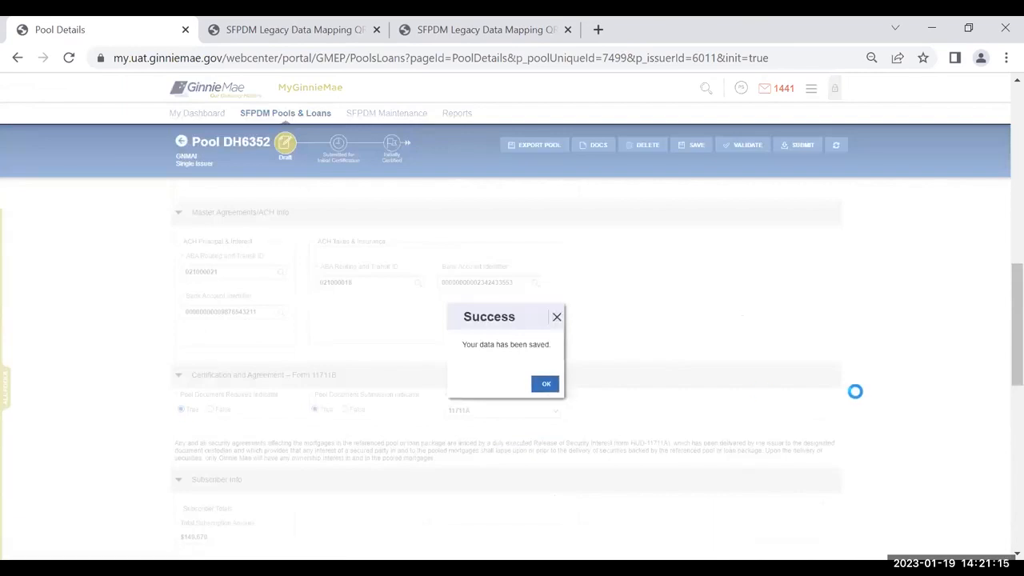
pyautogui.press('Return')
# - Look up the legacy name of the subscriber's Institution Telegraphic Abbreviation in the Pool Details 11705 mapping document and highlight Deliver To
pyautogui.scroll(-3, 858, 398)
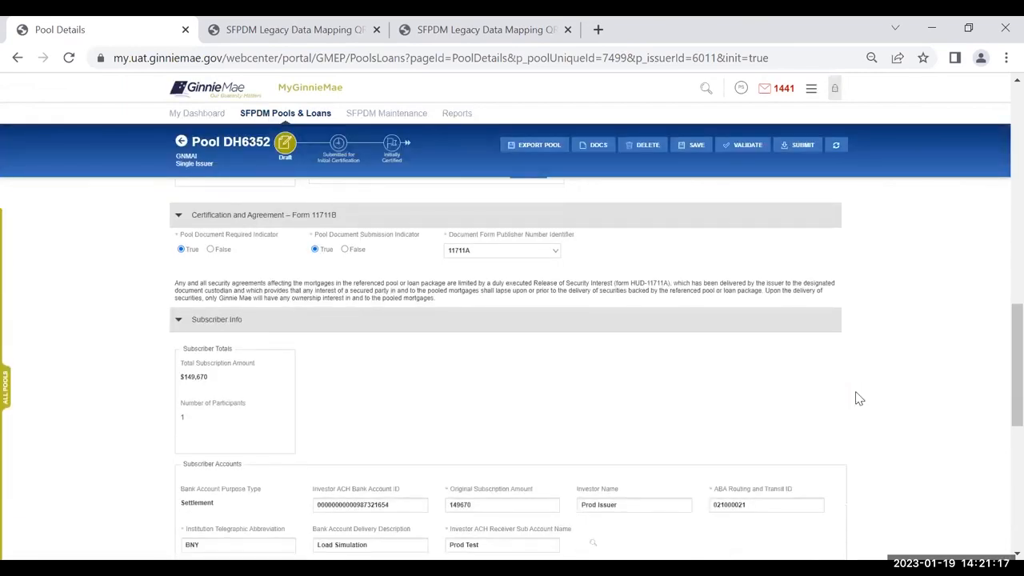
pyautogui.scroll(-1, 858, 398)
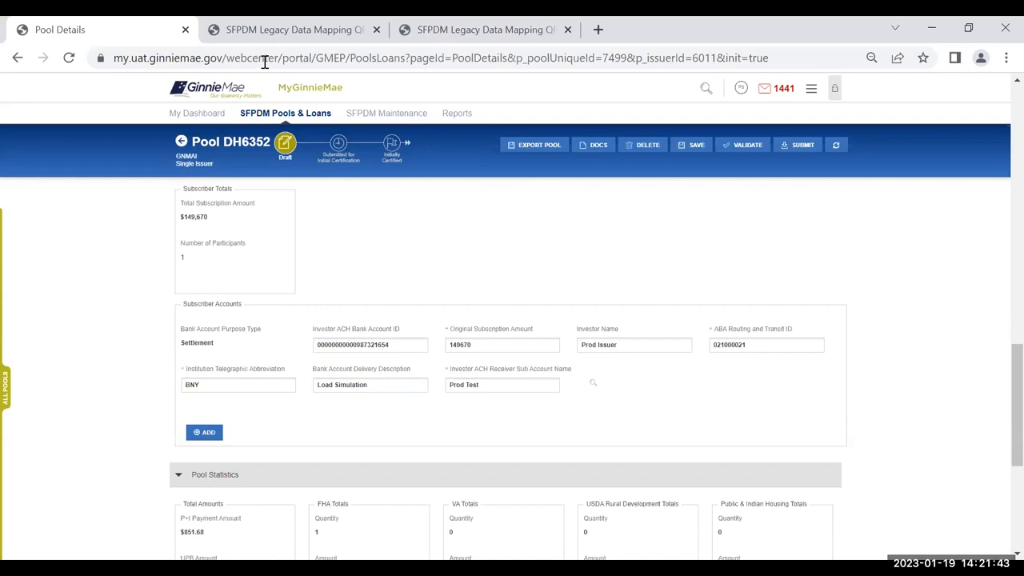
pyautogui.click(282, 32)
pyautogui.scroll(-5, 623, 369)
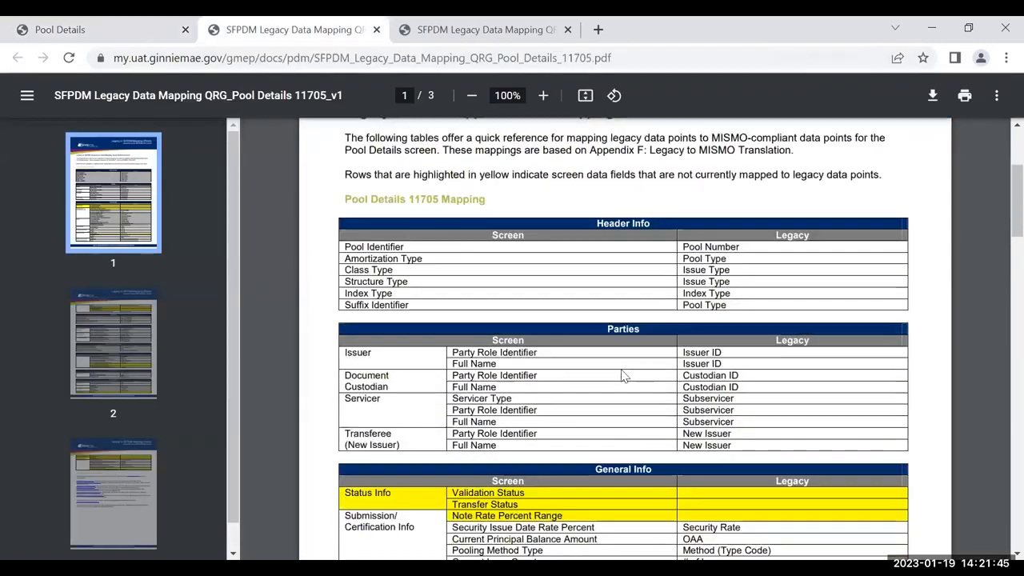
pyautogui.scroll(-5, 623, 369)
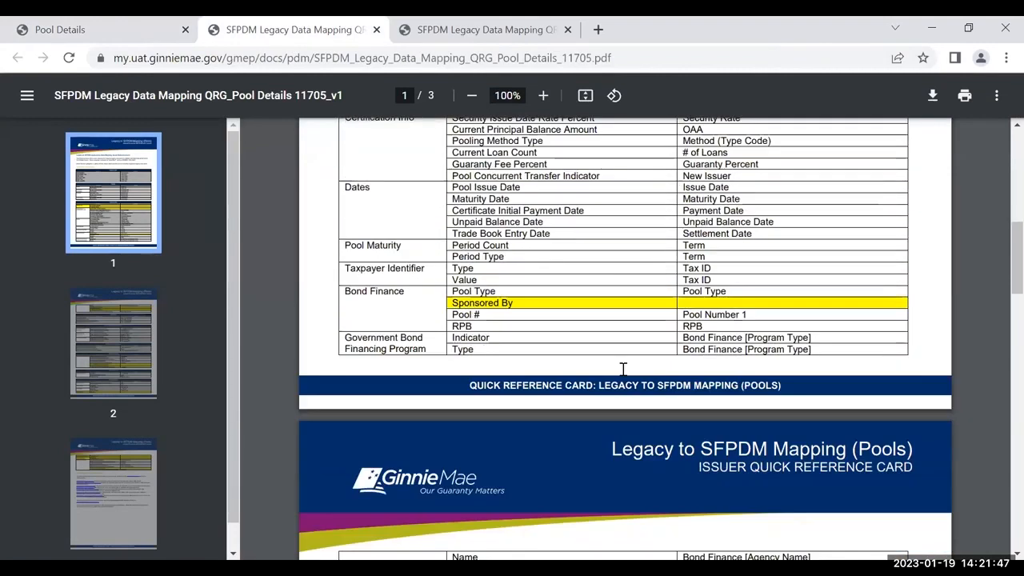
pyautogui.scroll(-4, 624, 368)
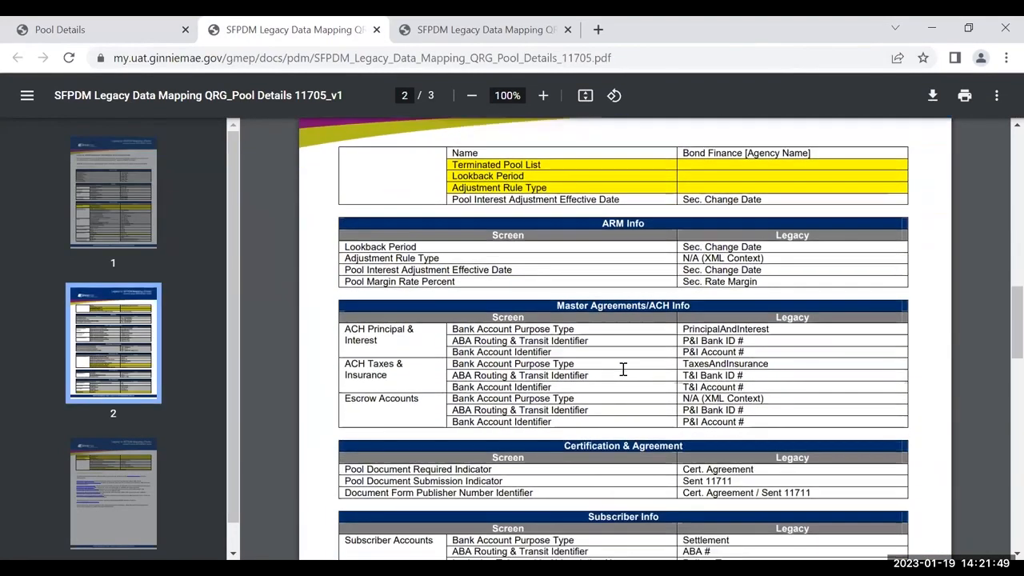
pyautogui.scroll(-2, 623, 369)
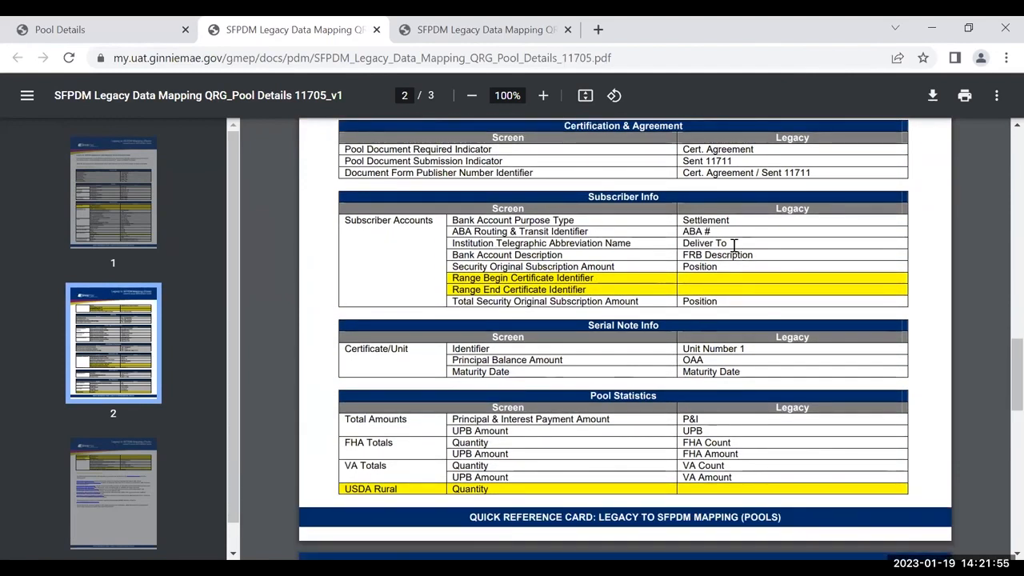
pyautogui.moveTo(733, 243); pyautogui.dragTo(684, 243)
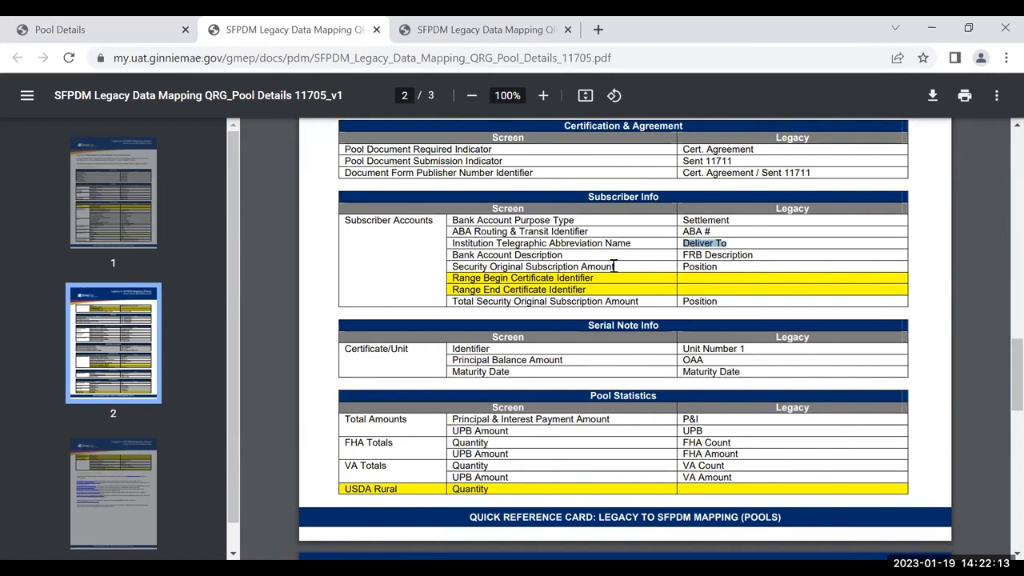
# - Return to the pool's details and review the Subscriber Totals and Subscriber Accounts under Subscriber Info
pyautogui.click(53, 29)
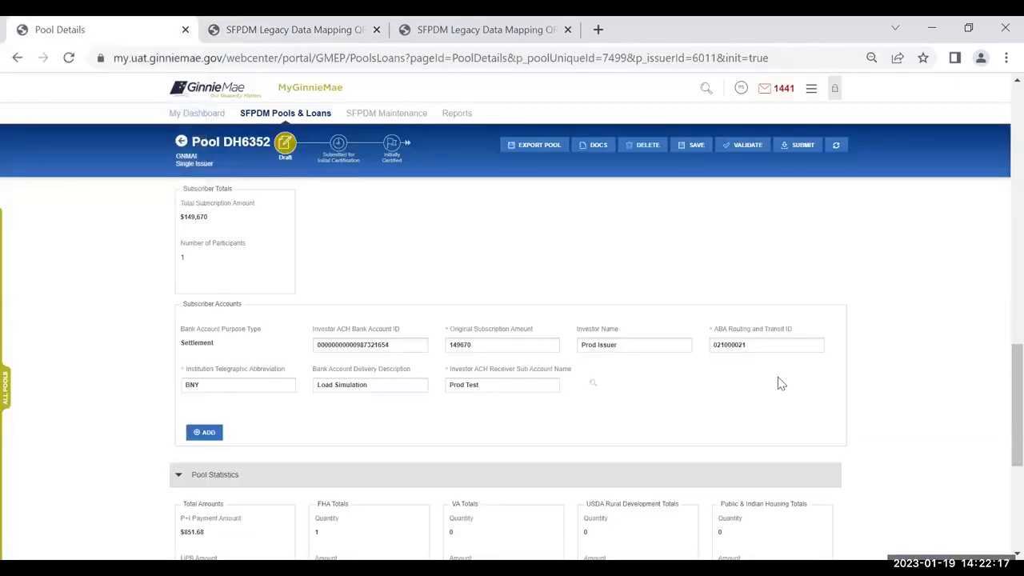
pyautogui.scroll(1, 960, 421)
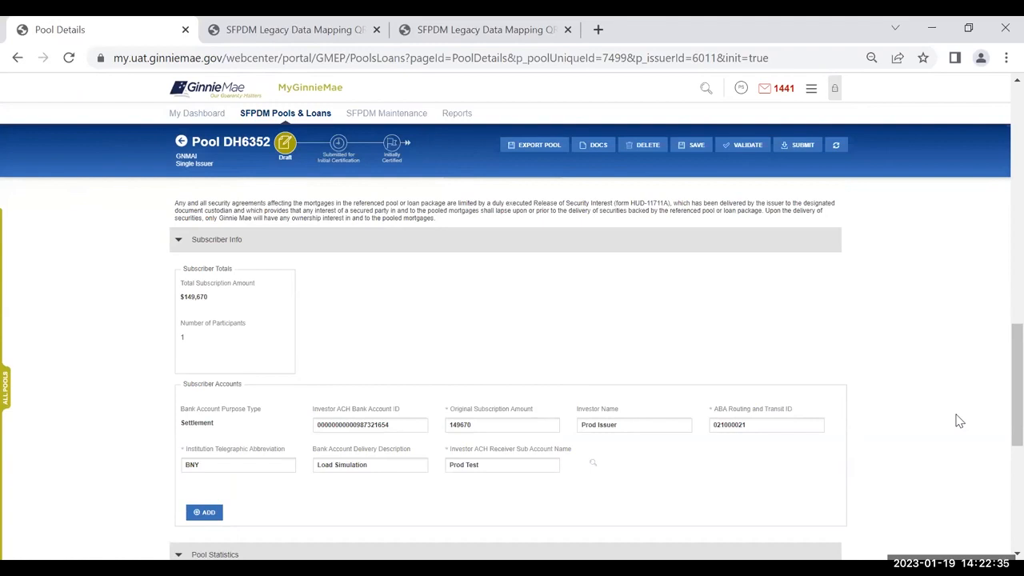
pyautogui.scroll(-2, 960, 421)
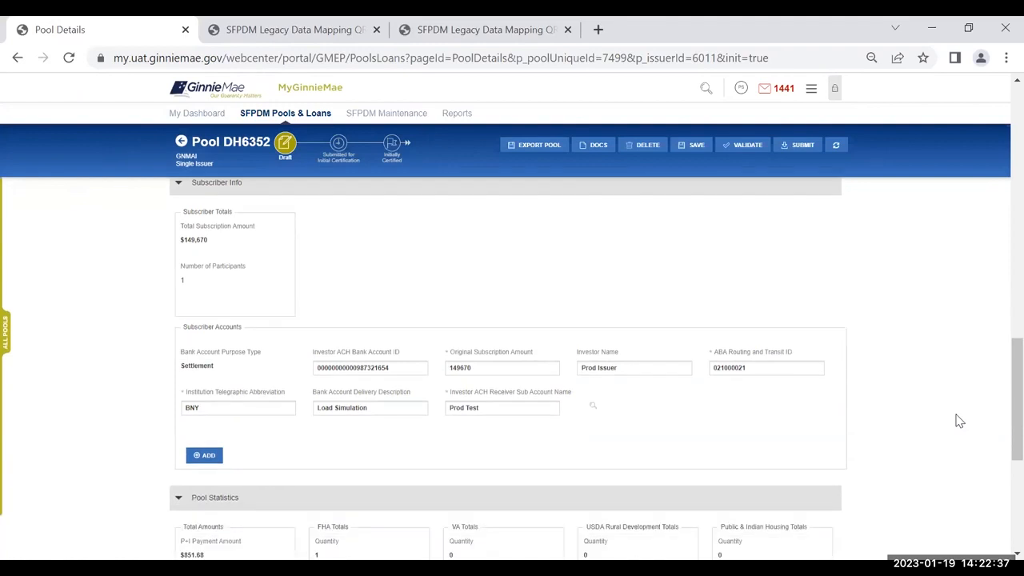
pyautogui.scroll(1, 960, 421)
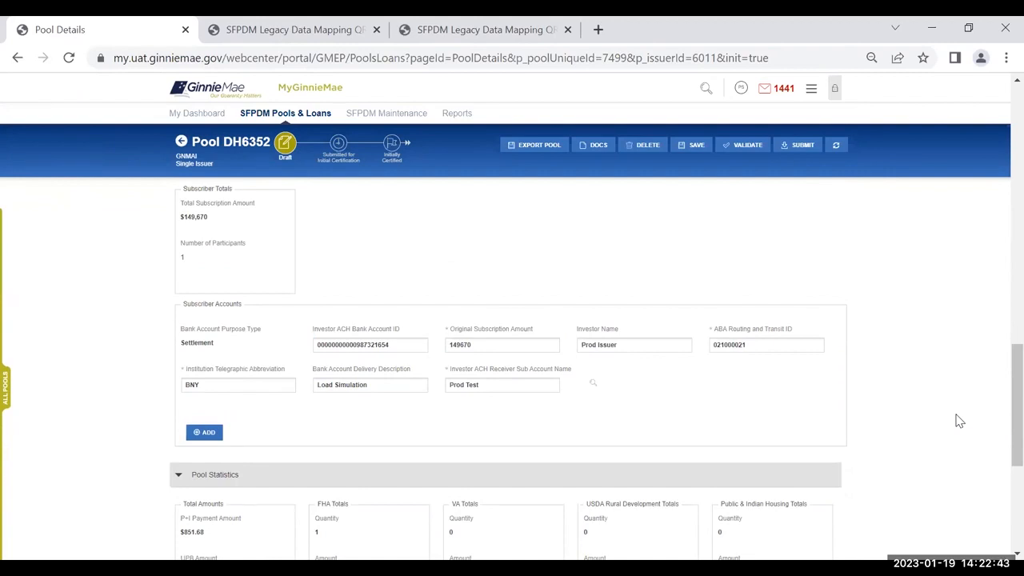
pyautogui.scroll(1, 960, 421)
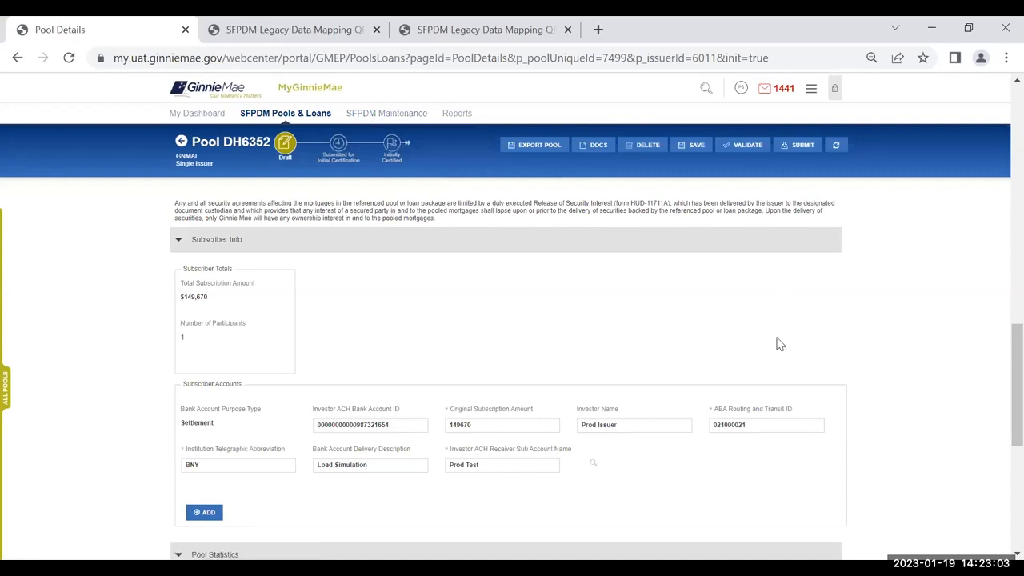
pyautogui.scroll(1, 780, 344)
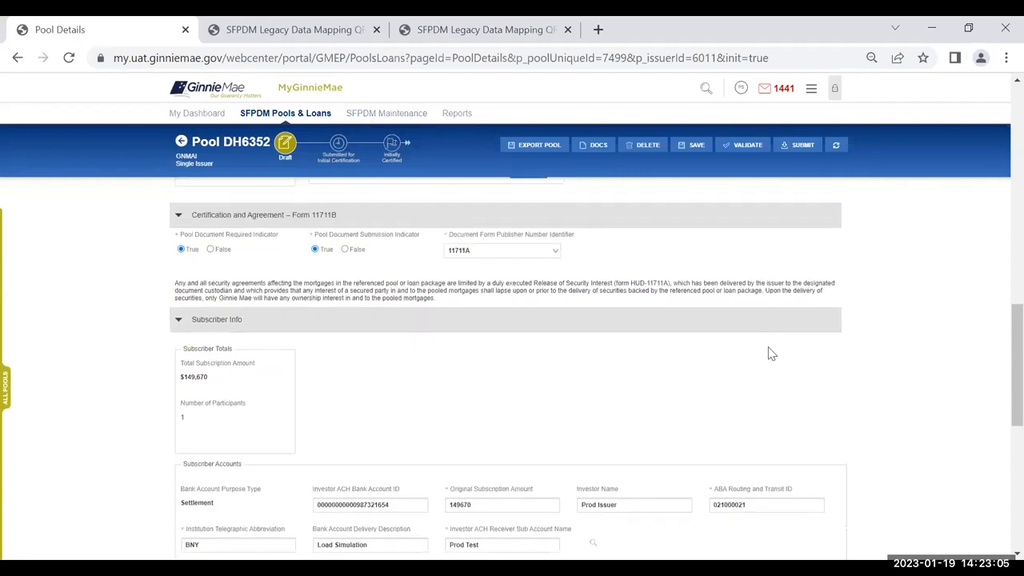
# - Save pool DH6352 again and dismiss the save confirmation
pyautogui.click(704, 146)
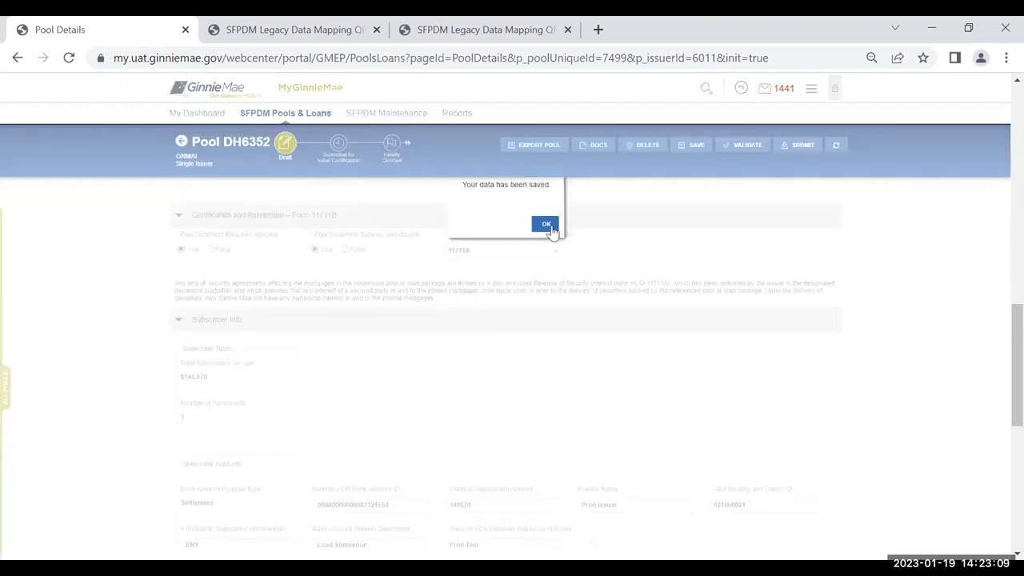
pyautogui.scroll(2, 868, 317)
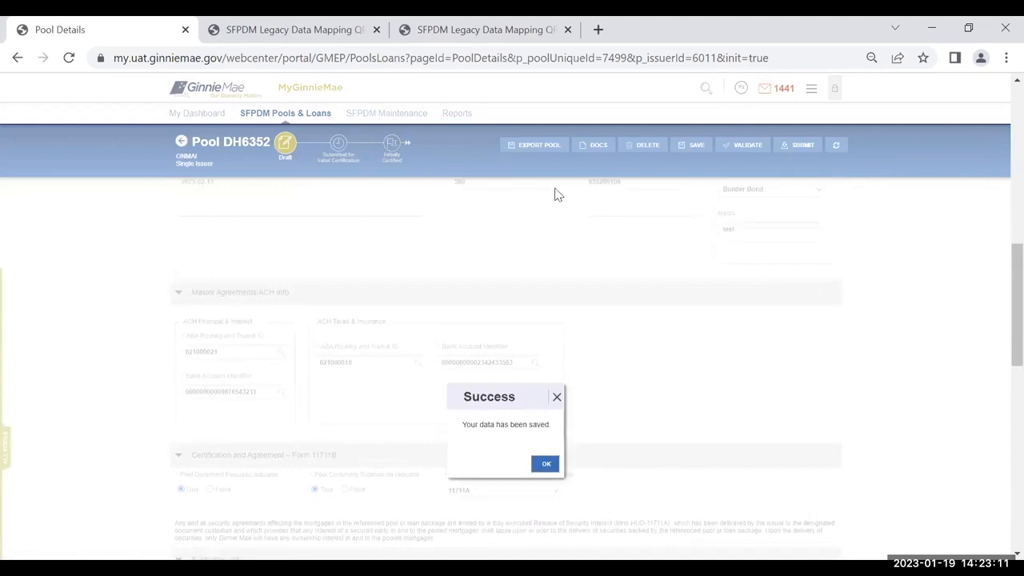
pyautogui.press('Return')
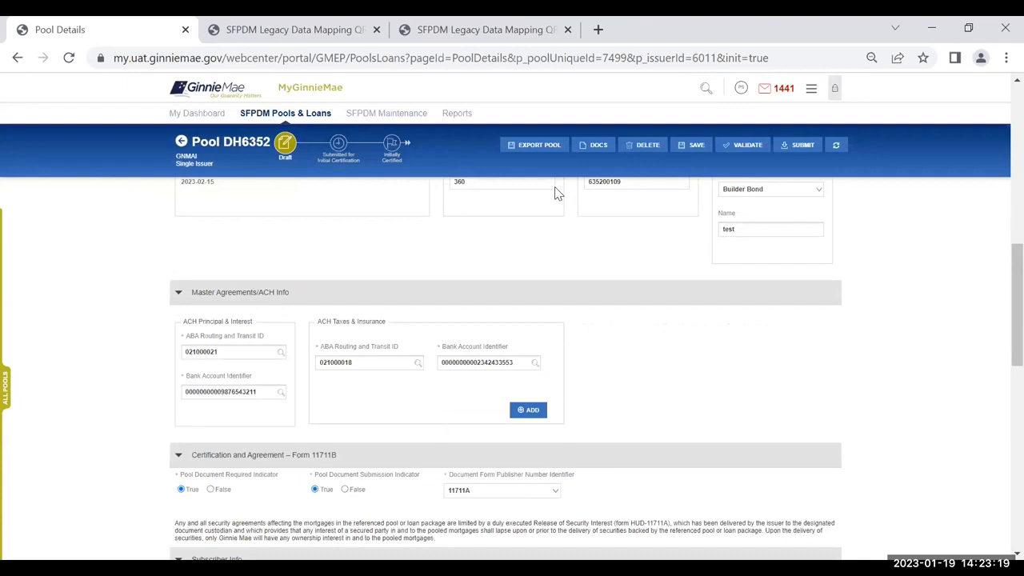
# - Open the list of loans belonging to pool DH6352 and bring the All Loans table into view
pyautogui.scroll(1, 927, 257)
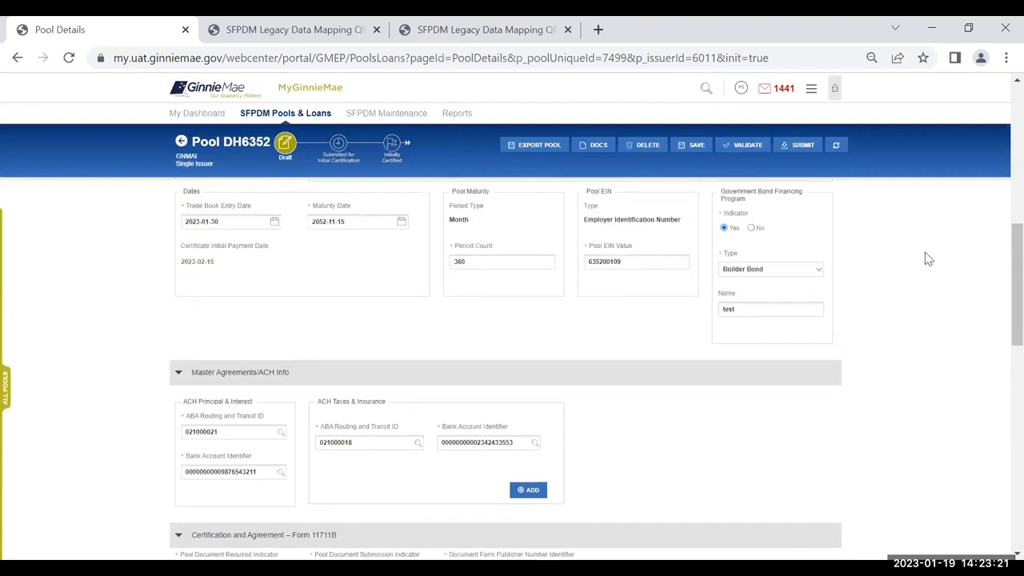
pyautogui.scroll(2, 926, 255)
pyautogui.scroll(2, 926, 259)
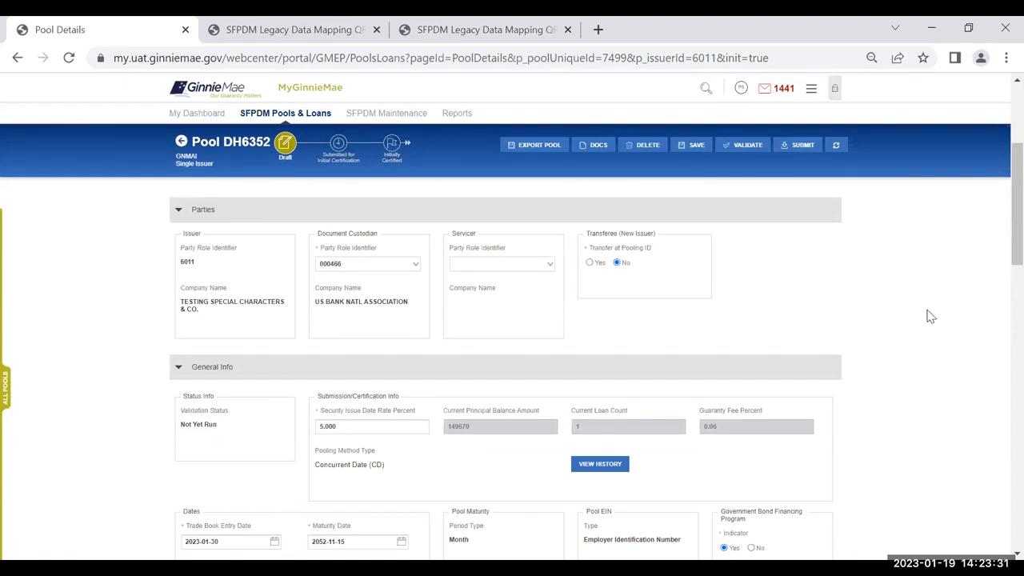
pyautogui.scroll(3, 932, 326)
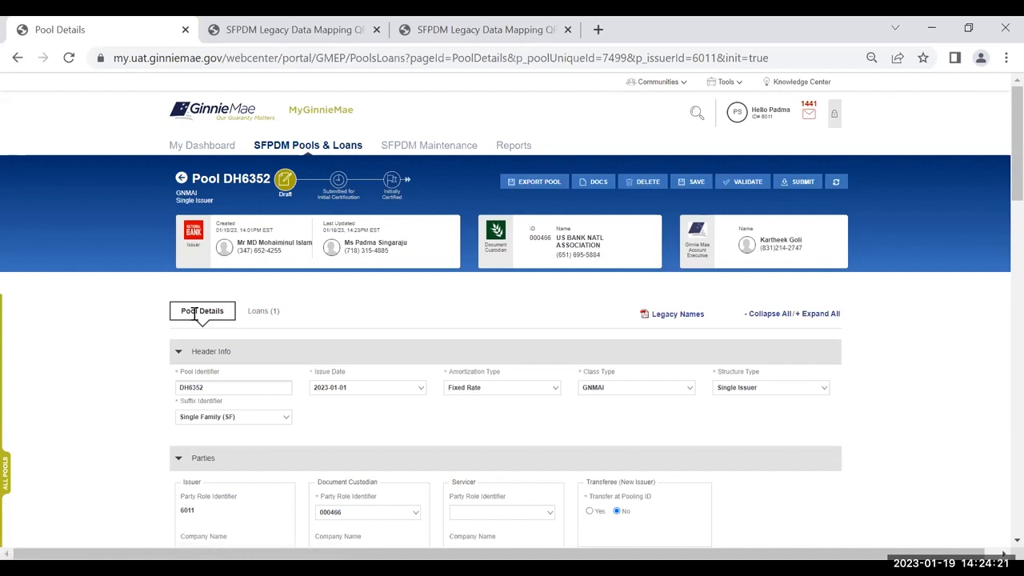
pyautogui.click(258, 316)
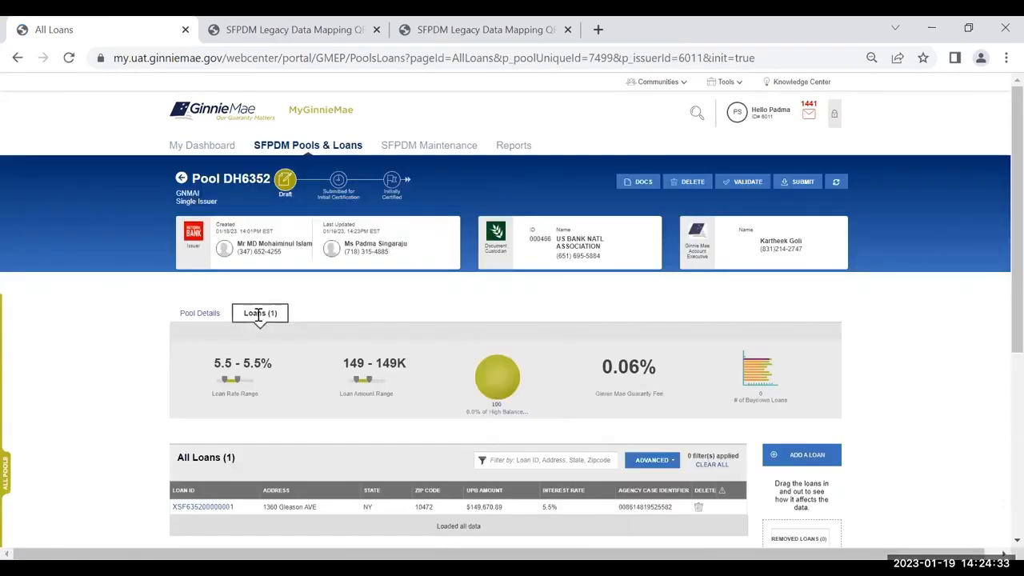
pyautogui.scroll(-1, 258, 320)
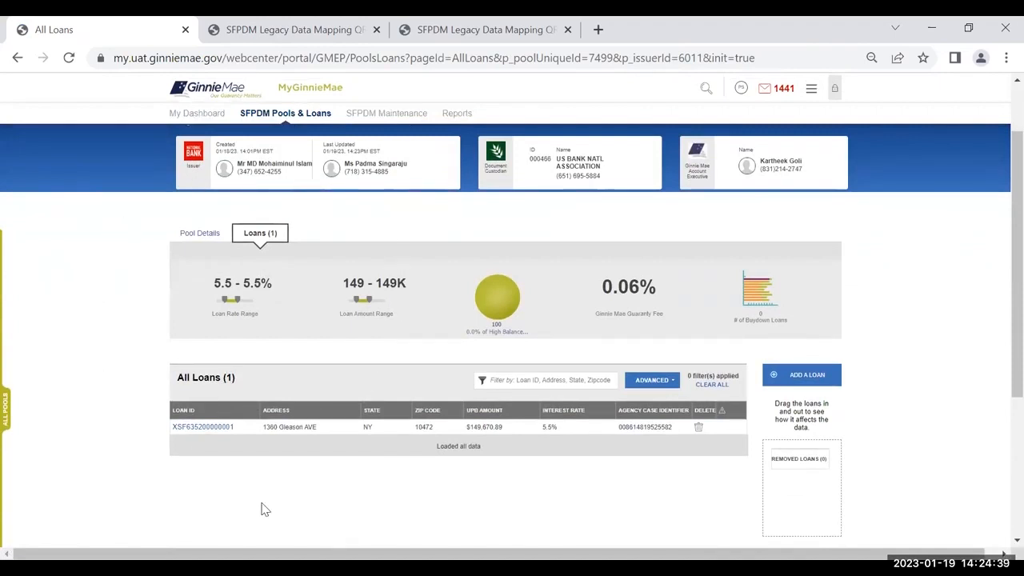
# - Start adding a loan to the pool, choosing to enter the loan data manually
pyautogui.click(205, 433)
pyautogui.click(820, 376)
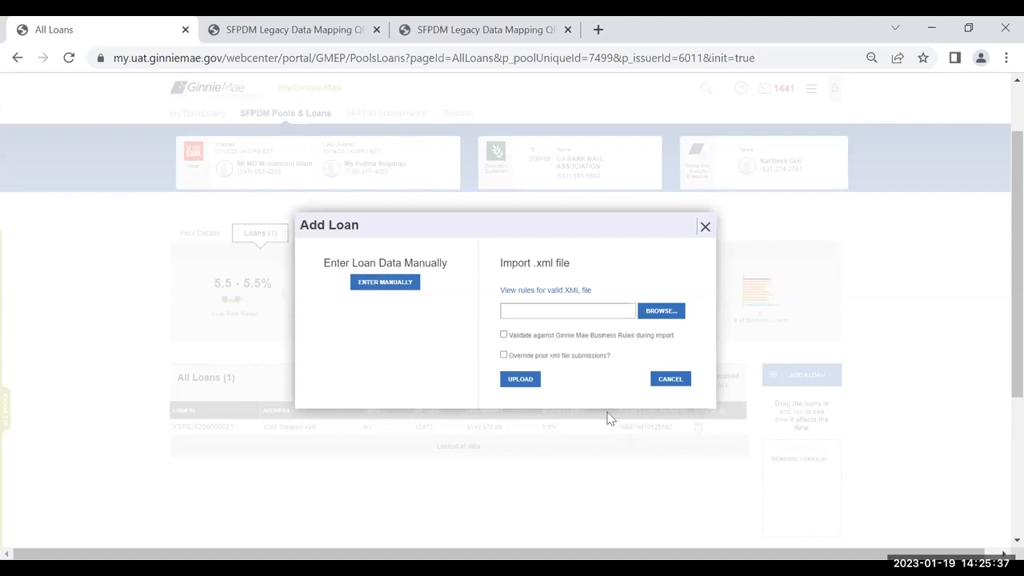
pyautogui.click(401, 285)
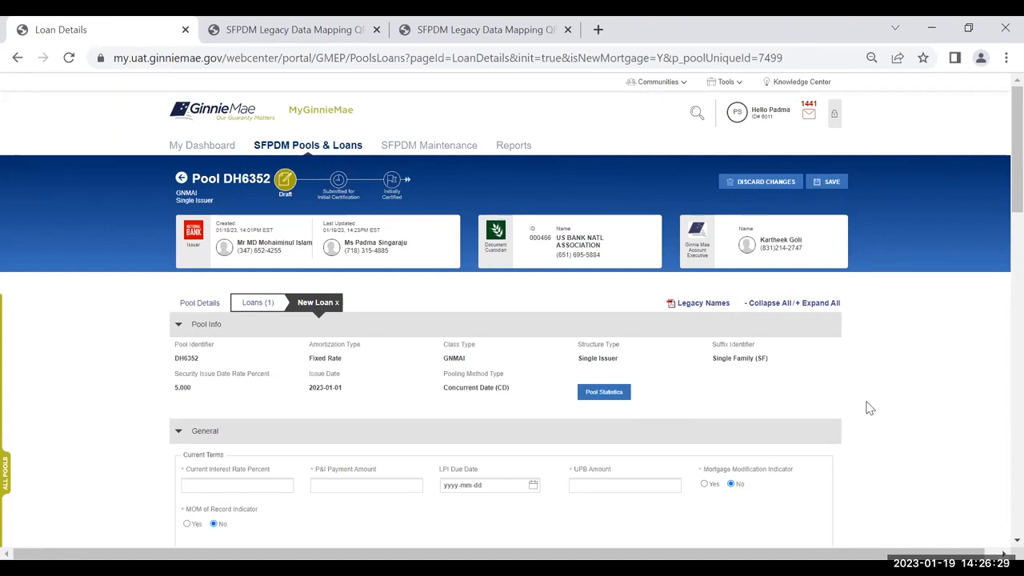
# - Examine the new loan form's Pool Info, General, Property, Borrower Info and Closing sections and their required fields
pyautogui.scroll(-3, 869, 408)
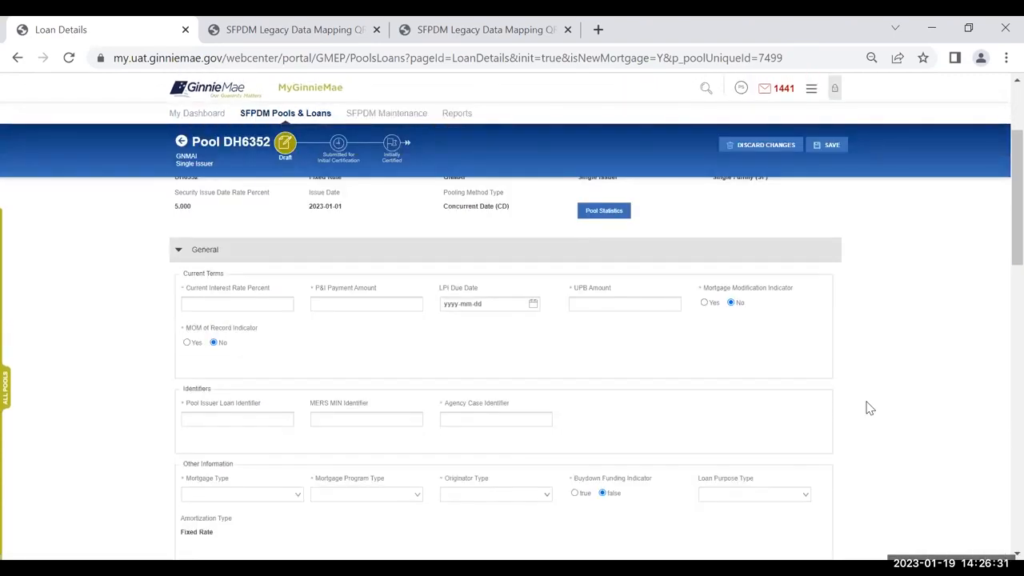
pyautogui.scroll(3, 870, 408)
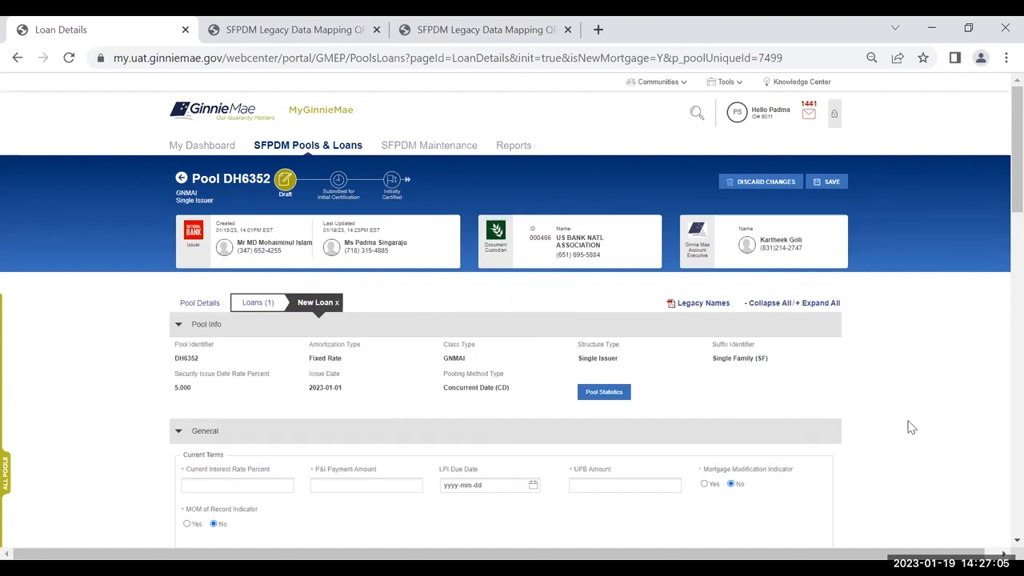
pyautogui.scroll(-1, 908, 428)
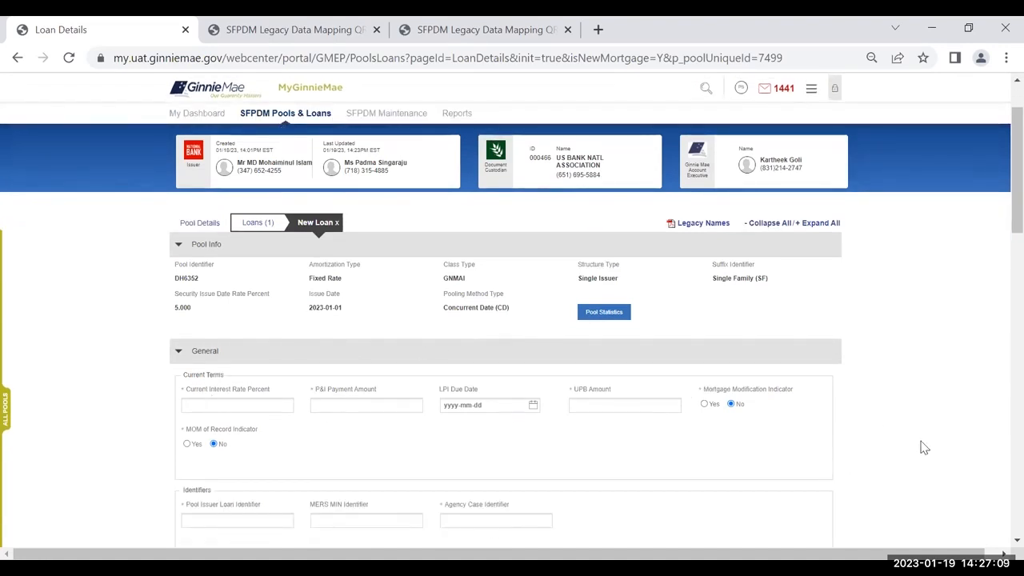
pyautogui.scroll(-1, 923, 446)
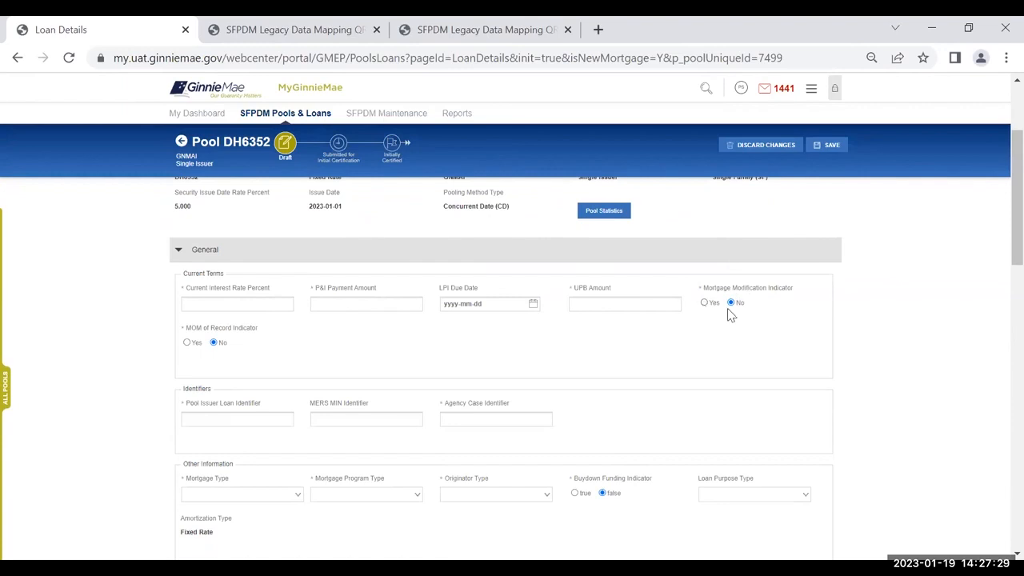
pyautogui.scroll(-1, 763, 350)
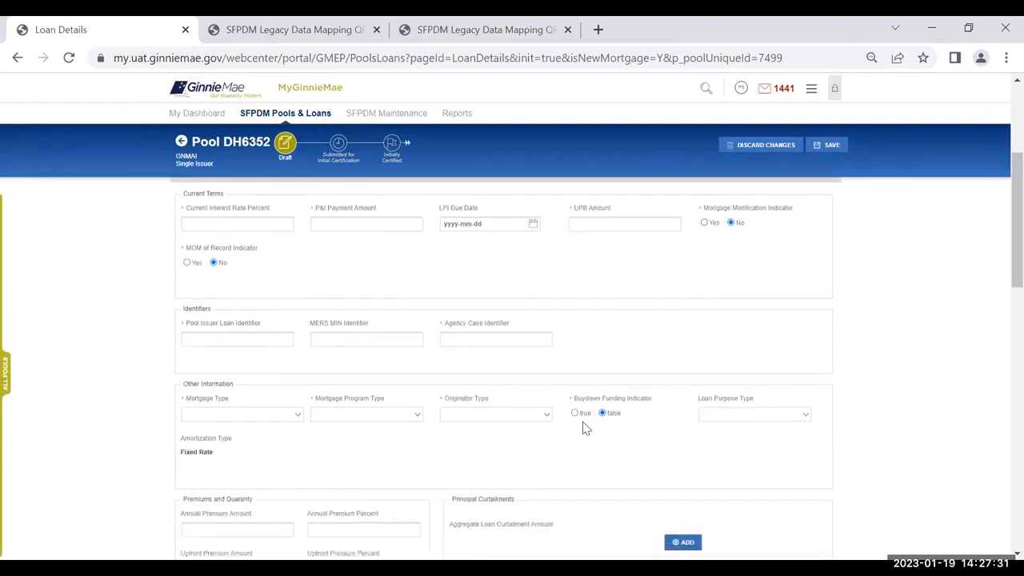
pyautogui.scroll(-3, 392, 472)
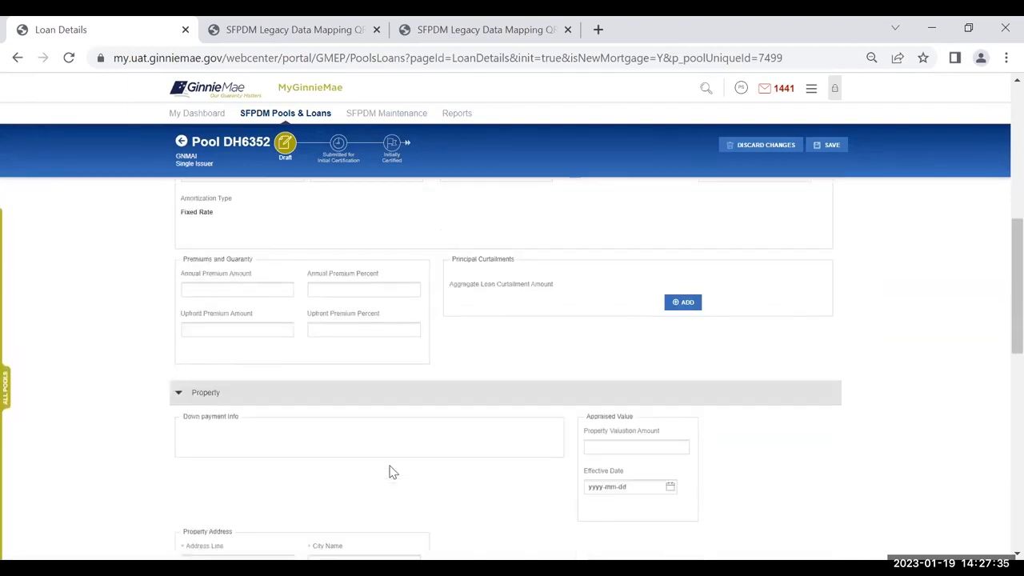
pyautogui.scroll(-1, 392, 472)
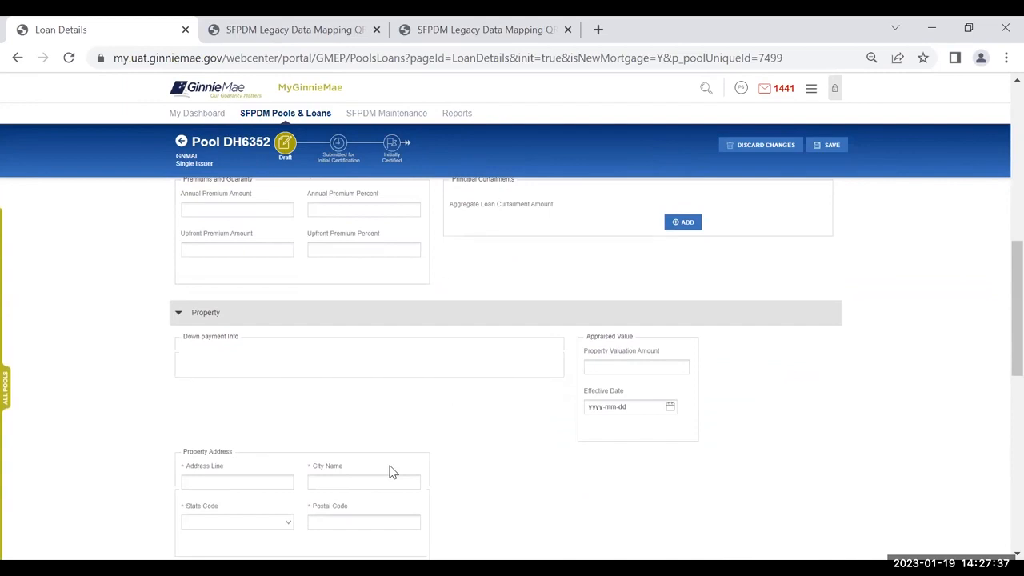
pyautogui.scroll(-1, 462, 436)
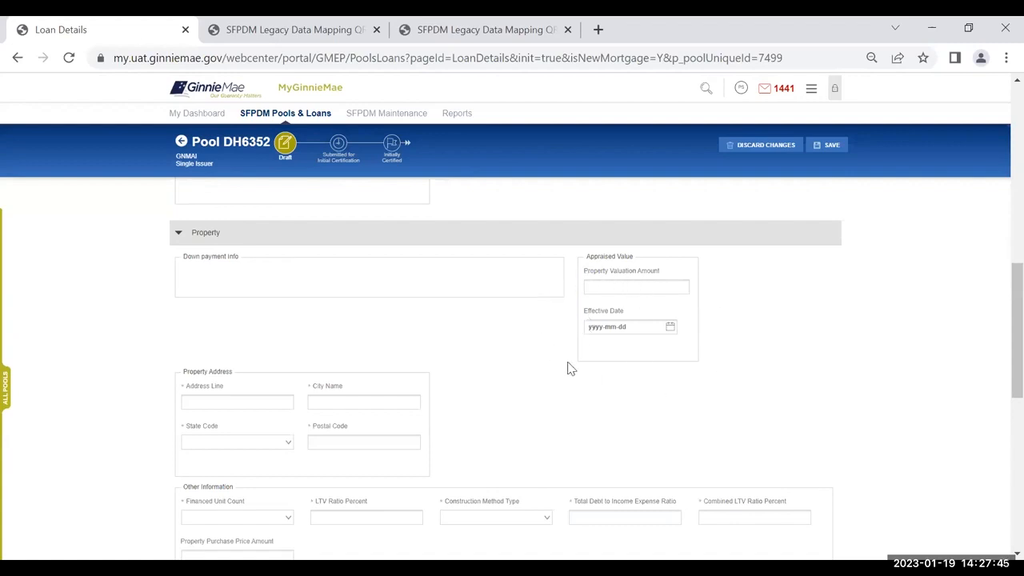
pyautogui.scroll(-3, 549, 393)
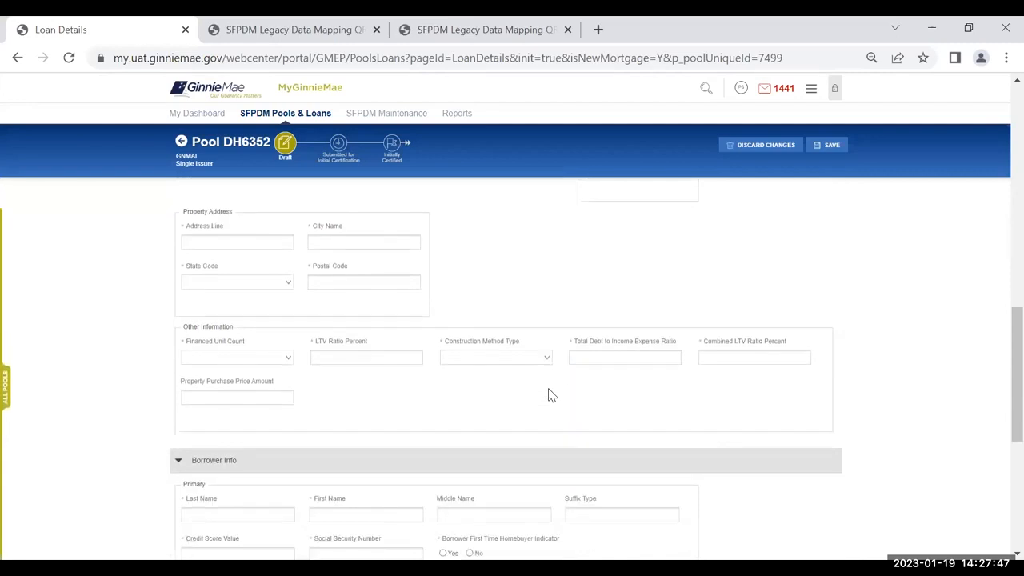
pyautogui.scroll(-1, 550, 395)
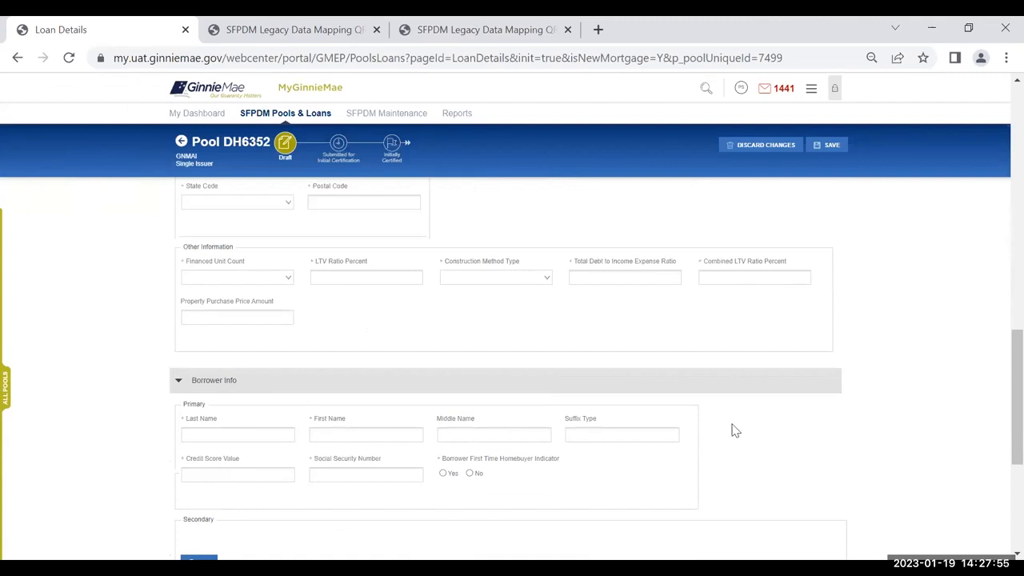
pyautogui.scroll(-1, 734, 430)
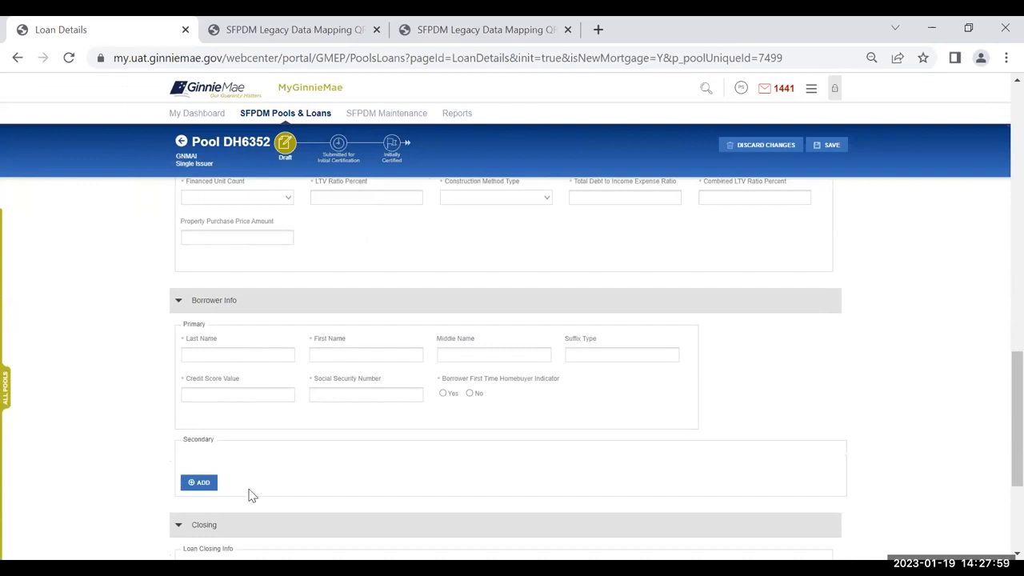
pyautogui.scroll(-2, 371, 450)
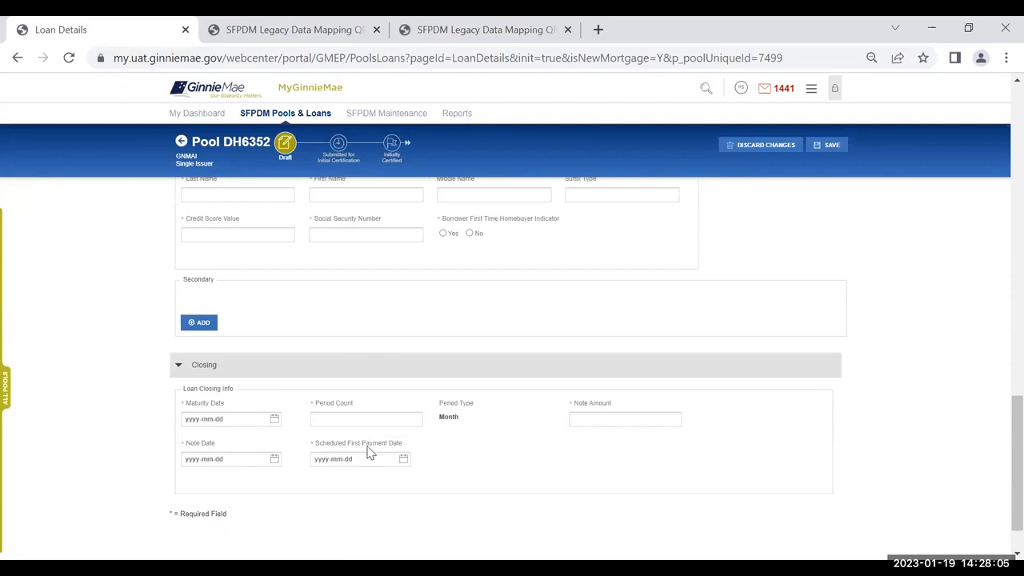
# - Discard the new manually entered loan, confirm the cancellation, and return to pool DH6352's list of loans
pyautogui.scroll(6, 958, 412)
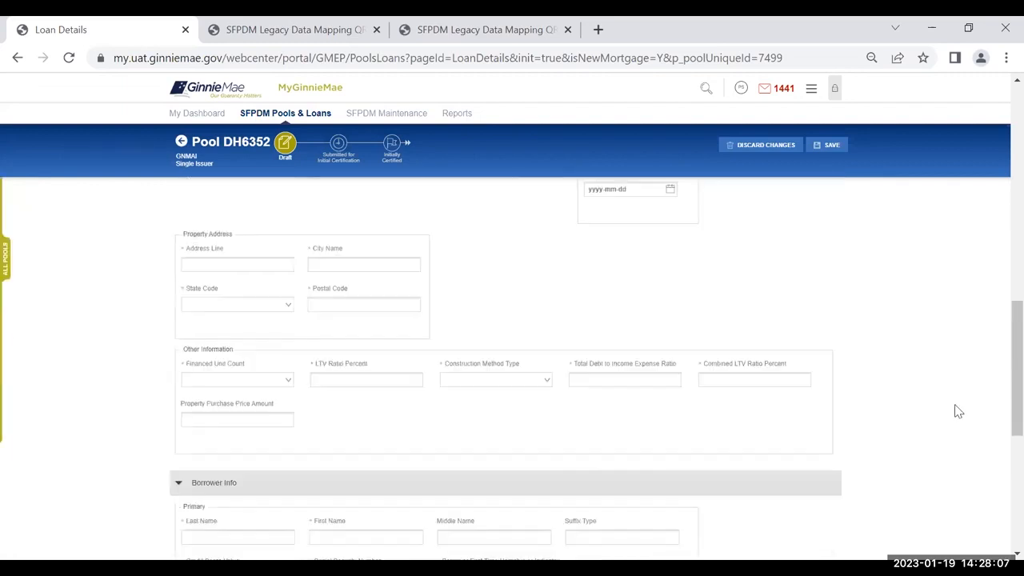
pyautogui.scroll(-8, 959, 411)
pyautogui.scroll(-3, 277, 480)
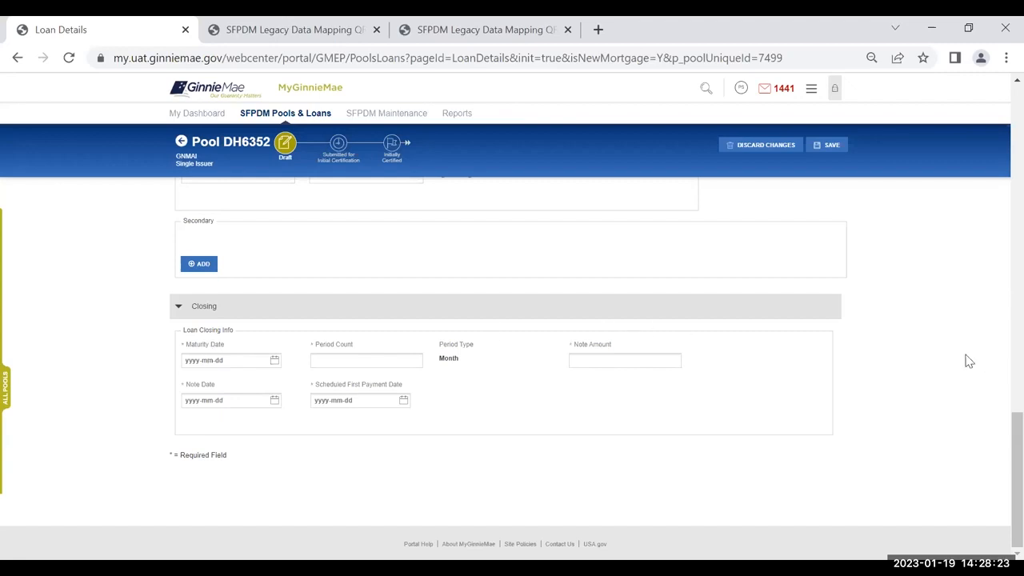
pyautogui.scroll(10, 968, 361)
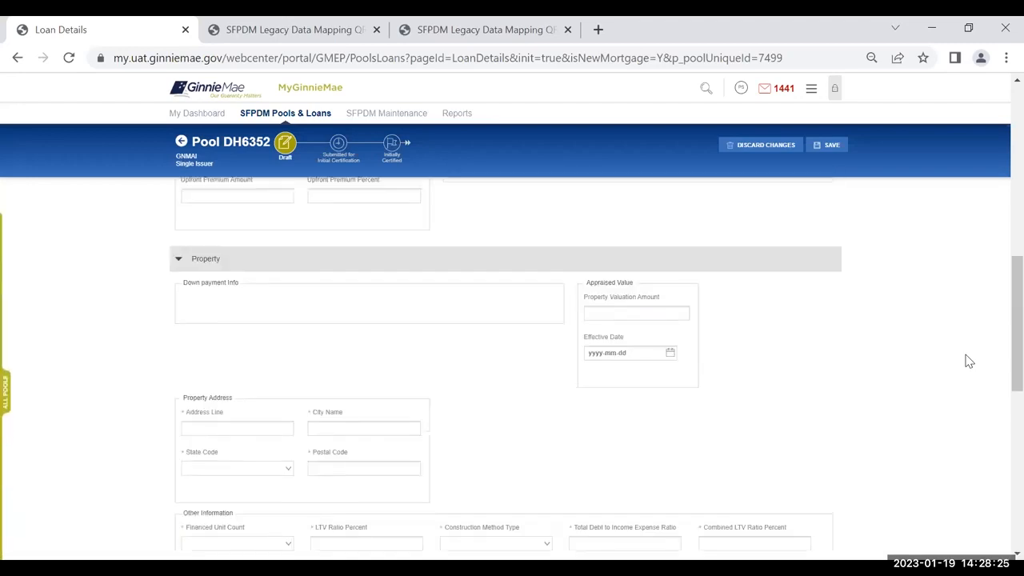
pyautogui.scroll(4, 969, 361)
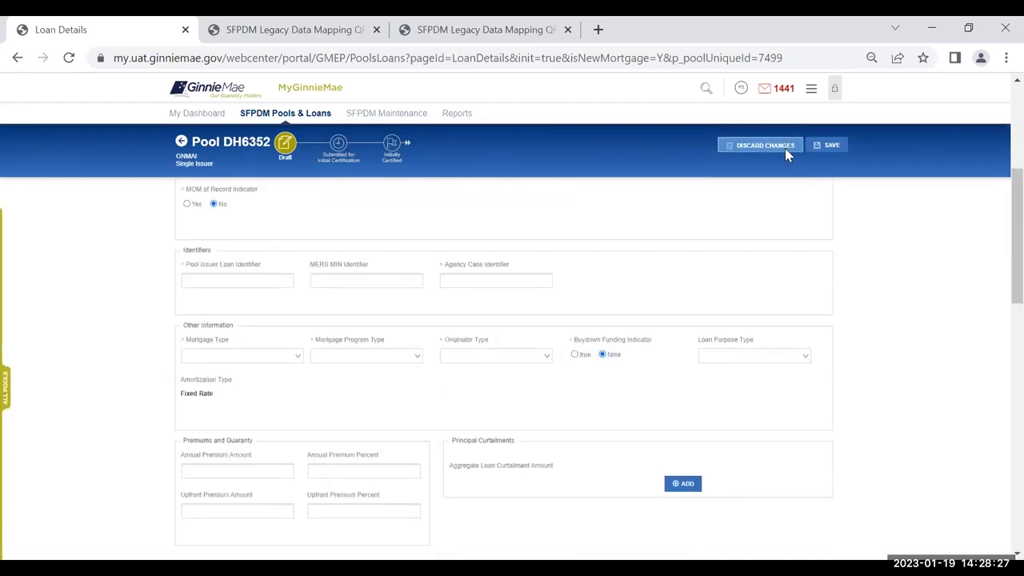
pyautogui.click(784, 148)
pyautogui.click(581, 385)
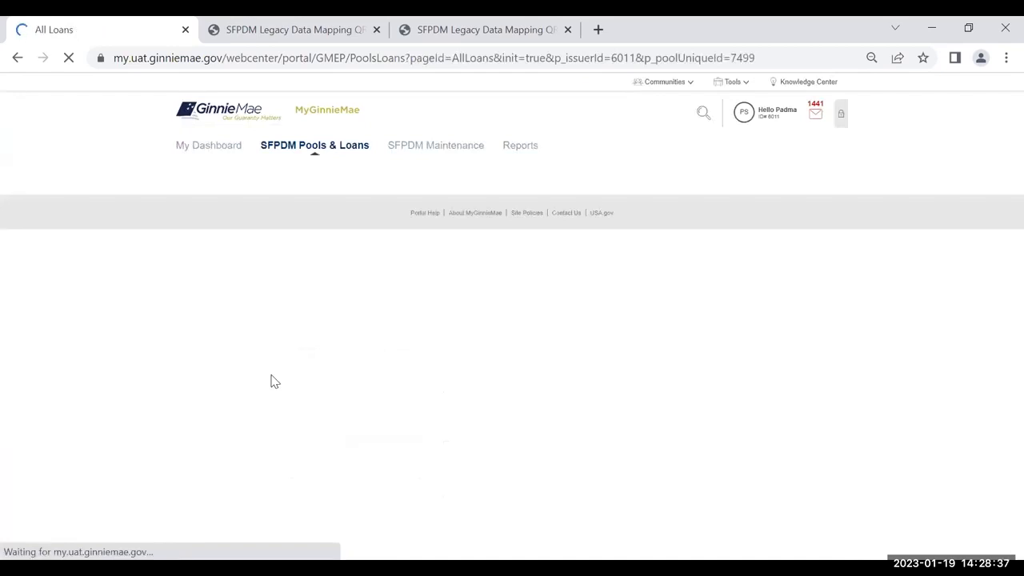
# - Open the details of the existing loan in pool DH6352's All Loans table
pyautogui.scroll(-3, 312, 400)
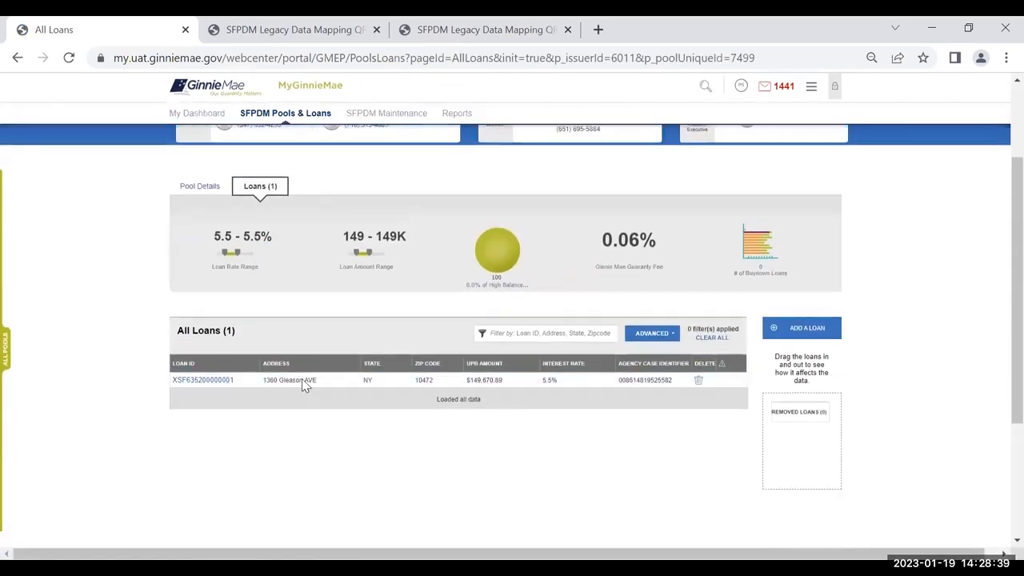
pyautogui.scroll(3, 289, 282)
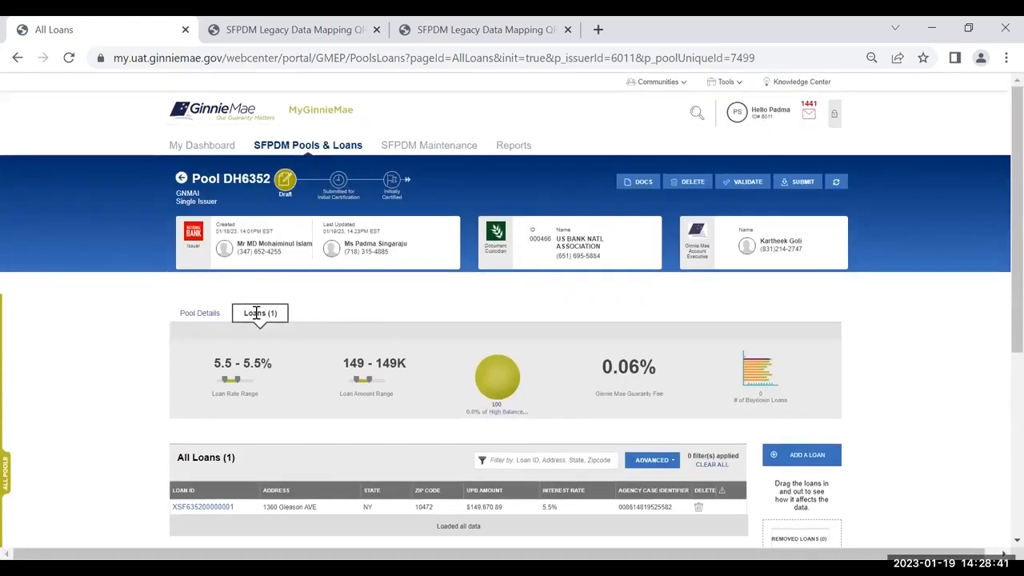
pyautogui.scroll(-1, 944, 396)
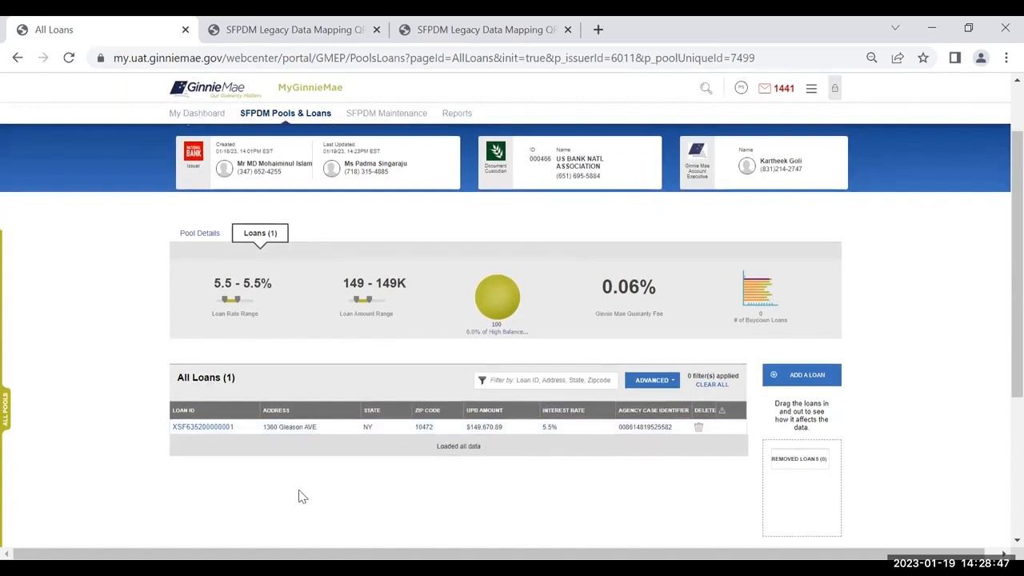
pyautogui.click(209, 429)
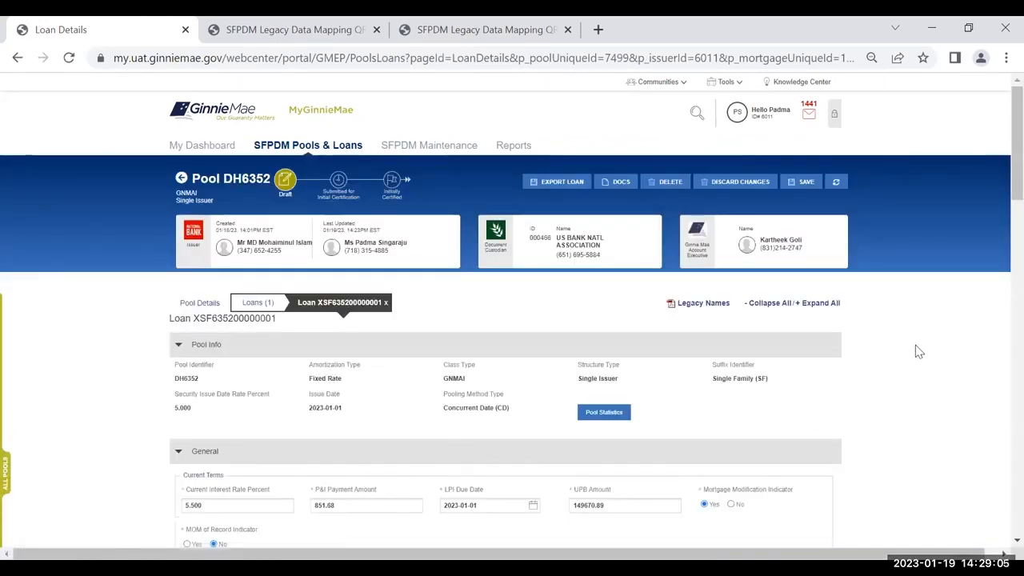
# - Examine the loan's Current Terms with the Mortgage Modification Indicator, and compare its Closing and Modification sections
pyautogui.scroll(-3, 919, 352)
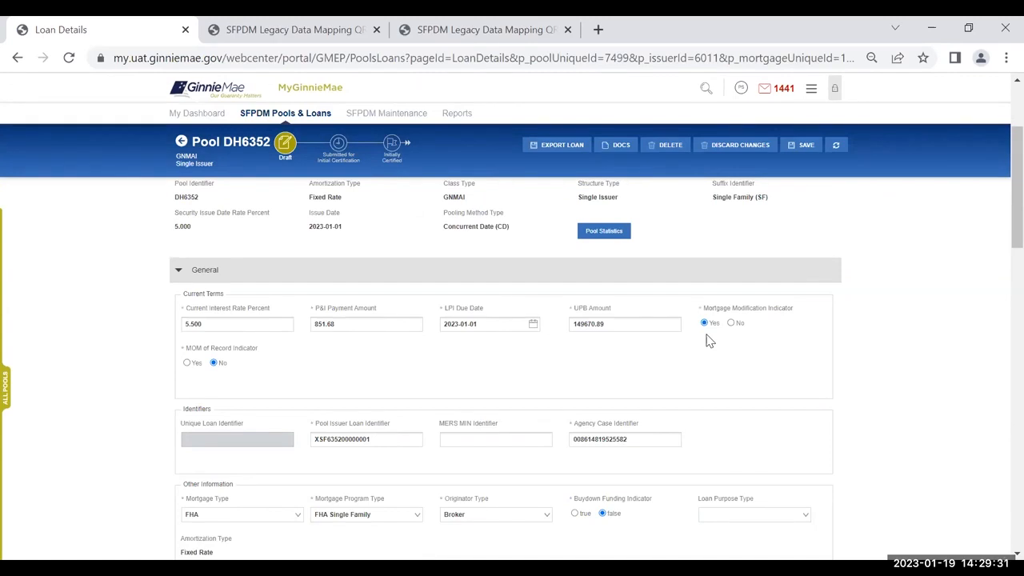
pyautogui.scroll(-7, 902, 352)
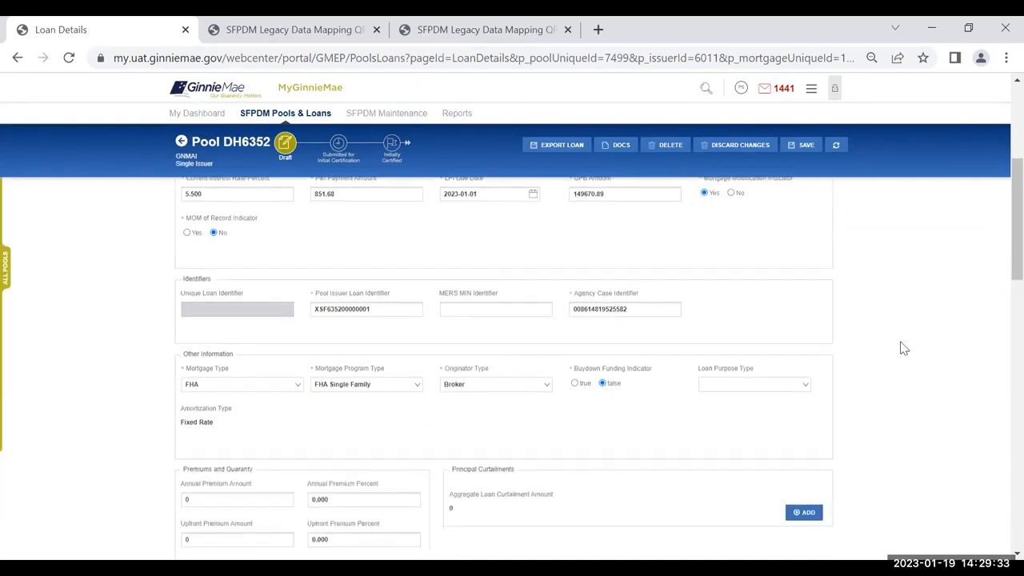
pyautogui.scroll(-9, 819, 452)
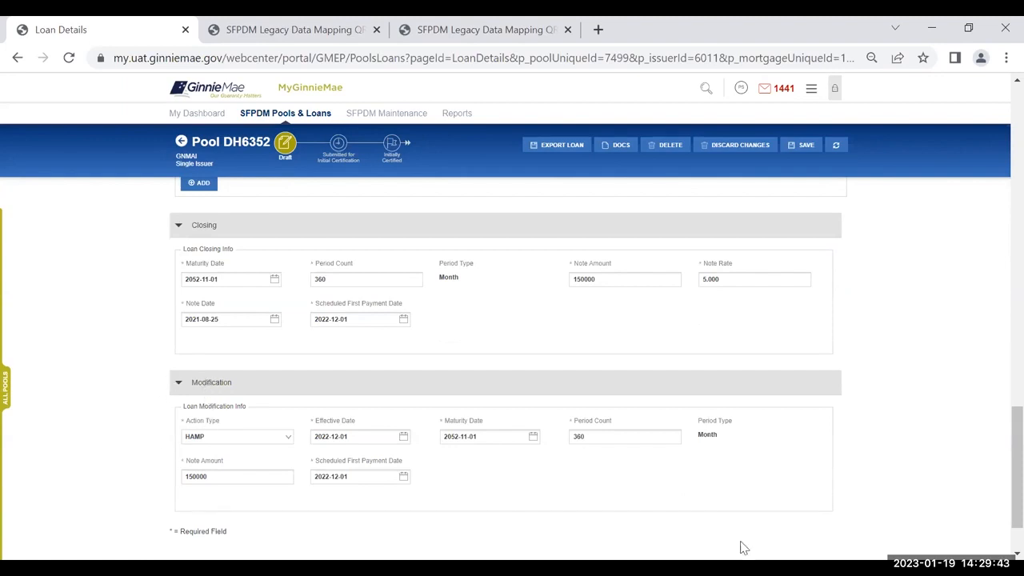
pyautogui.scroll(15, 819, 503)
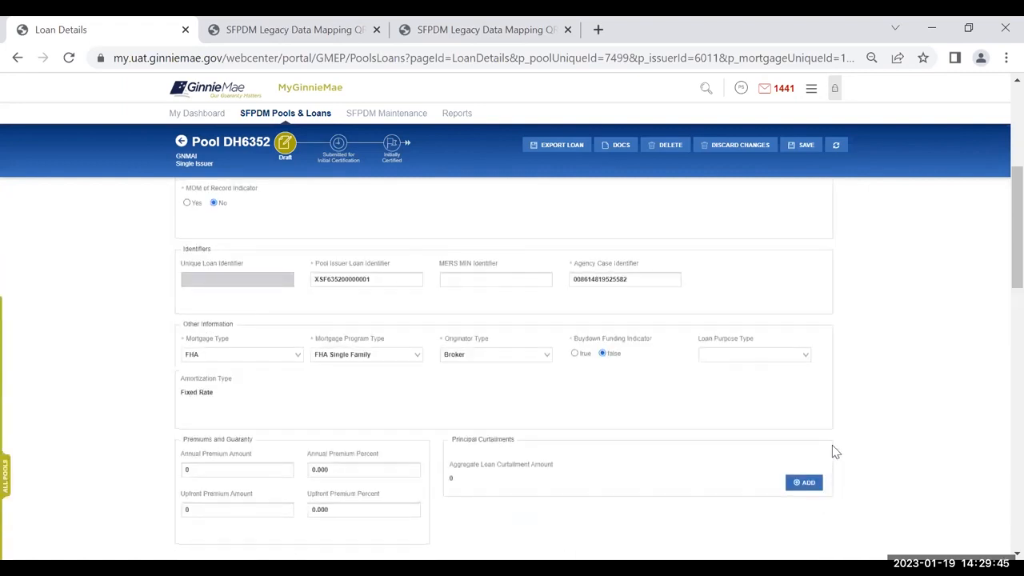
pyautogui.scroll(5, 829, 434)
pyautogui.scroll(-5, 863, 407)
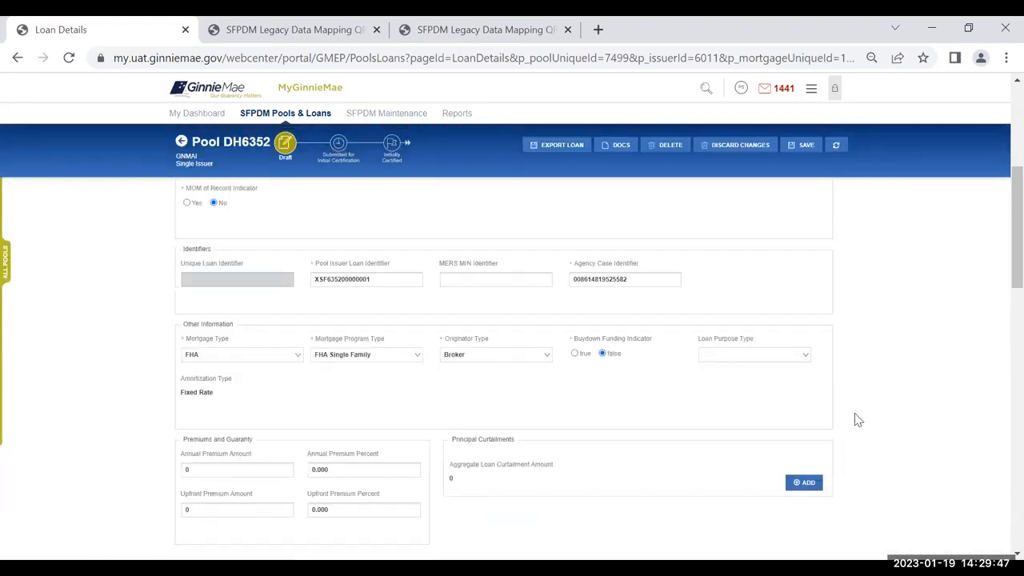
pyautogui.scroll(-15, 856, 424)
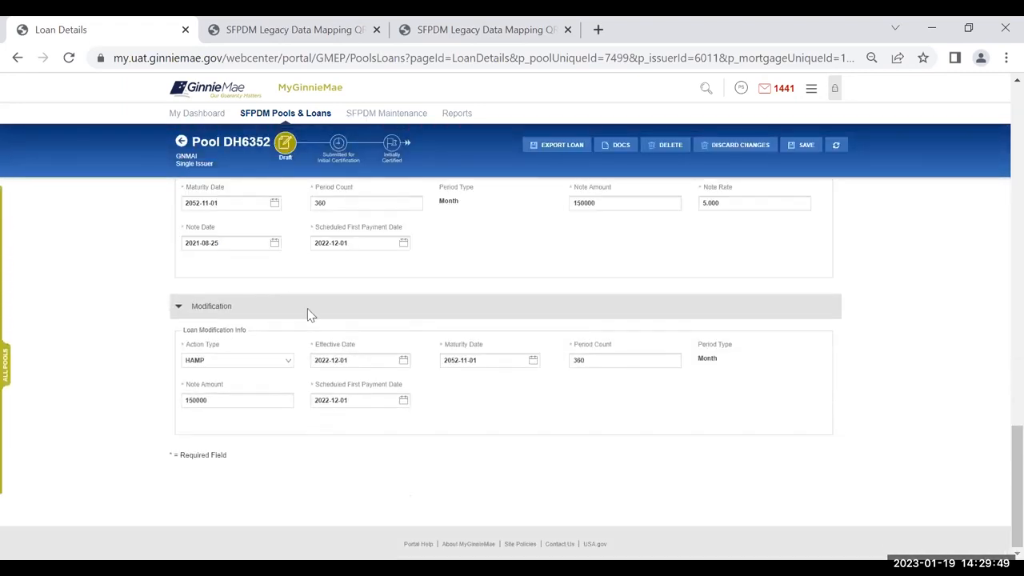
pyautogui.scroll(2, 232, 280)
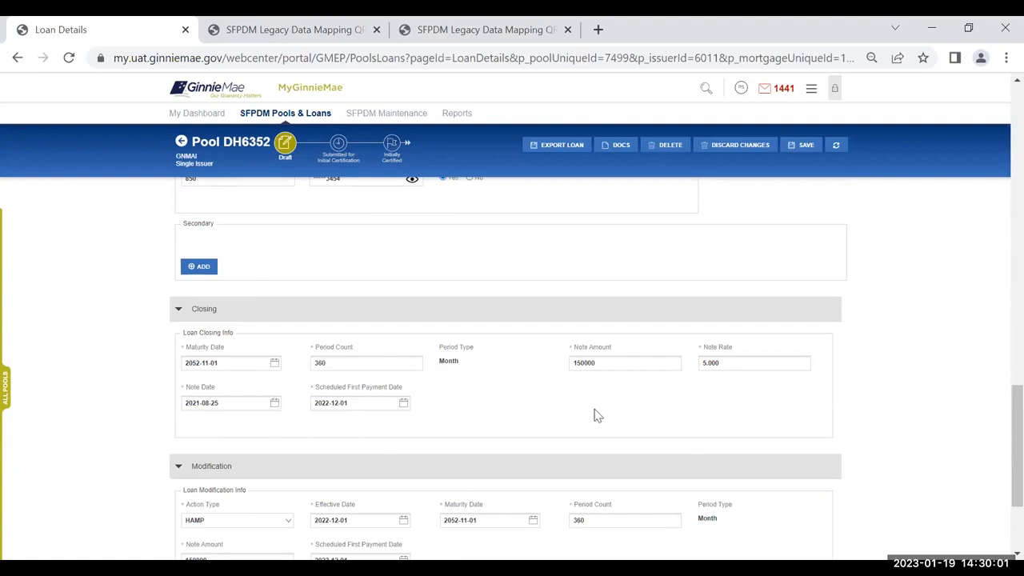
pyautogui.scroll(-1, 616, 380)
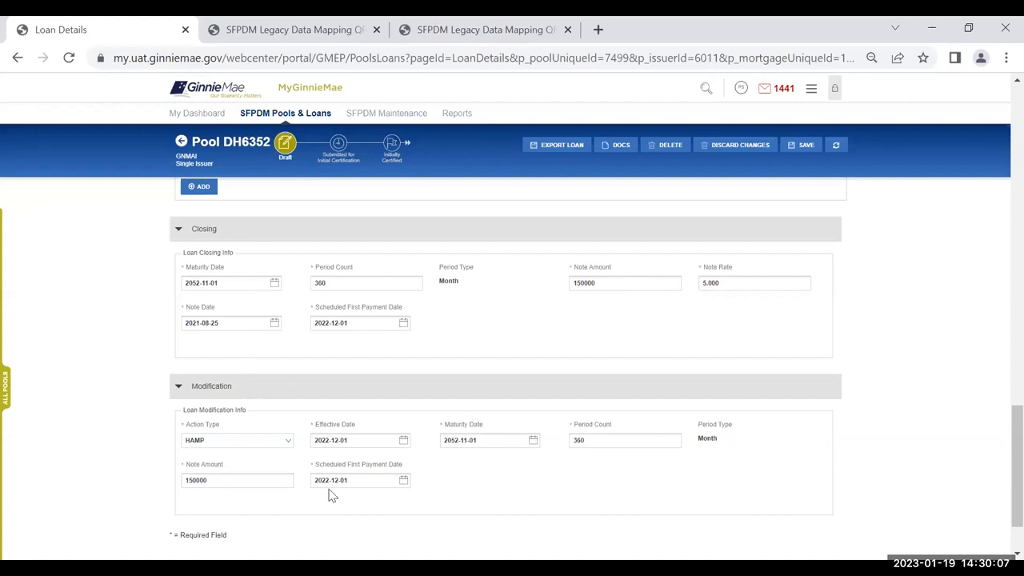
pyautogui.scroll(1, 965, 502)
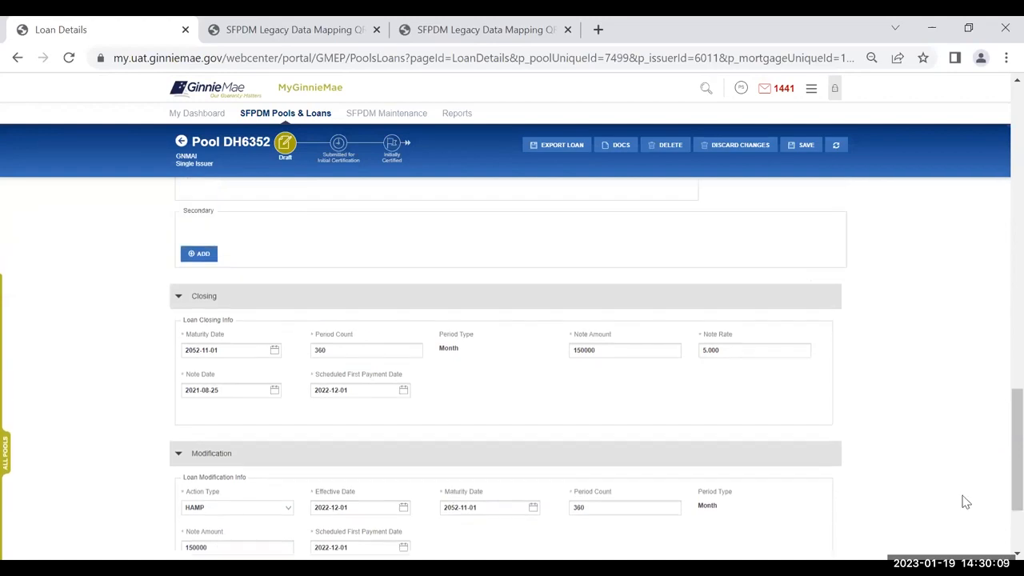
pyautogui.scroll(12, 965, 501)
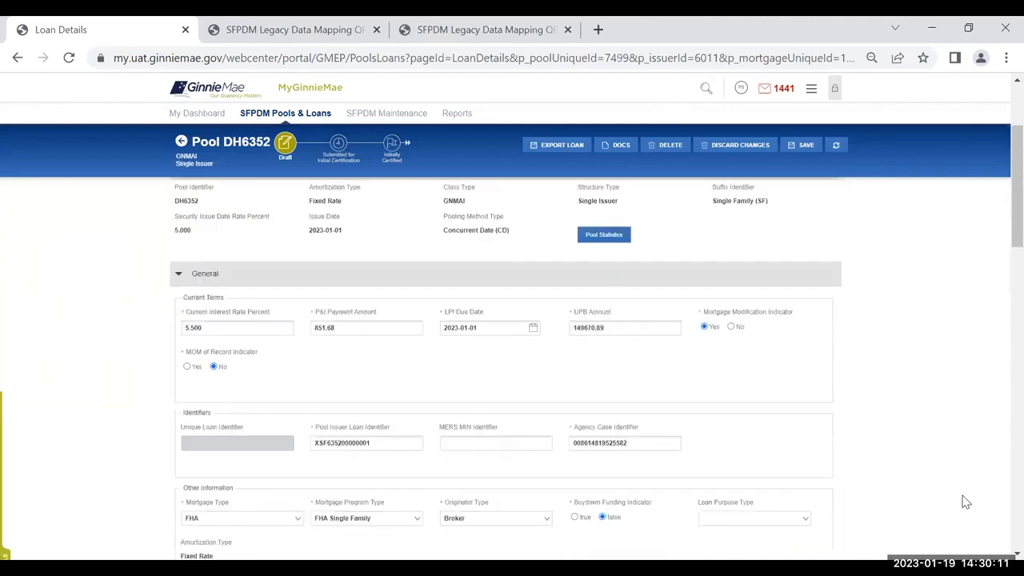
# - View the available options for the loan's Mortgage Type and Mortgage Program Type without changing either selection
pyautogui.scroll(-1, 292, 377)
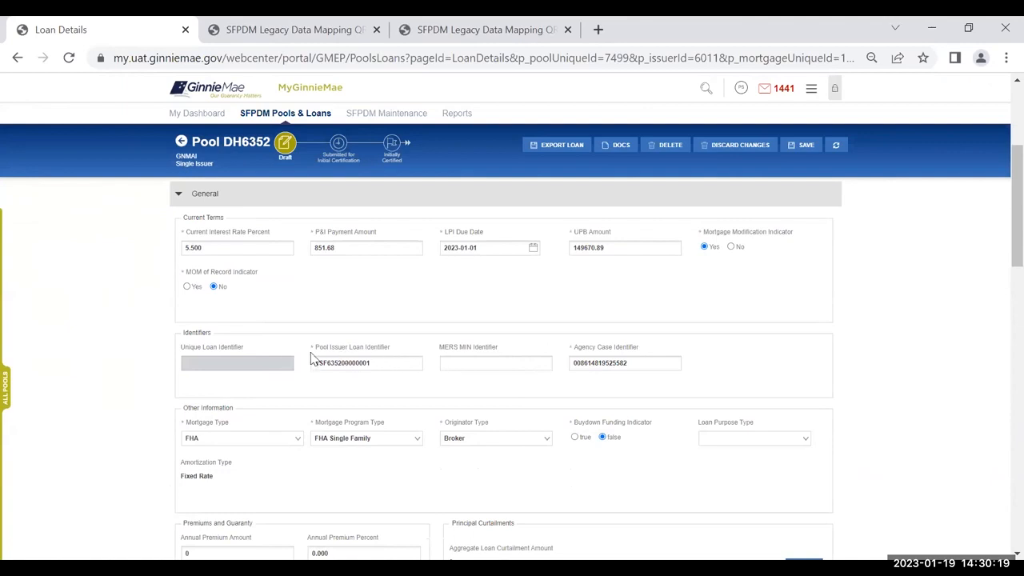
pyautogui.click(296, 440)
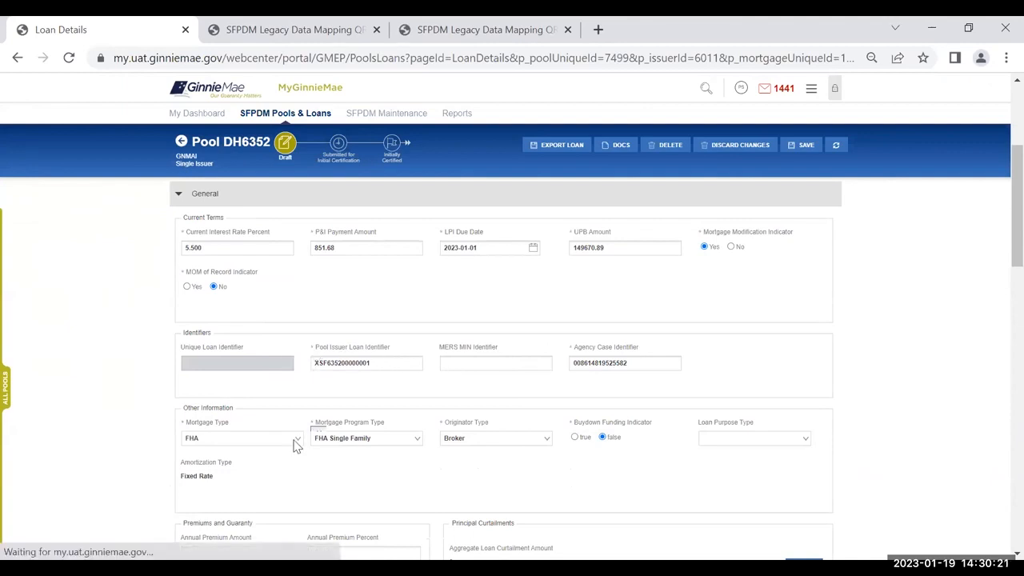
pyautogui.scroll(-1, 227, 370)
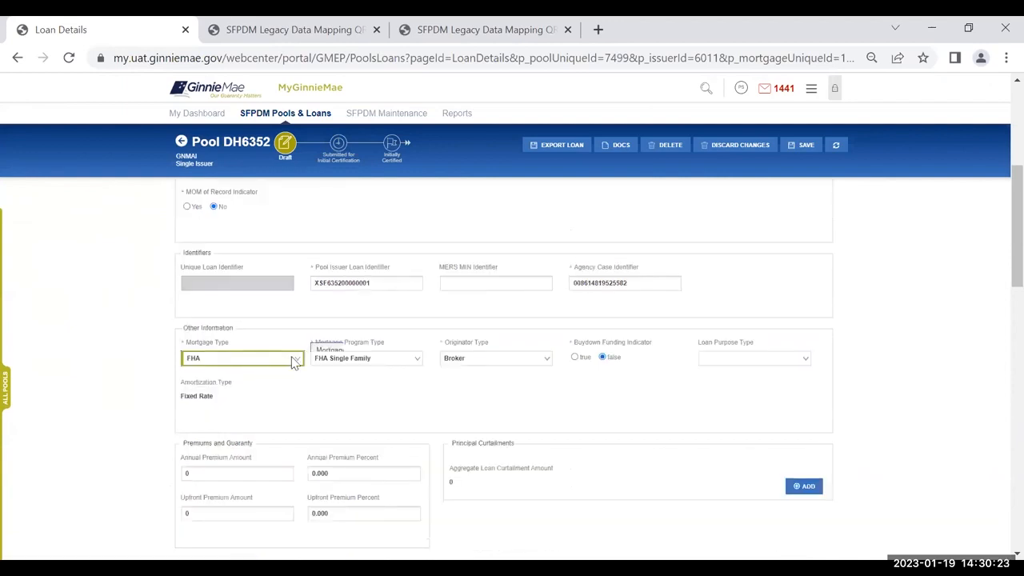
pyautogui.click(298, 362)
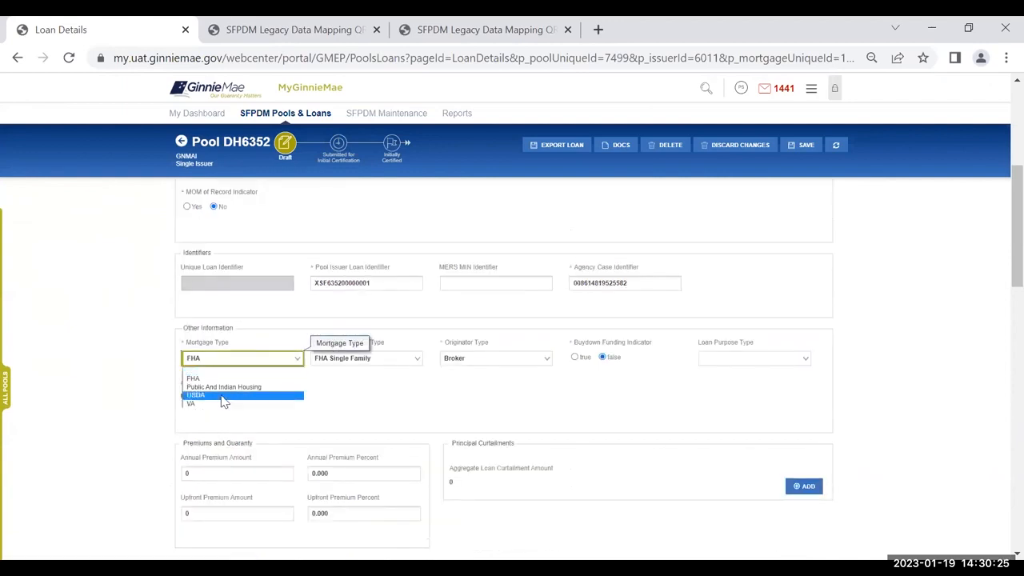
pyautogui.click(391, 364)
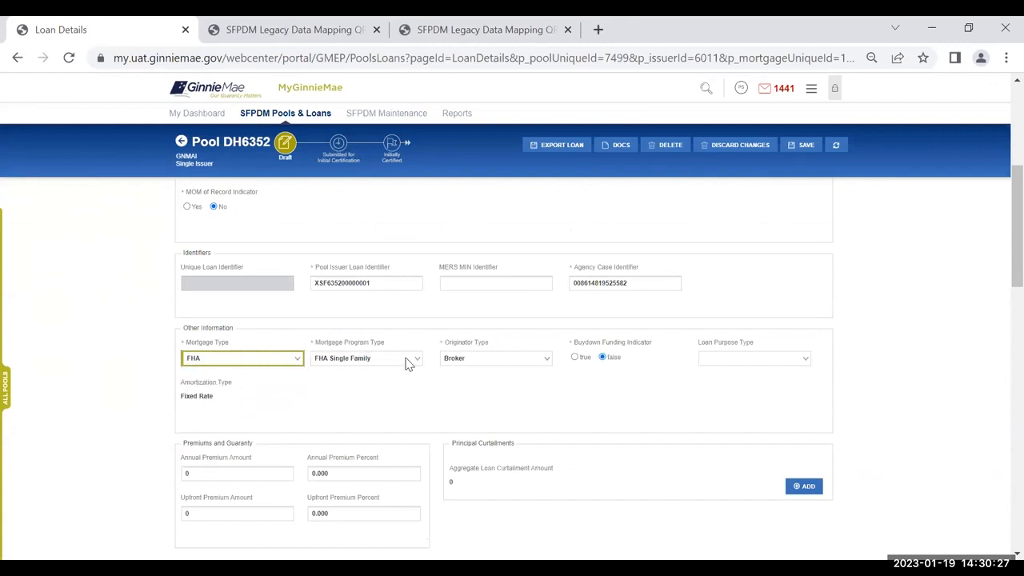
pyautogui.click(417, 361)
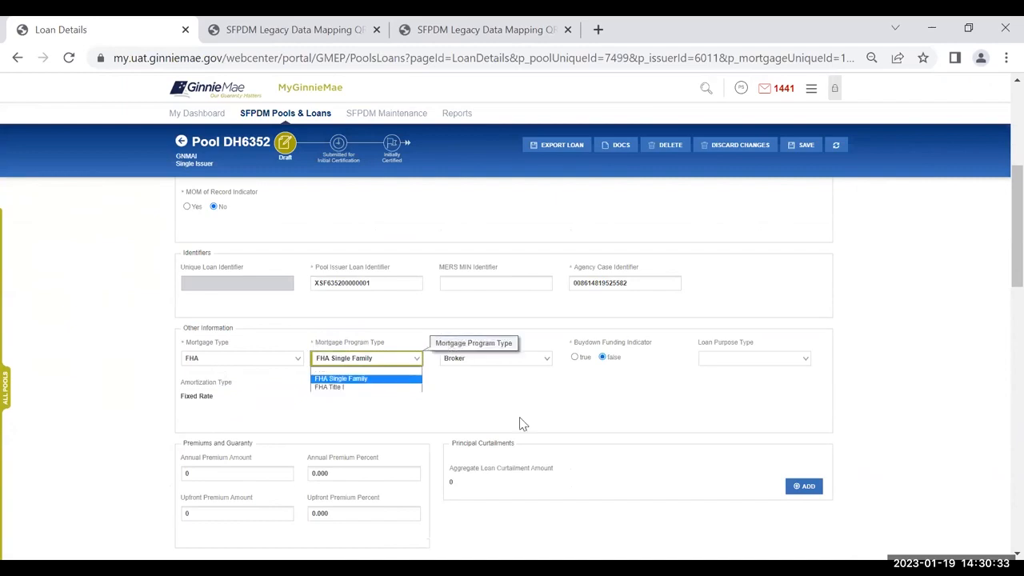
pyautogui.click(557, 417)
# - Examine the loan's Premiums and Guaranty, Principal Curtailments, Property and Borrower Info sections
pyautogui.scroll(-1, 573, 379)
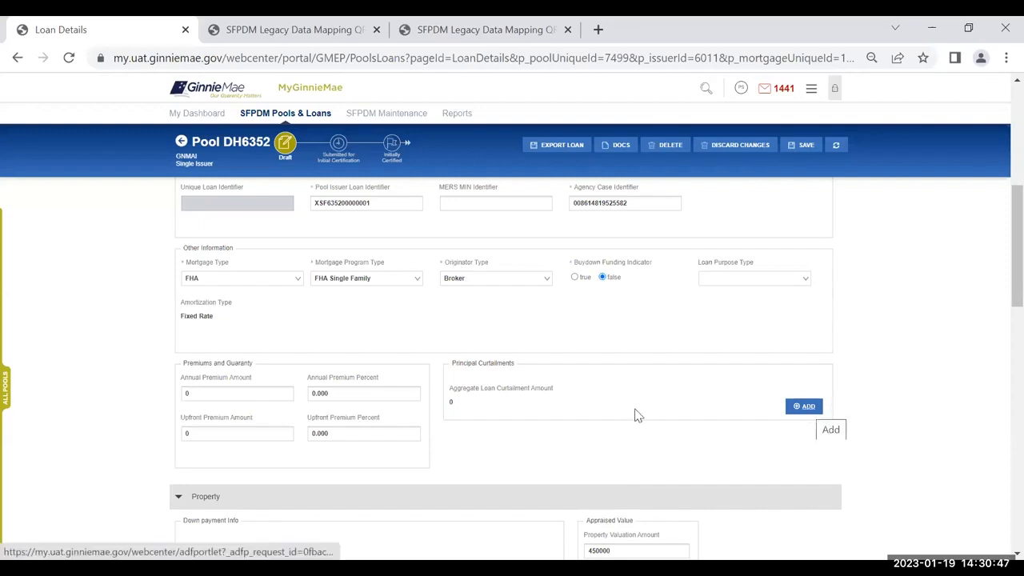
pyautogui.scroll(-2, 637, 414)
pyautogui.scroll(-1, 638, 415)
pyautogui.scroll(-1, 321, 415)
pyautogui.scroll(-3, 321, 414)
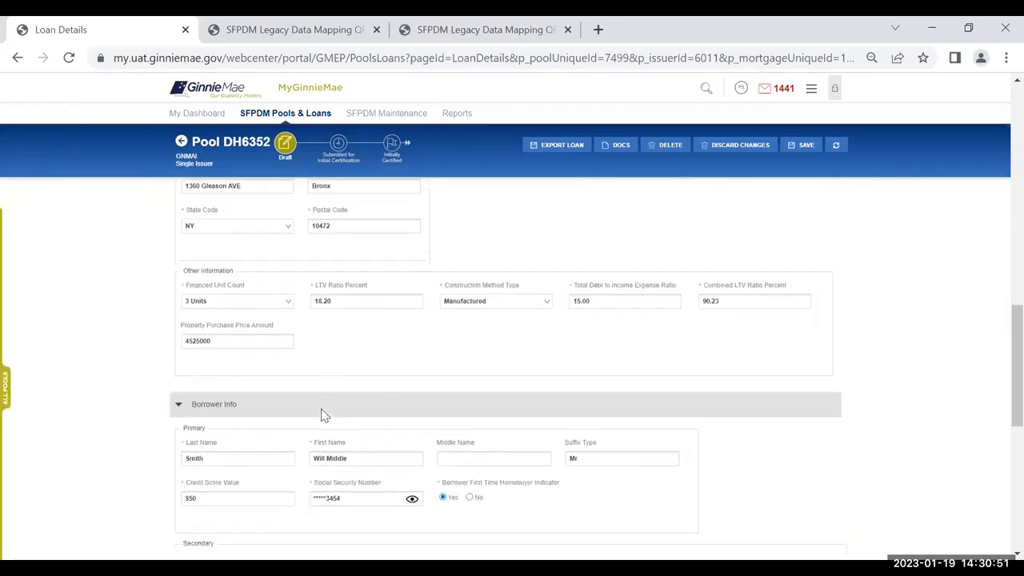
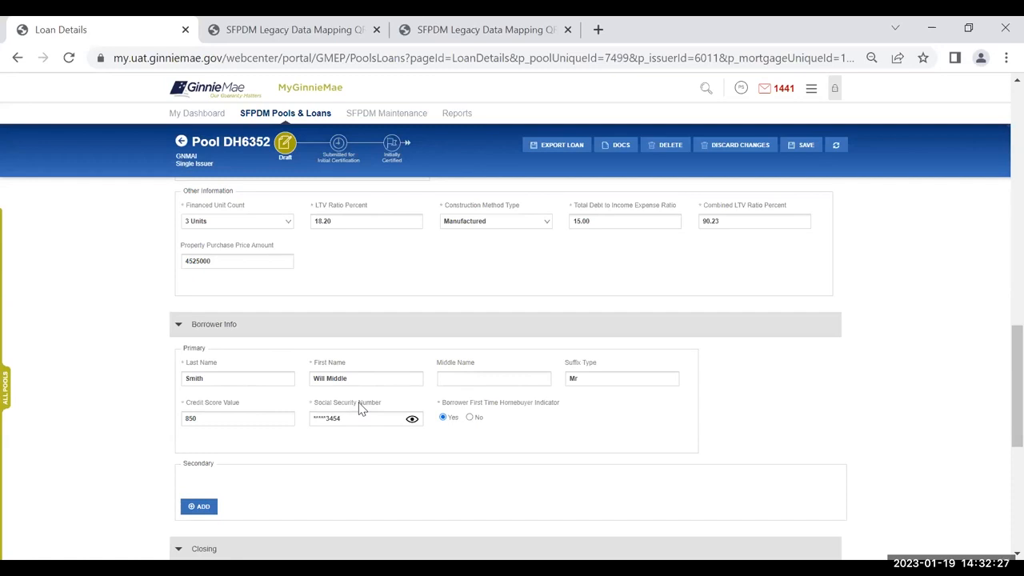
# - Review the loan's sections from Borrower Info back up through Property and General to Pool Info and the pool header
pyautogui.scroll(1, 358, 408)
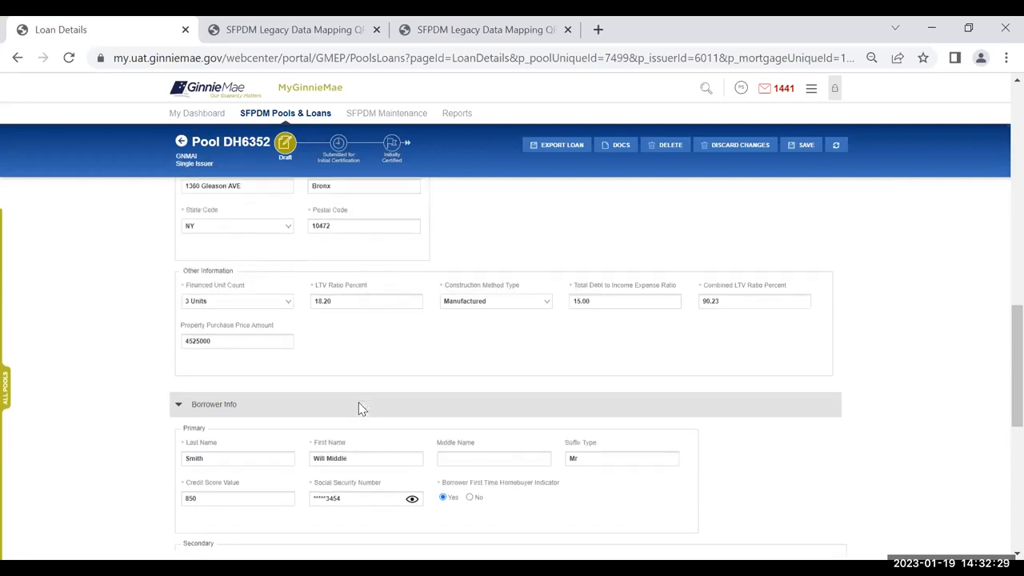
pyautogui.scroll(2, 359, 408)
pyautogui.scroll(4, 358, 408)
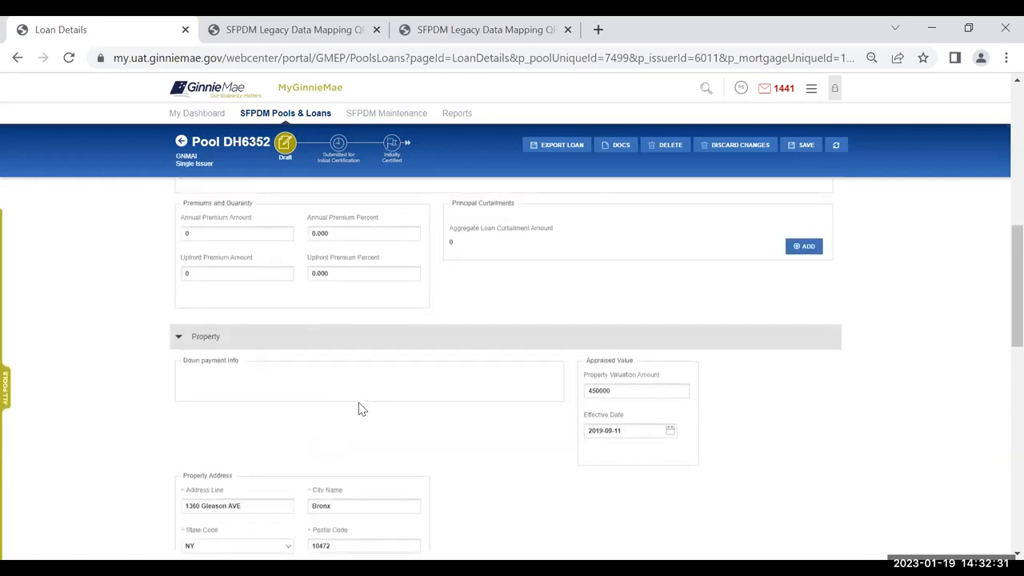
pyautogui.scroll(3, 358, 408)
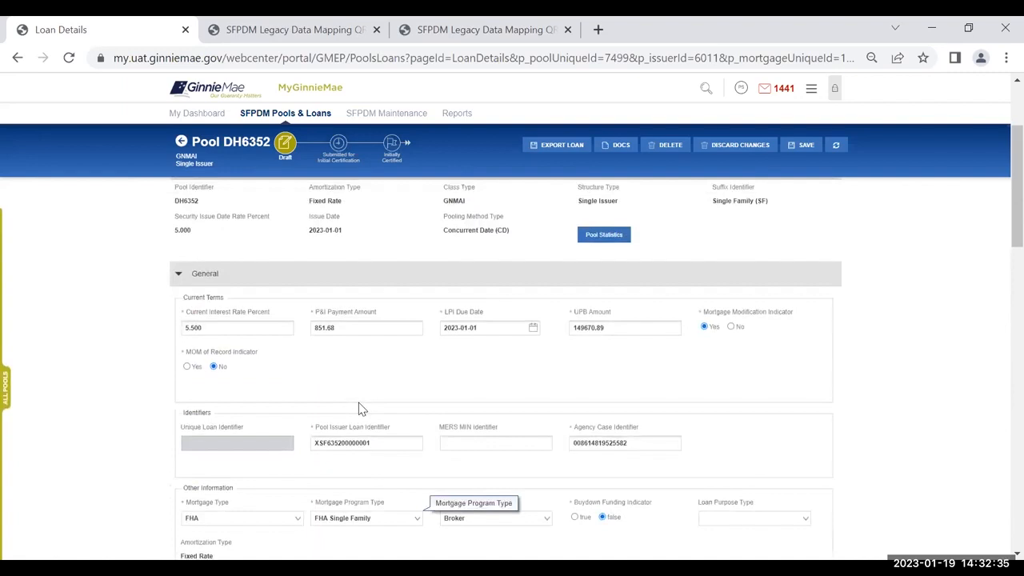
pyautogui.scroll(2, 359, 408)
pyautogui.scroll(-4, 359, 408)
pyautogui.scroll(1, 359, 408)
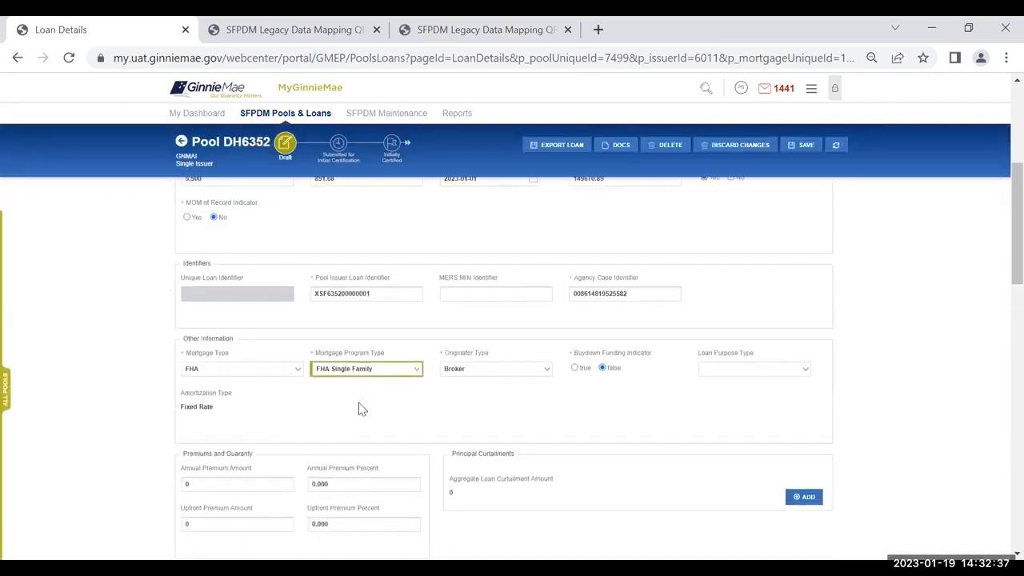
pyautogui.scroll(1, 358, 408)
pyautogui.scroll(1, 999, 393)
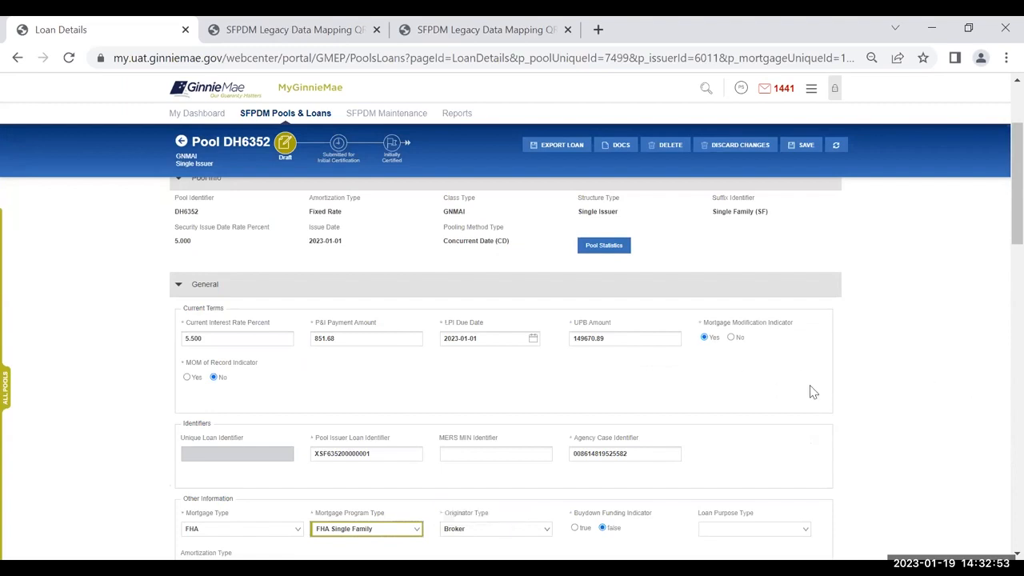
pyautogui.scroll(2, 903, 395)
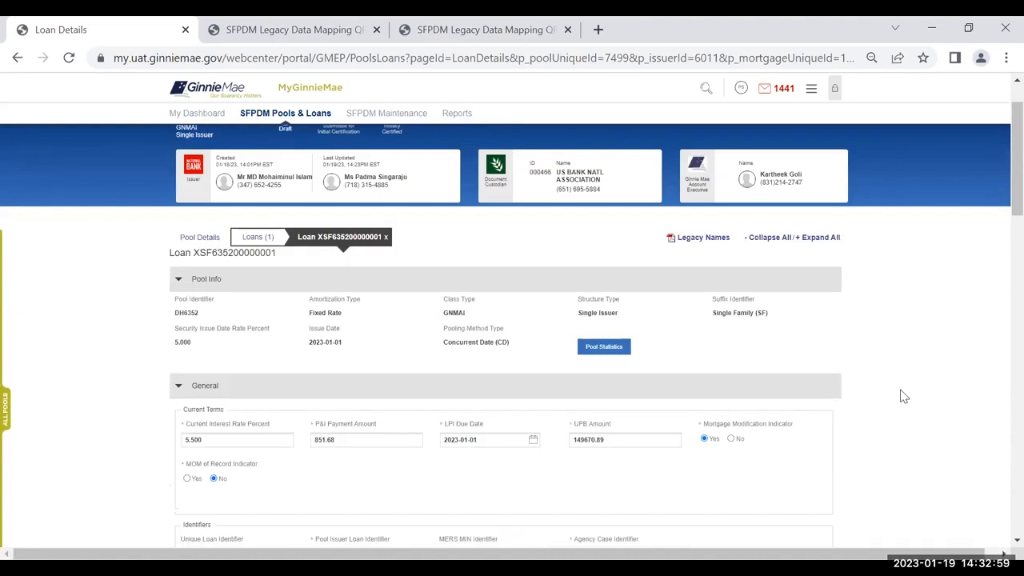
pyautogui.scroll(1, 903, 395)
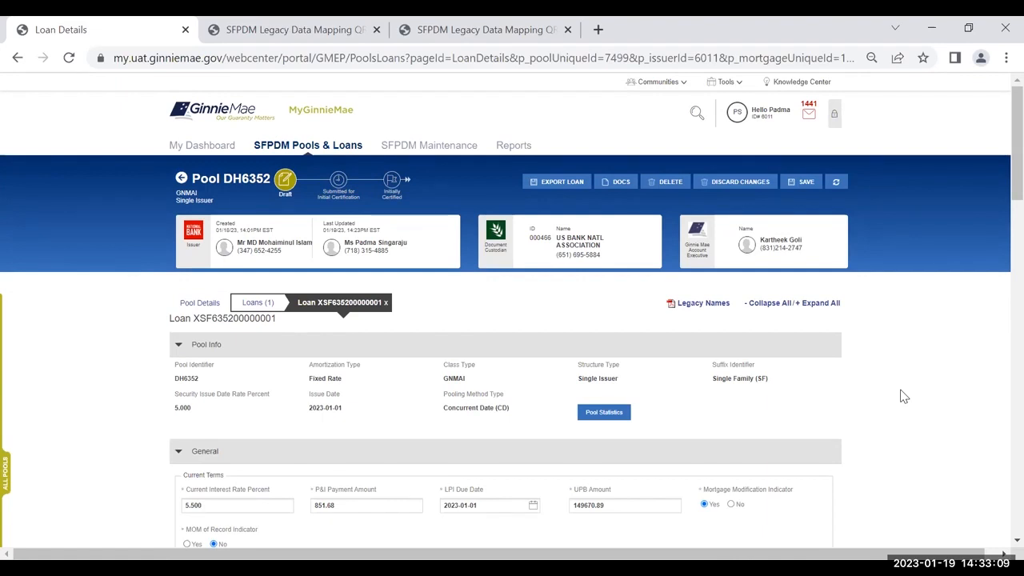
# - Examine the loan's General, Property and Borrower Info sections, including identifiers, property address and primary borrower details
pyautogui.scroll(-5, 902, 396)
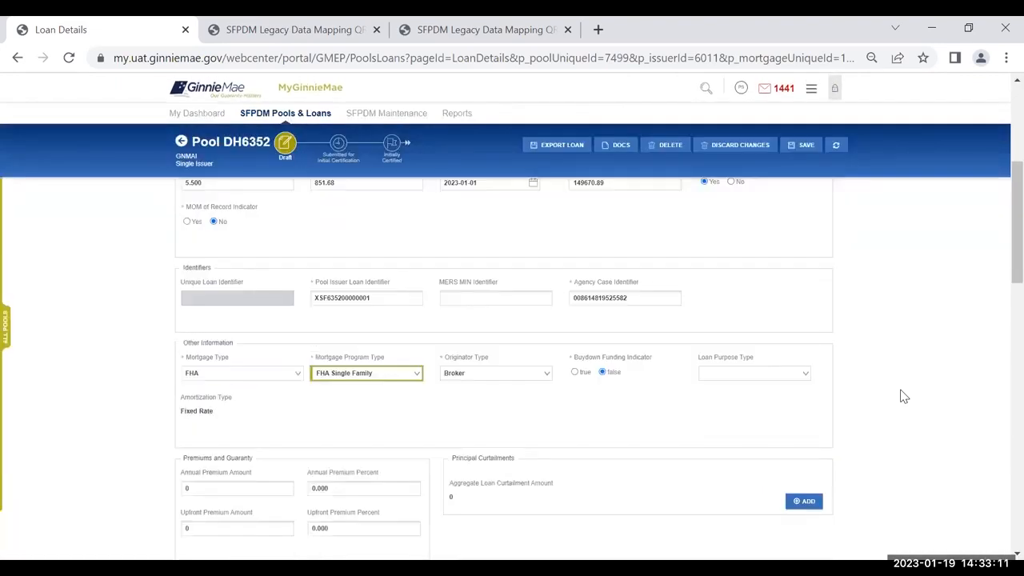
pyautogui.scroll(-2, 904, 397)
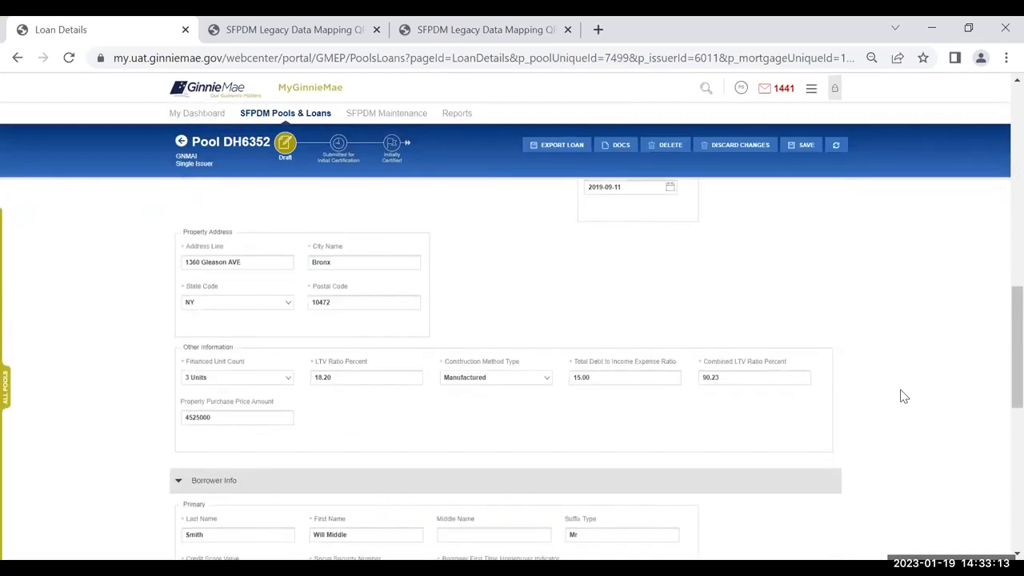
pyautogui.scroll(3, 905, 396)
pyautogui.scroll(-2, 904, 396)
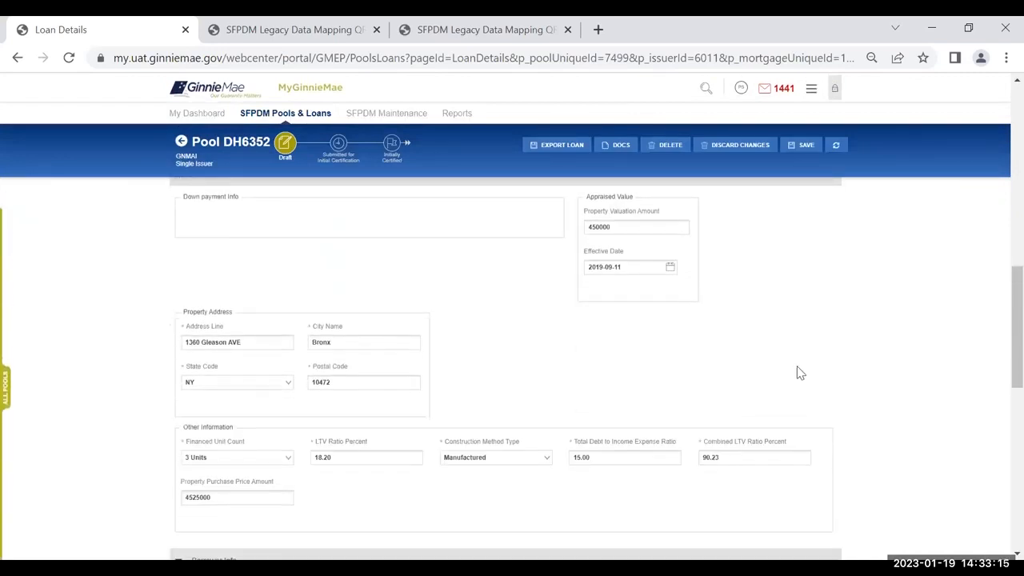
pyautogui.scroll(-4, 954, 374)
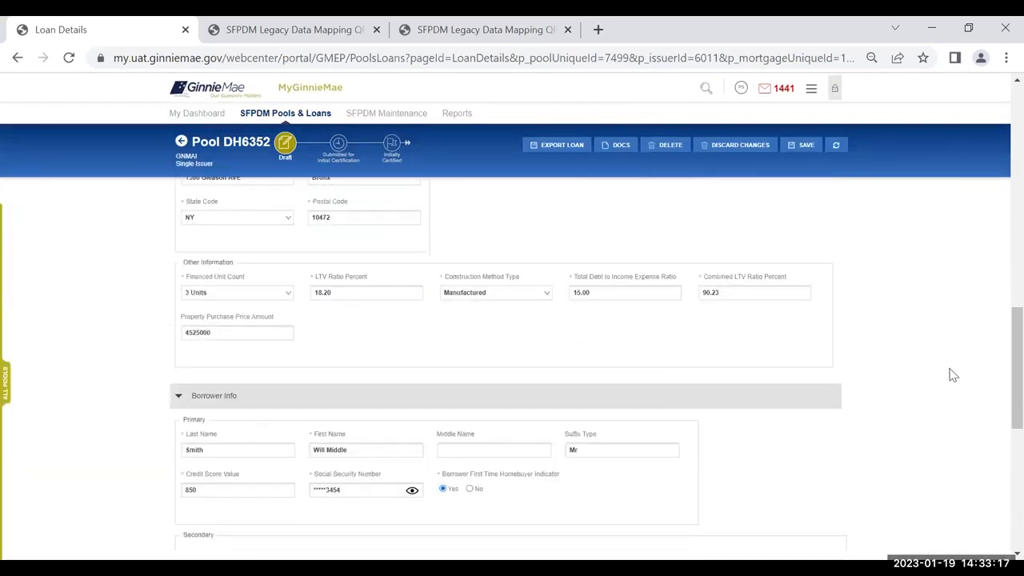
pyautogui.scroll(-1, 954, 374)
pyautogui.scroll(1, 953, 374)
pyautogui.scroll(-4, 954, 374)
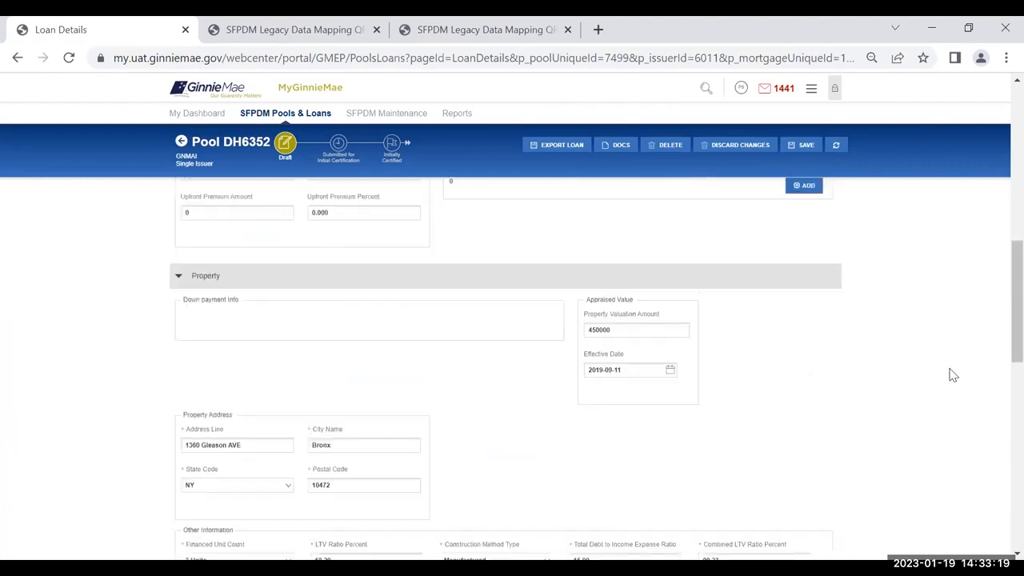
pyautogui.scroll(-5, 555, 418)
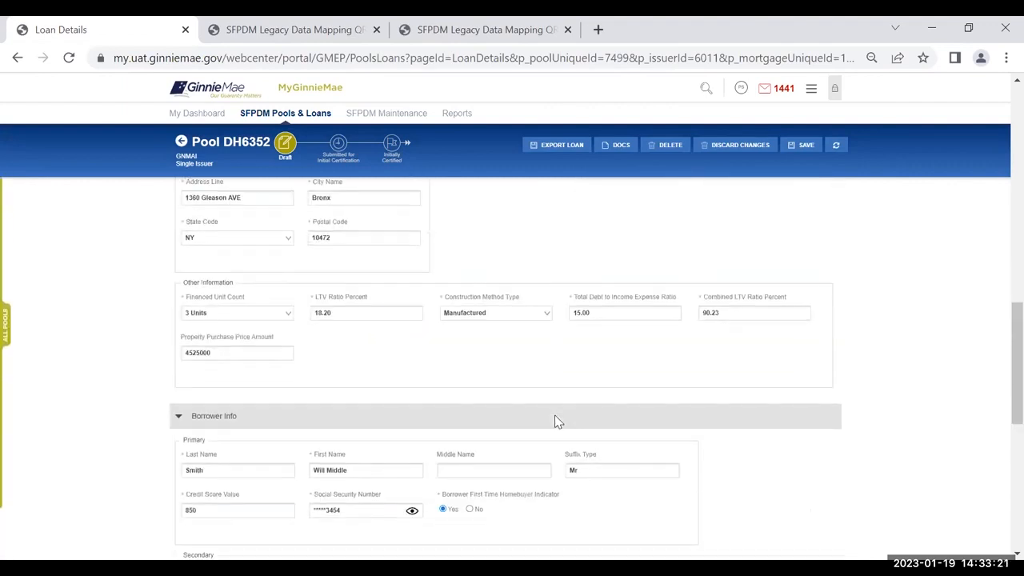
# - Check the primary borrower's Credit Score Value field for its accepted values and add a blank secondary borrower entry
pyautogui.click(218, 416)
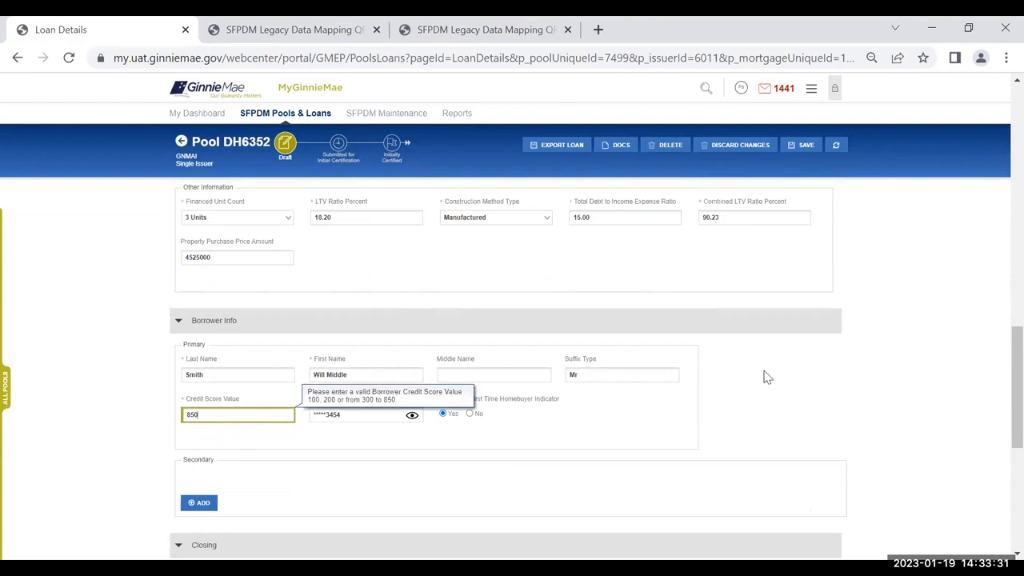
pyautogui.scroll(-1, 764, 375)
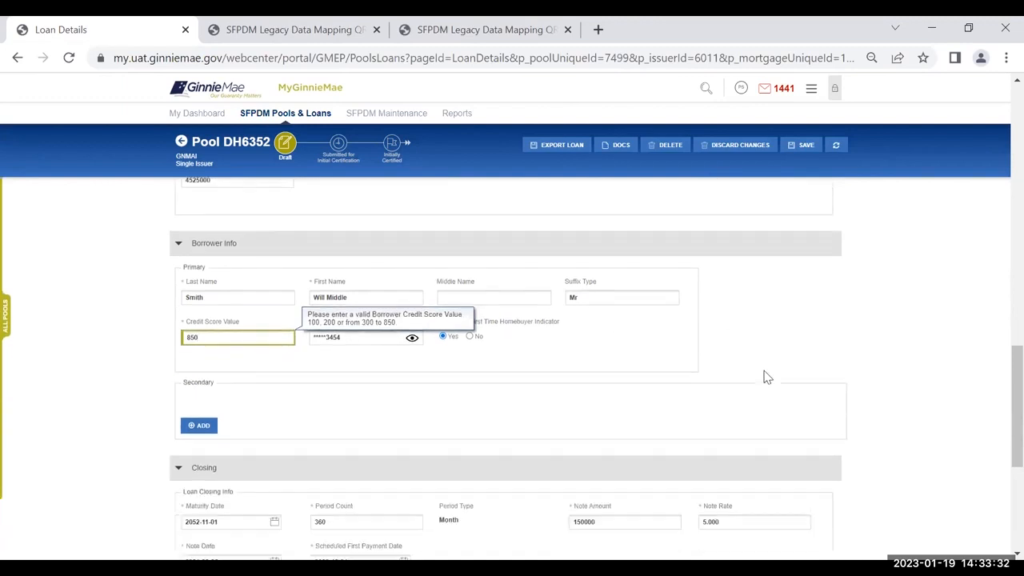
pyautogui.click(202, 424)
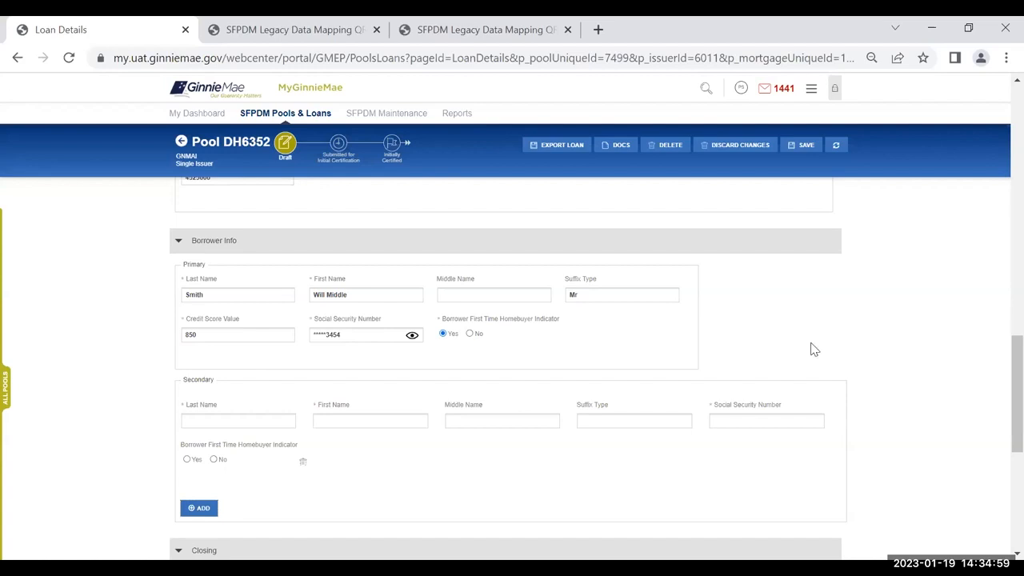
# - Review the Mortgage Modification Indicator, Other Information, Principal Curtailments and Property fields, ending at the loan's Pool Info
pyautogui.scroll(3, 814, 350)
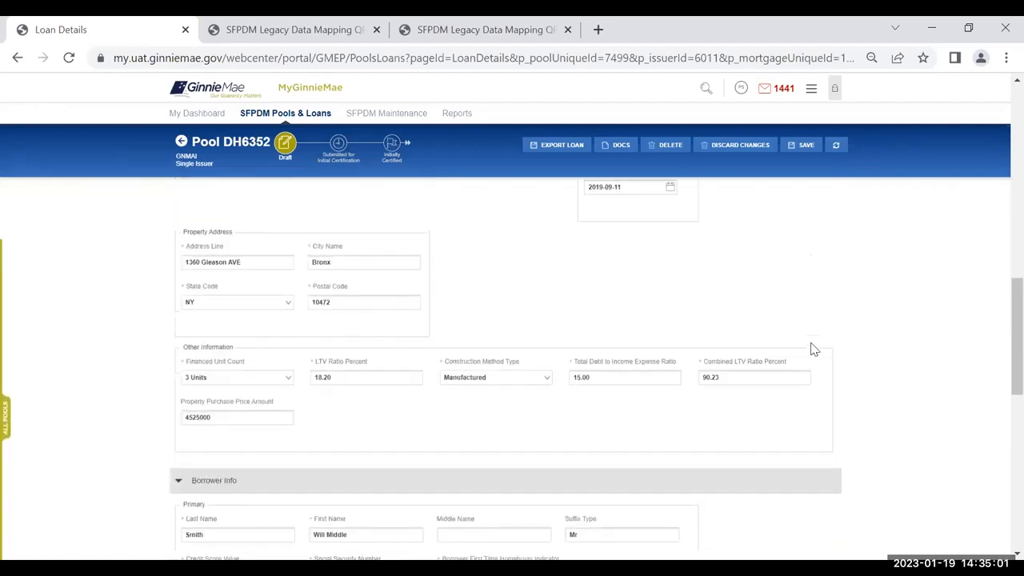
pyautogui.scroll(4, 813, 350)
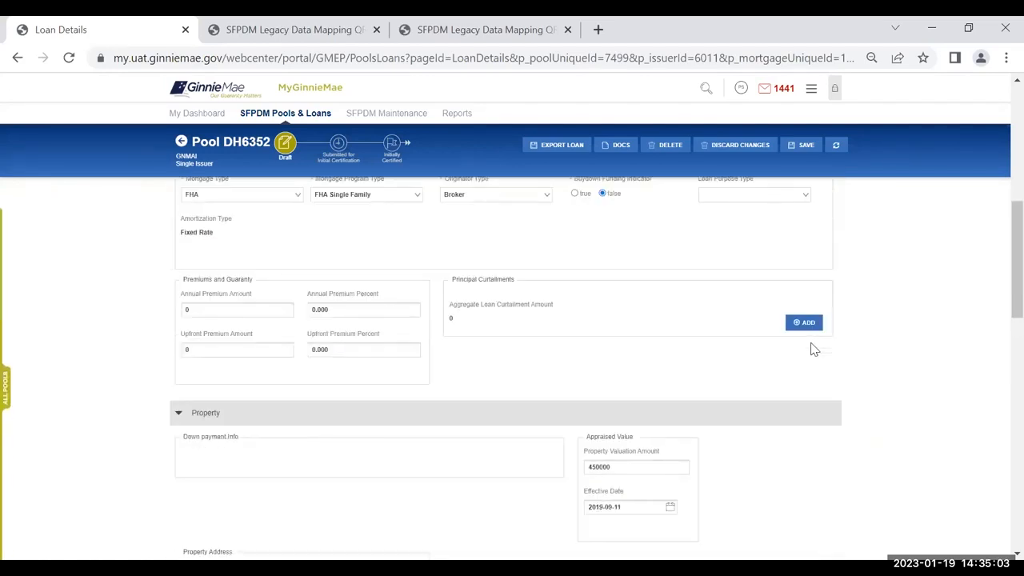
pyautogui.scroll(3, 840, 344)
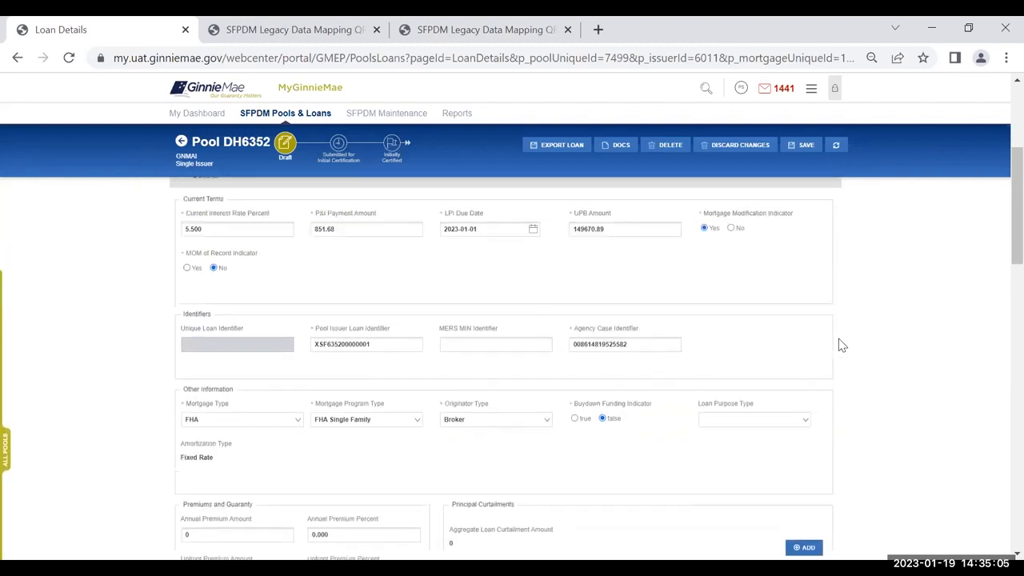
pyautogui.scroll(-6, 840, 344)
pyautogui.scroll(8, 840, 344)
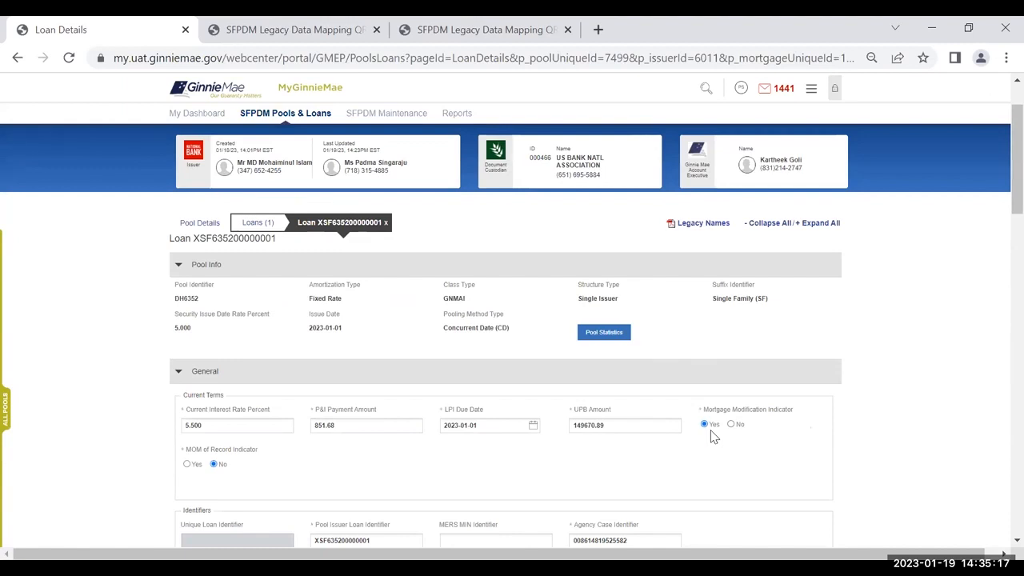
pyautogui.scroll(-8, 713, 449)
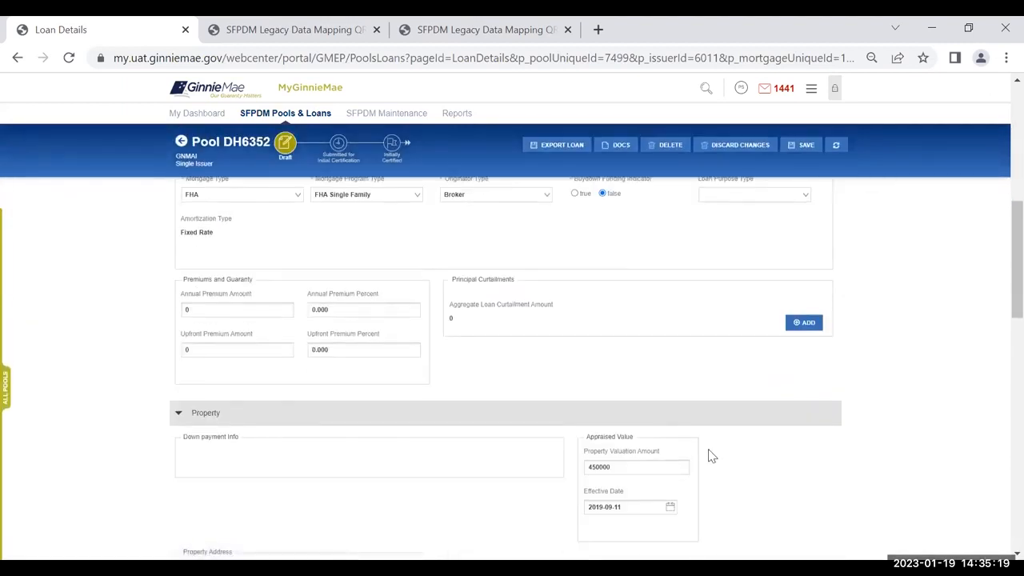
pyautogui.scroll(-1, 712, 456)
pyautogui.scroll(1, 713, 456)
pyautogui.scroll(1, 713, 456)
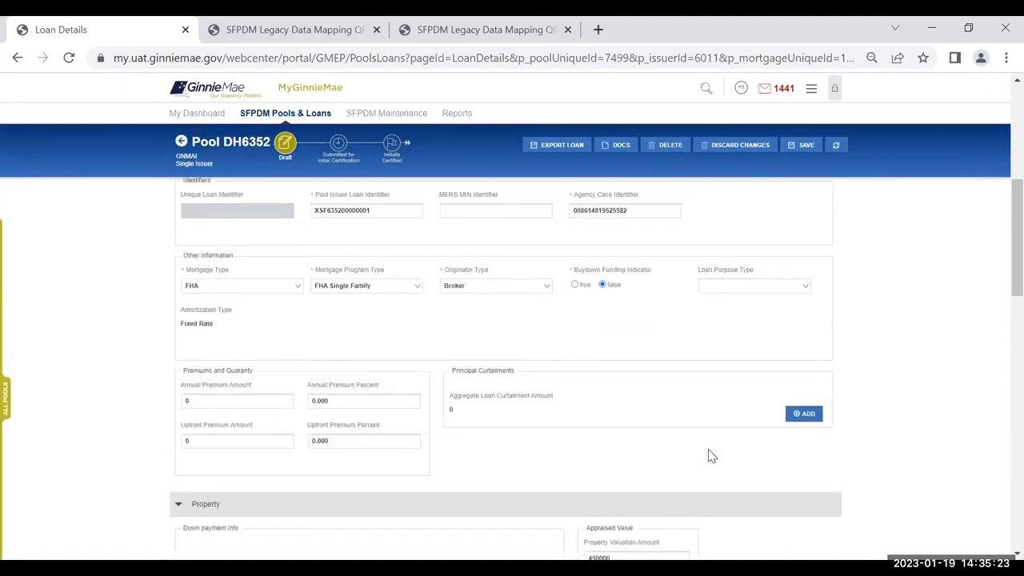
pyautogui.scroll(4, 712, 456)
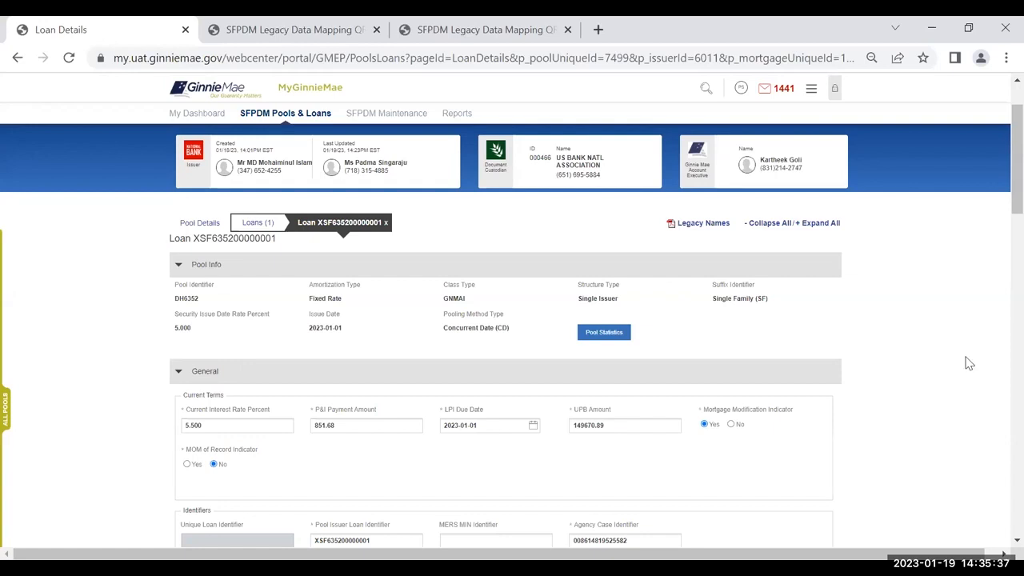
pyautogui.scroll(1, 965, 362)
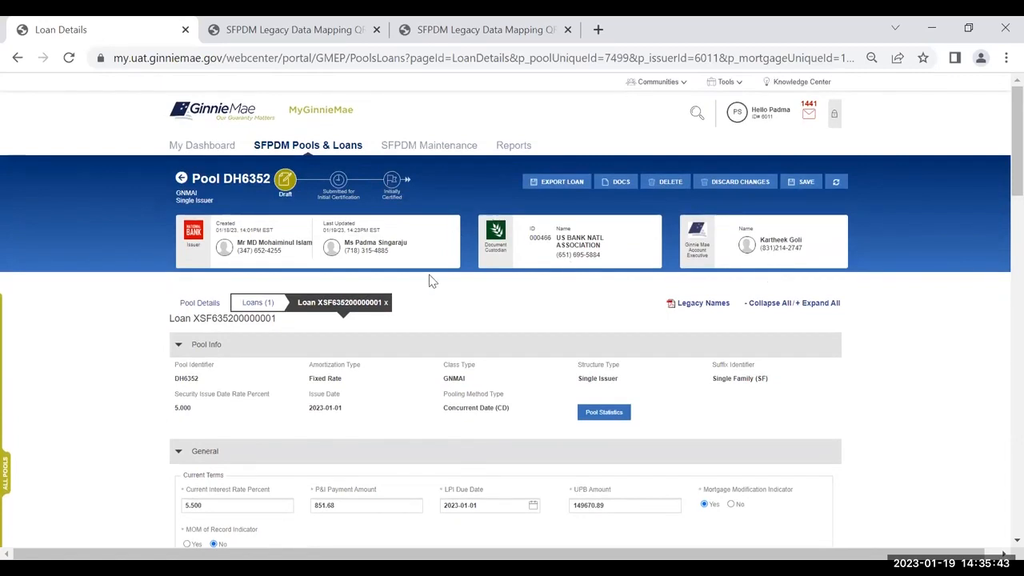
# - Try to save the loan with the blank secondary borrower entry and inspect that entry's required fields
pyautogui.click(810, 183)
pyautogui.scroll(-1, 468, 398)
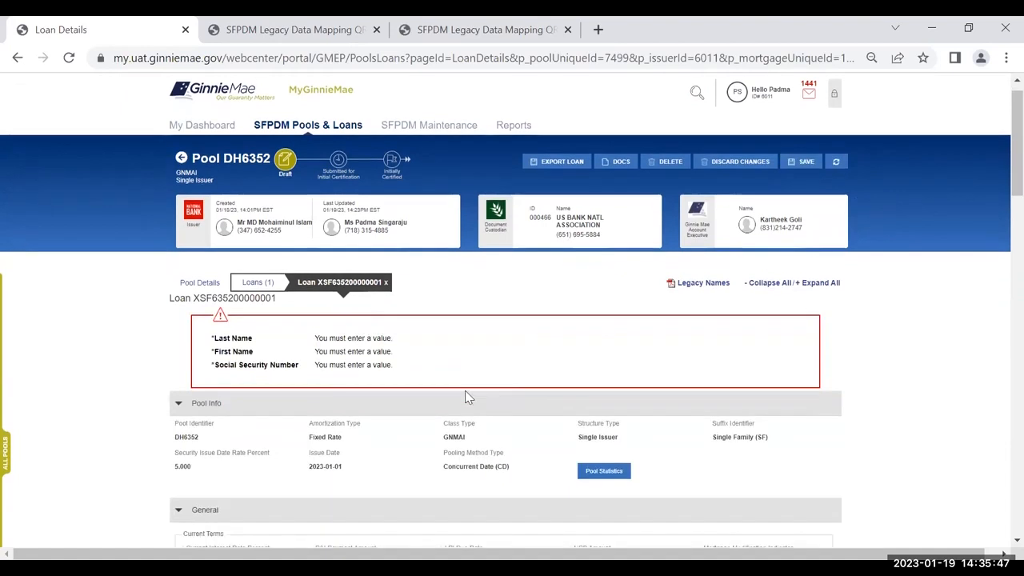
pyautogui.scroll(-10, 389, 480)
pyautogui.scroll(-6, 176, 424)
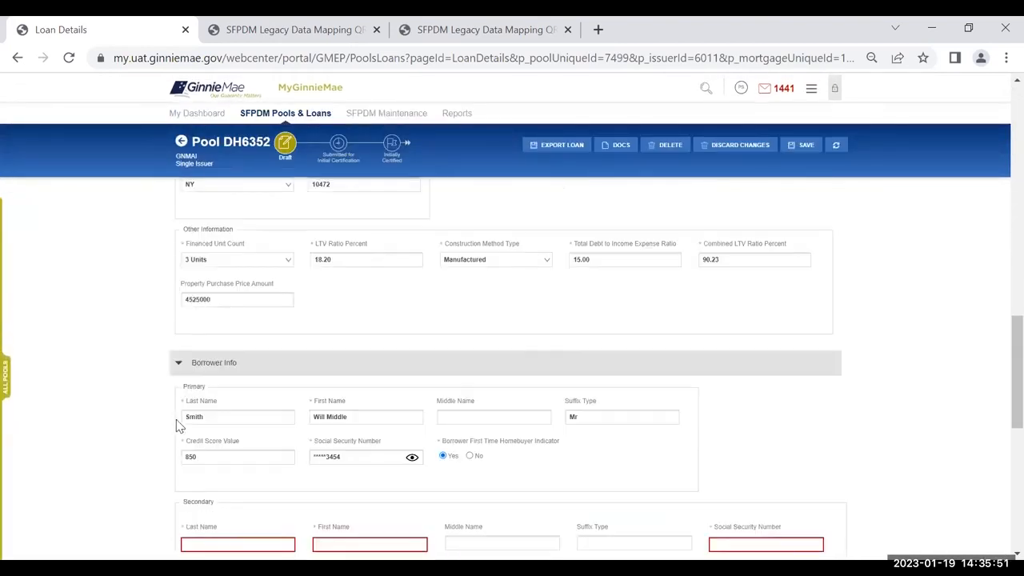
pyautogui.scroll(-2, 176, 425)
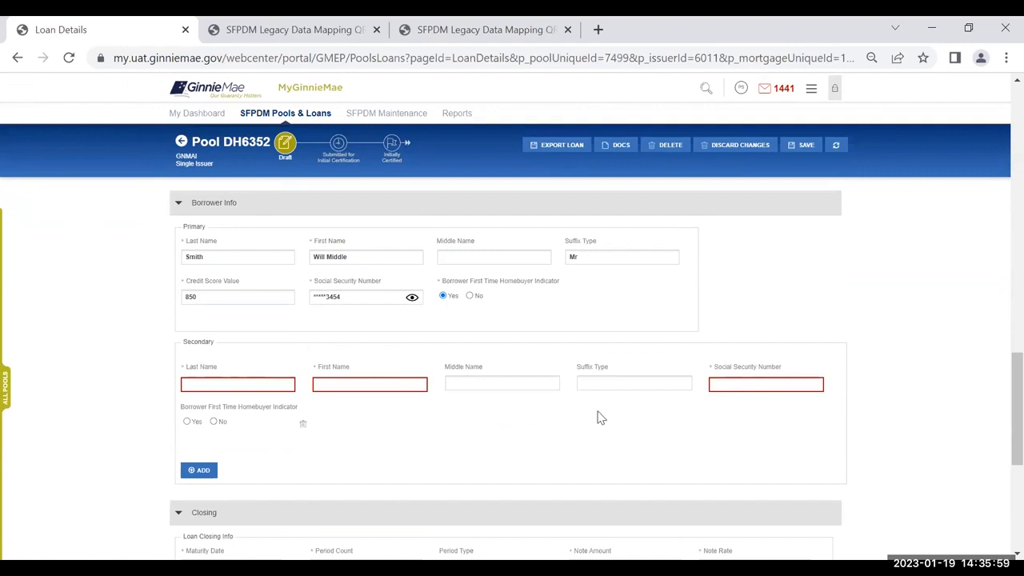
# - Delete the blank secondary borrower from Borrower Info and save the loan
pyautogui.click(303, 426)
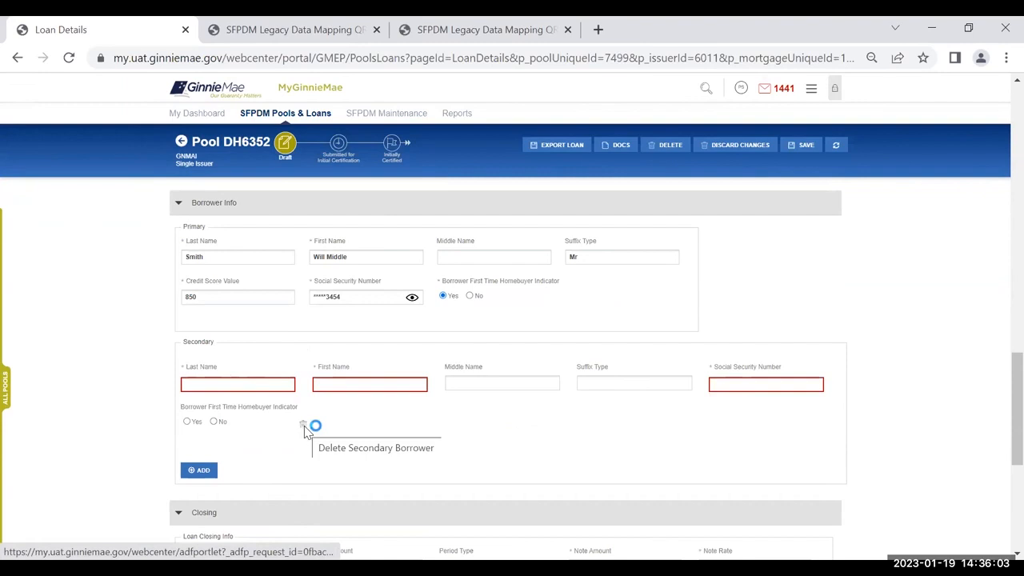
pyautogui.scroll(15, 432, 430)
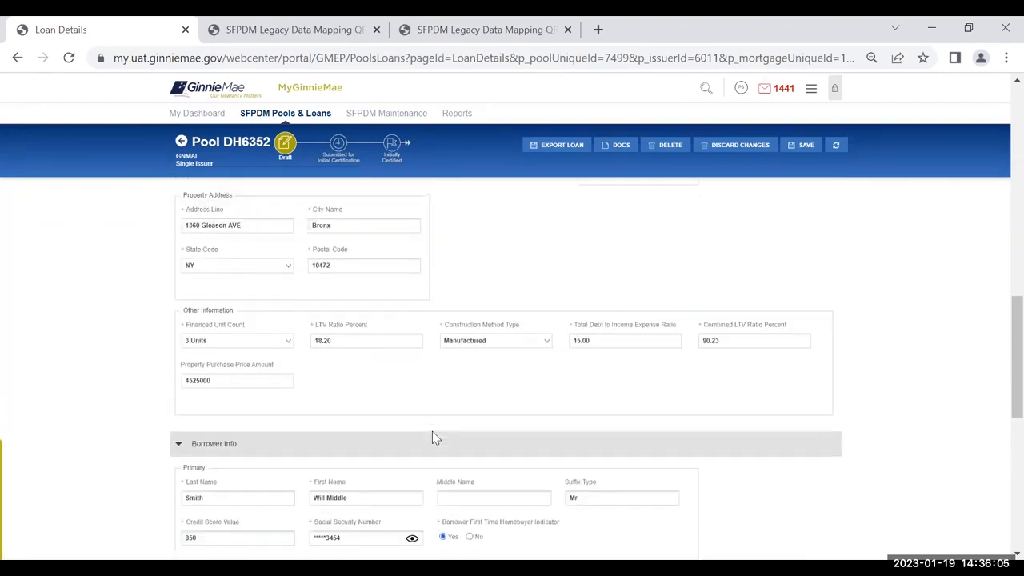
pyautogui.click(805, 146)
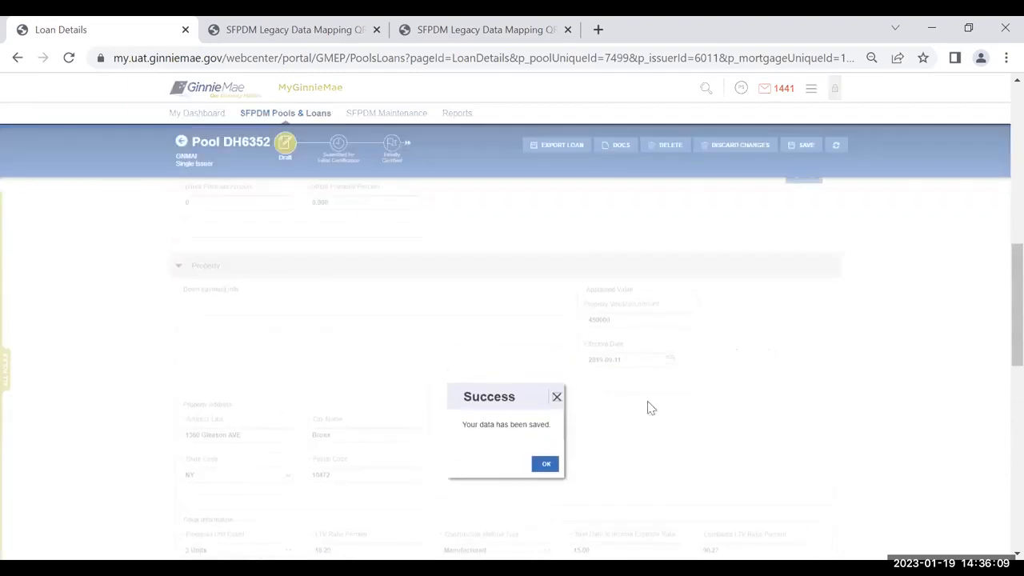
pyautogui.click(553, 472)
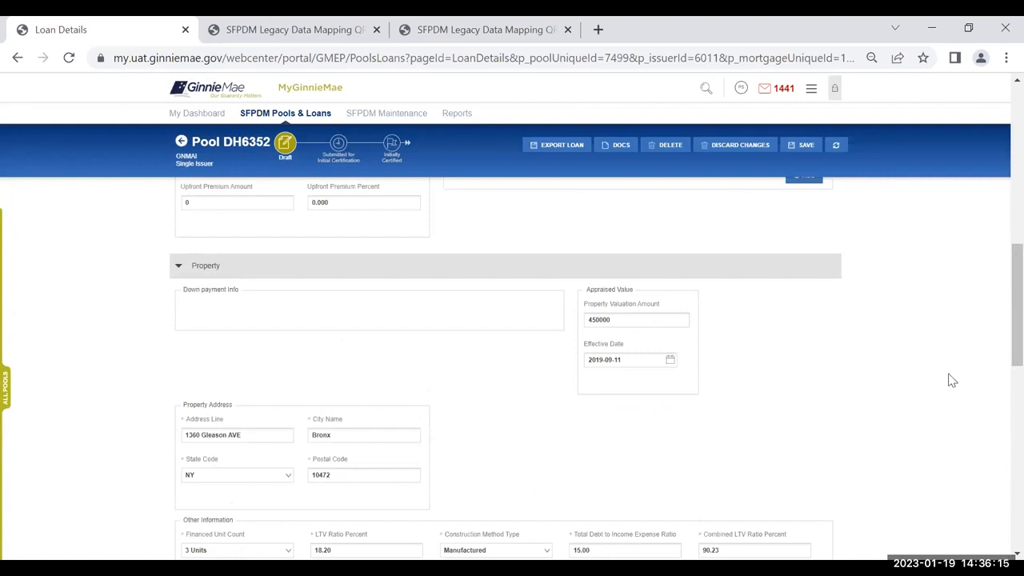
# - Return to the pool's list of loans and view the manual entry and XML import options for adding a loan
pyautogui.scroll(5, 952, 381)
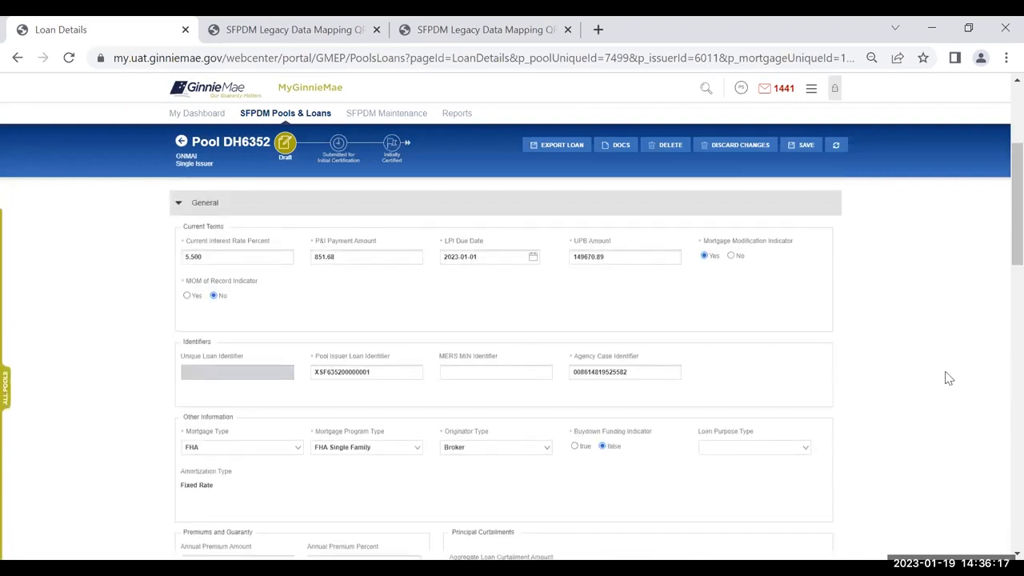
pyautogui.scroll(3, 928, 355)
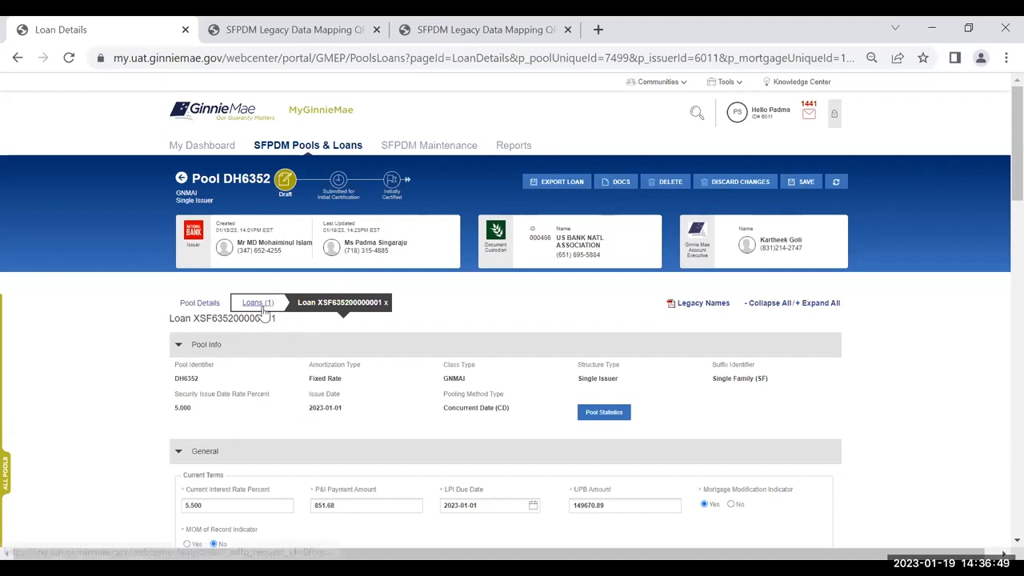
pyautogui.click(263, 309)
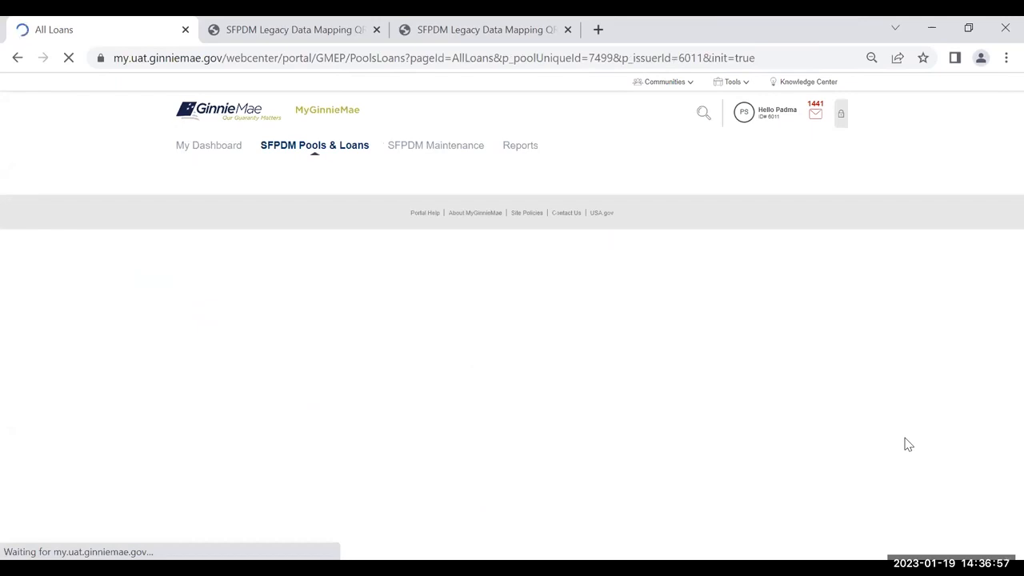
pyautogui.scroll(-1, 908, 444)
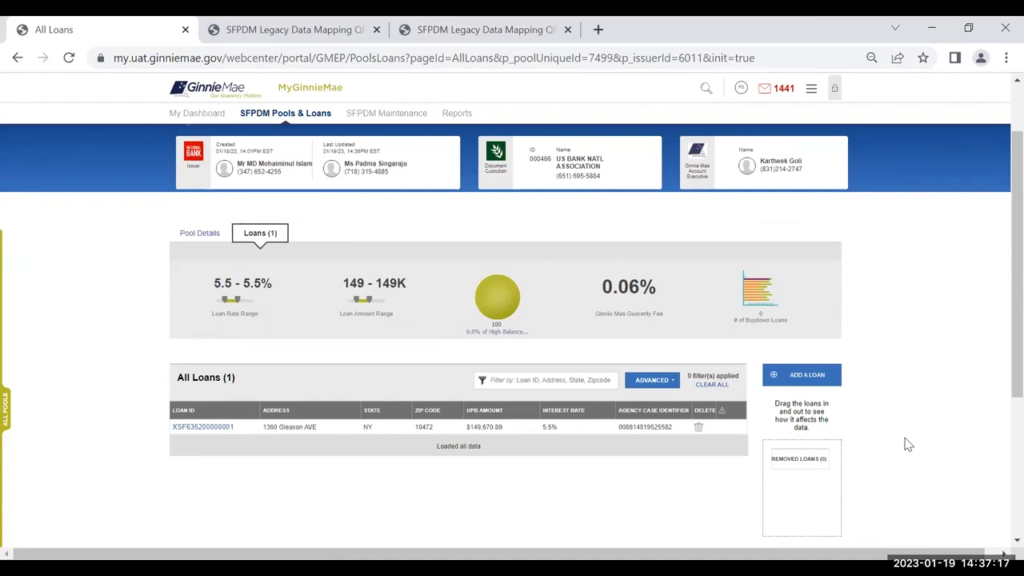
pyautogui.click(822, 381)
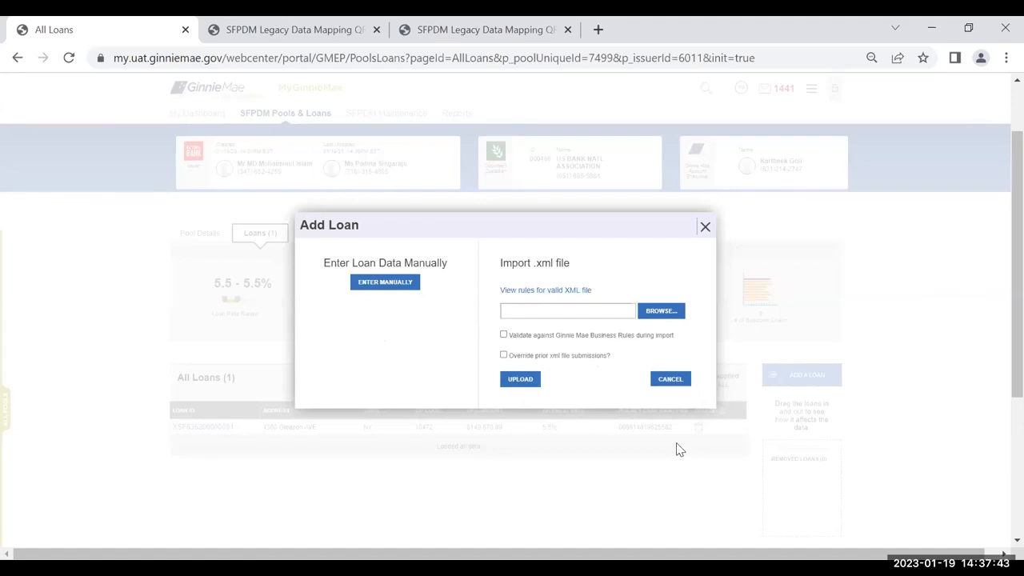
pyautogui.click(704, 228)
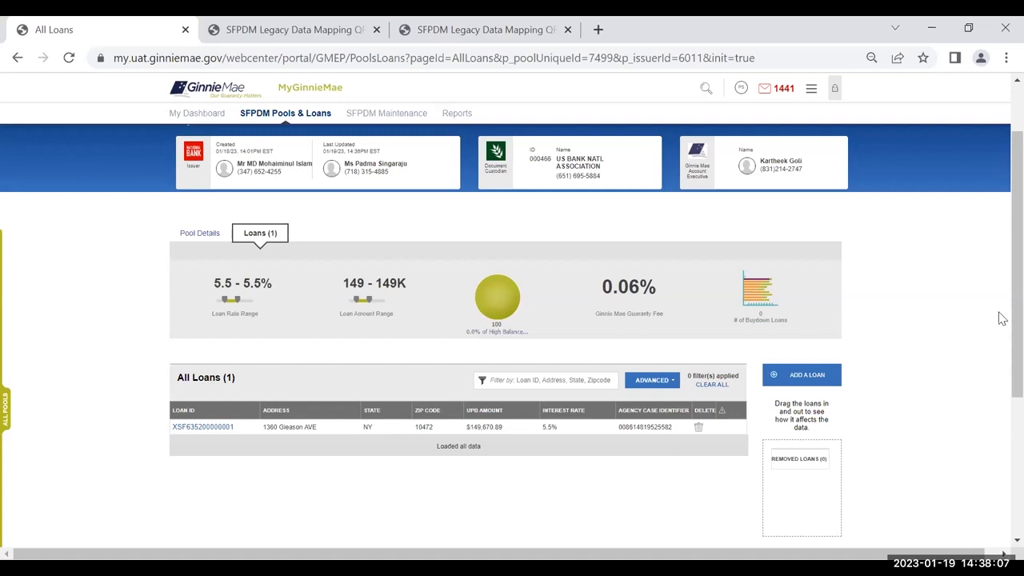
# - Return to the pool's details and validate the pool against the business rules
pyautogui.scroll(2, 925, 293)
pyautogui.click(202, 315)
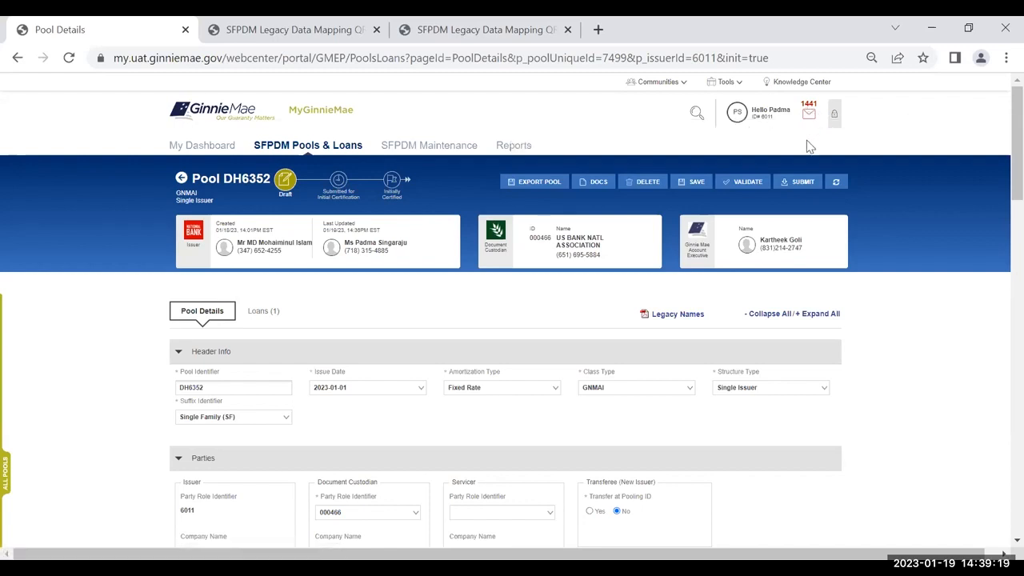
pyautogui.click(746, 186)
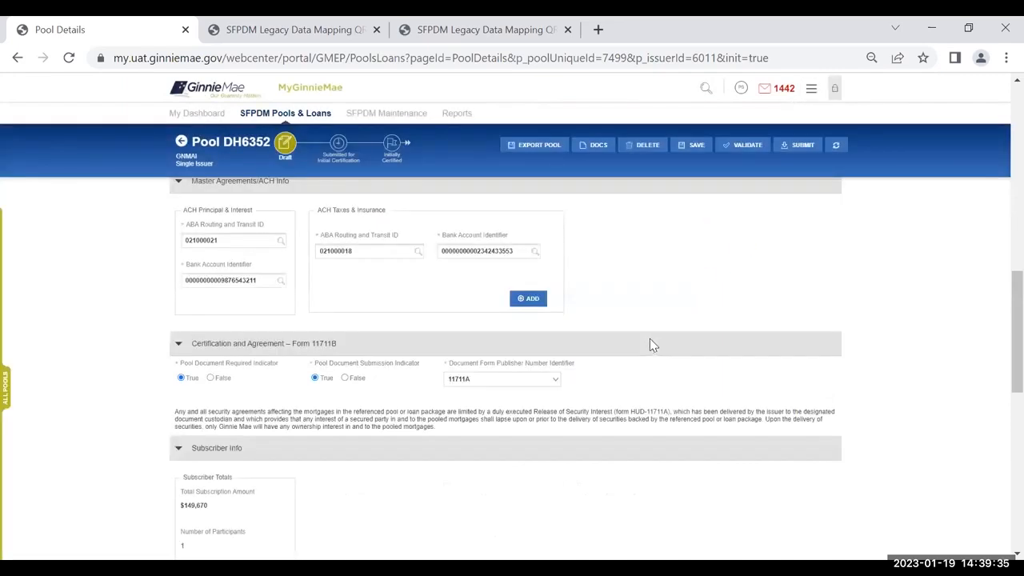
# - Read the latest business rule validation notification for the pool and follow its link to the pool's details
pyautogui.click(766, 92)
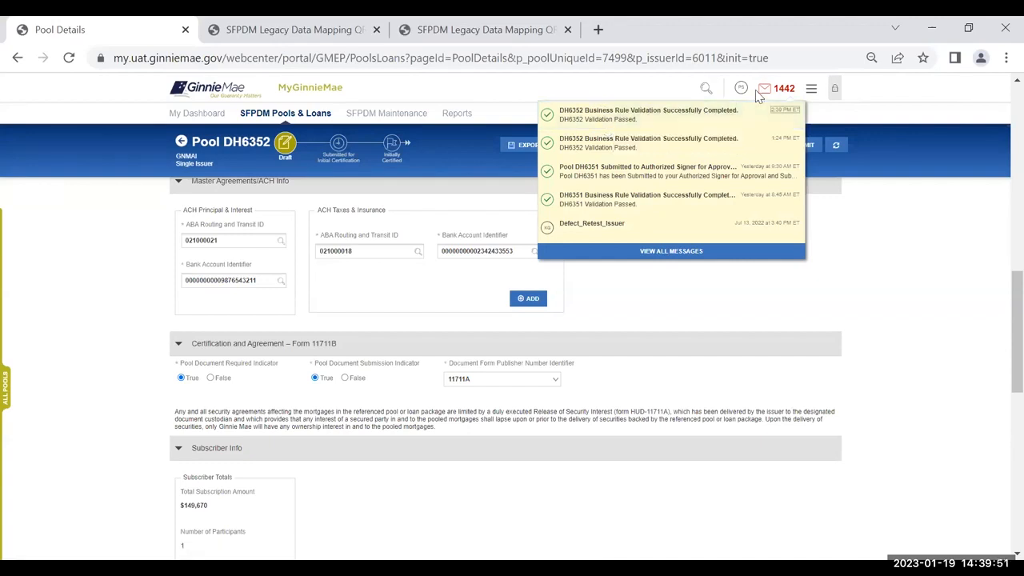
pyautogui.click(672, 122)
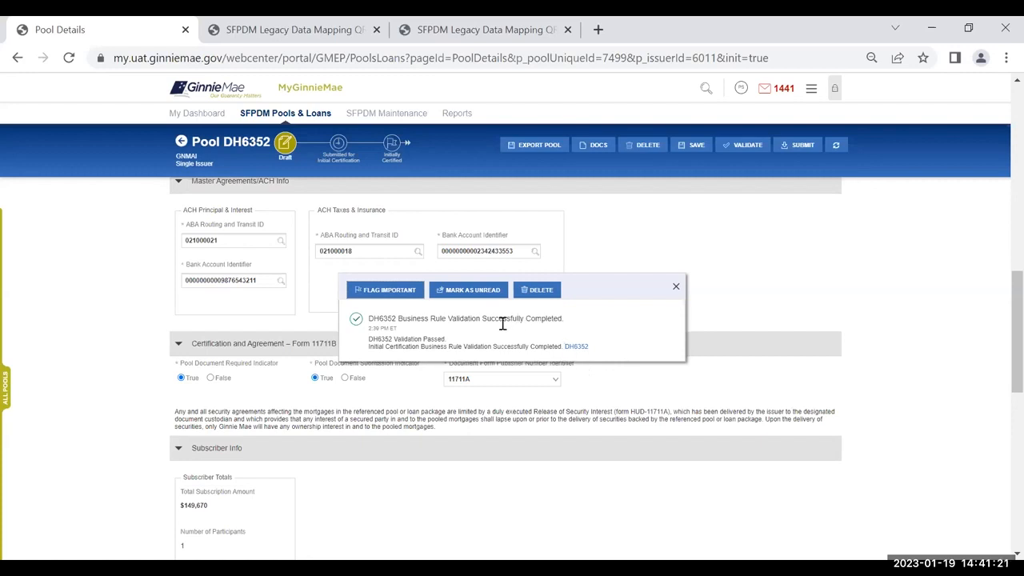
pyautogui.click(576, 347)
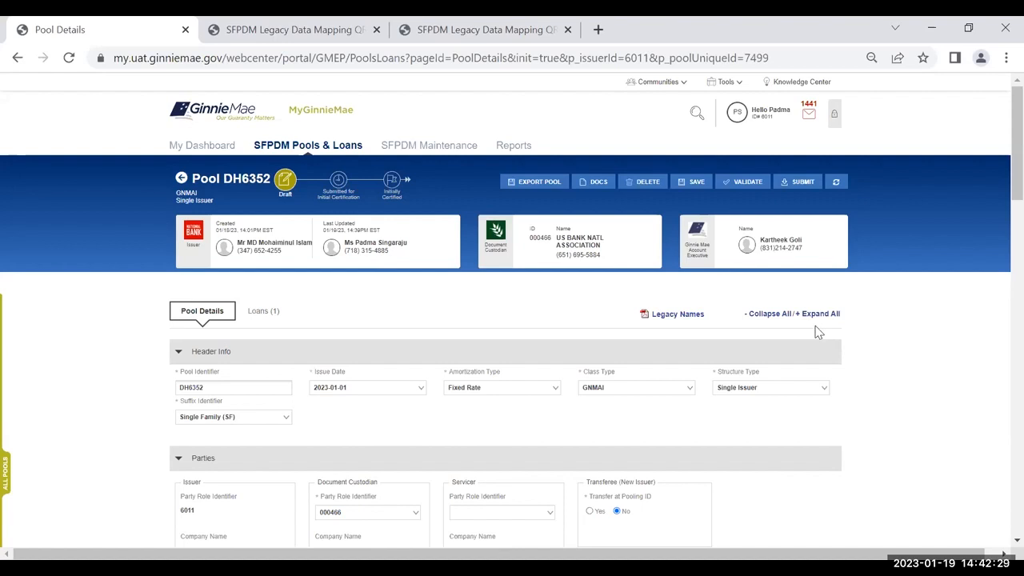
# - Collapse all sections of the pool's details, try Header Info on its own, and expand all sections again
pyautogui.click(752, 316)
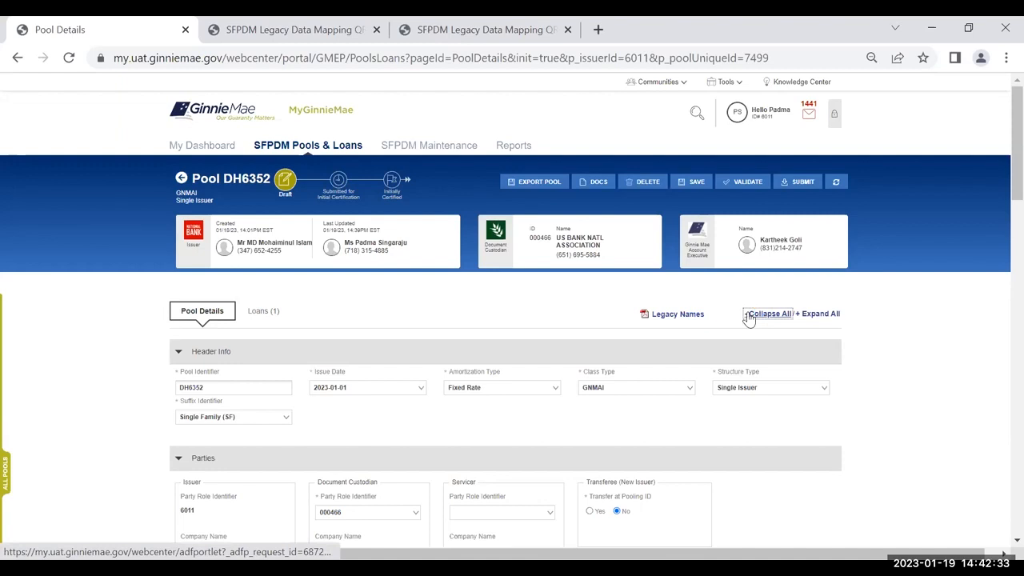
pyautogui.scroll(-1, 969, 424)
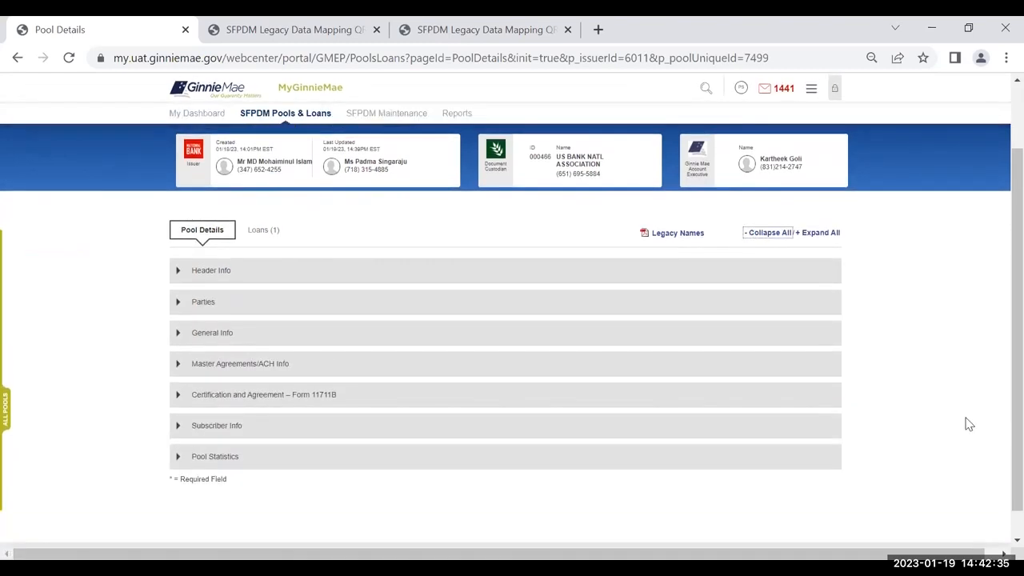
pyautogui.click(178, 271)
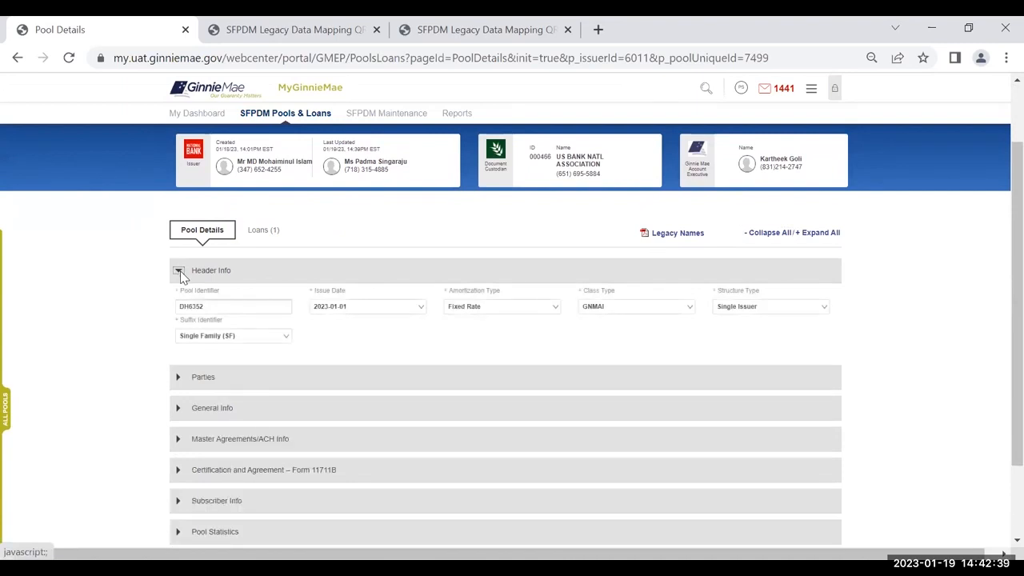
pyautogui.click(180, 271)
pyautogui.click(815, 233)
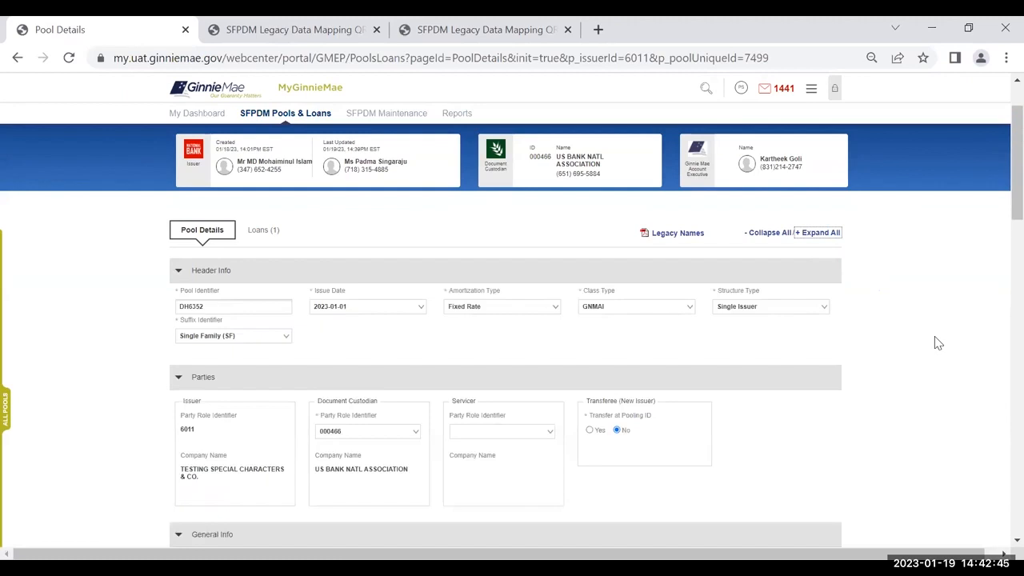
pyautogui.scroll(1, 938, 344)
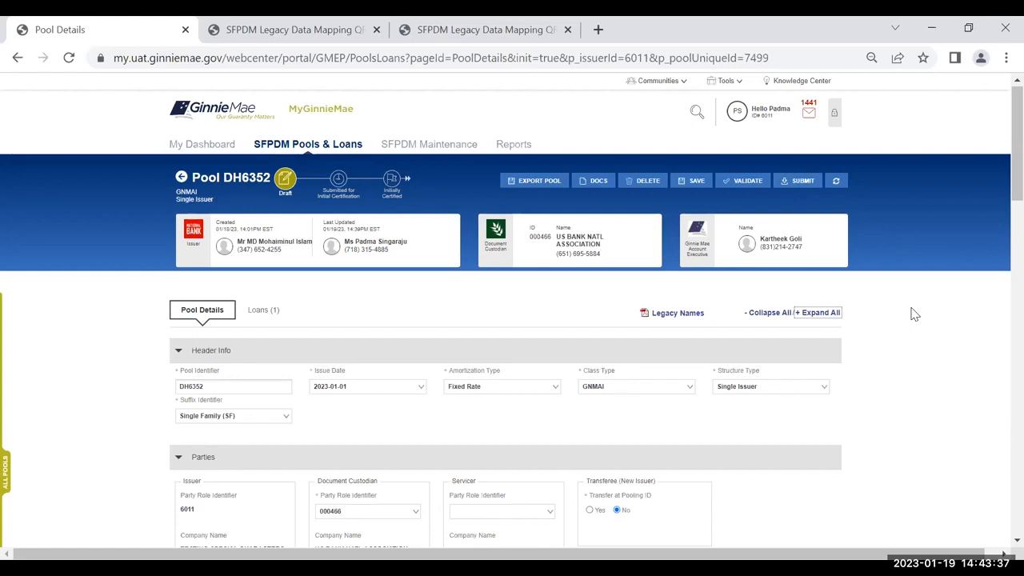
pyautogui.scroll(-1, 914, 314)
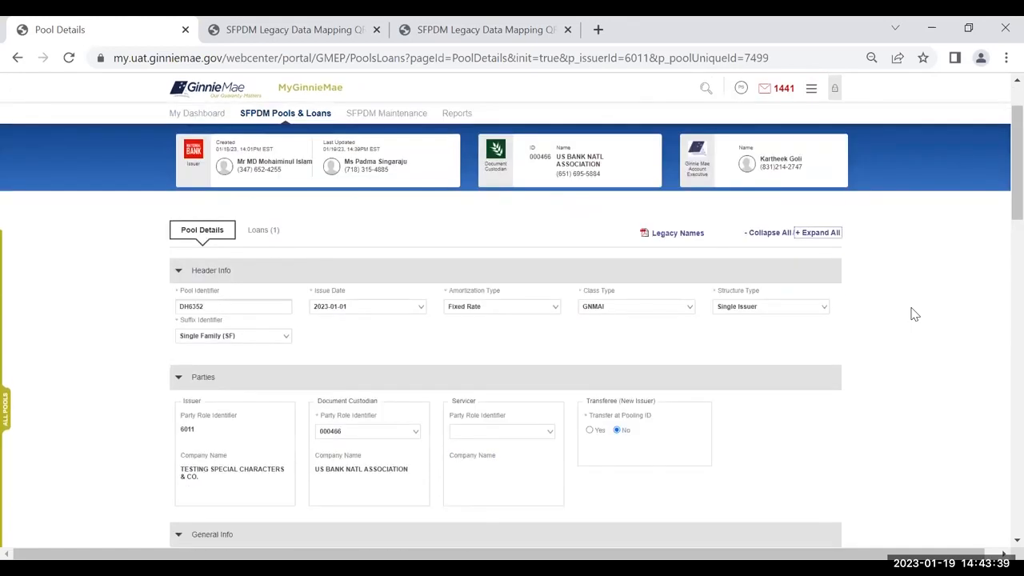
# - Submit pool DH6352 for initial certification, agreeing to the electronic signature terms, and check its status at the head of the pool's details
pyautogui.scroll(1, 915, 314)
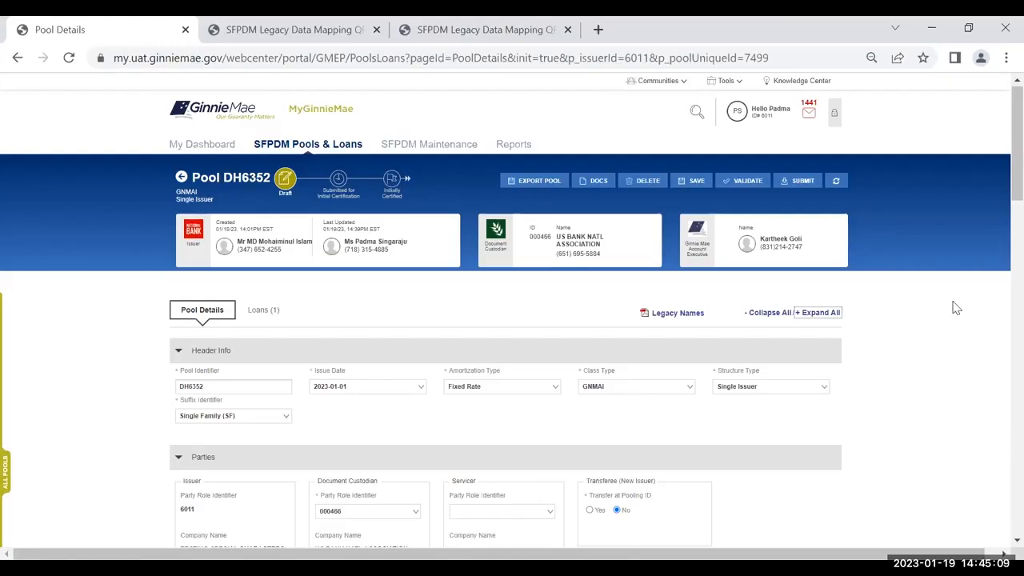
pyautogui.click(803, 182)
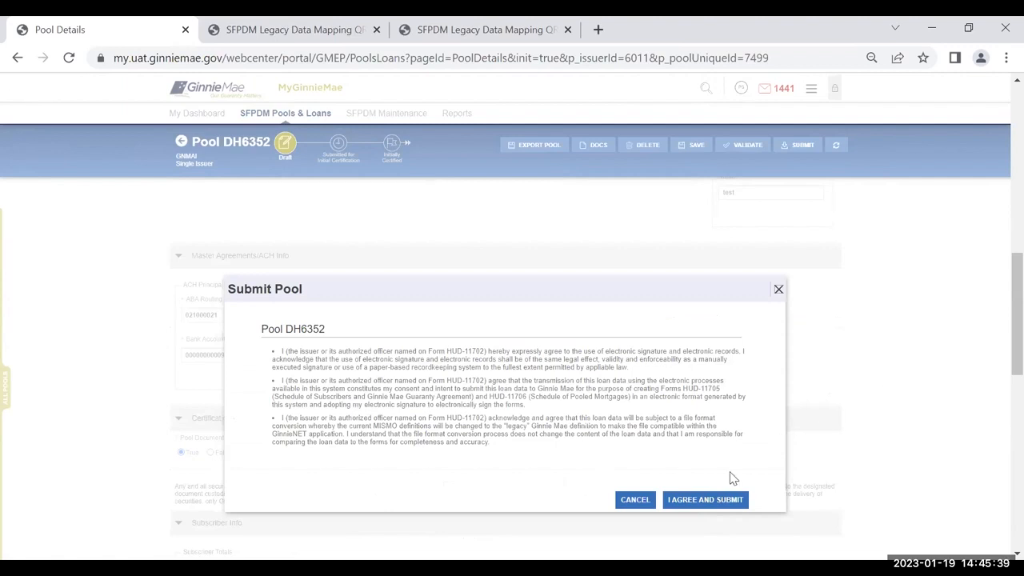
pyautogui.click(715, 505)
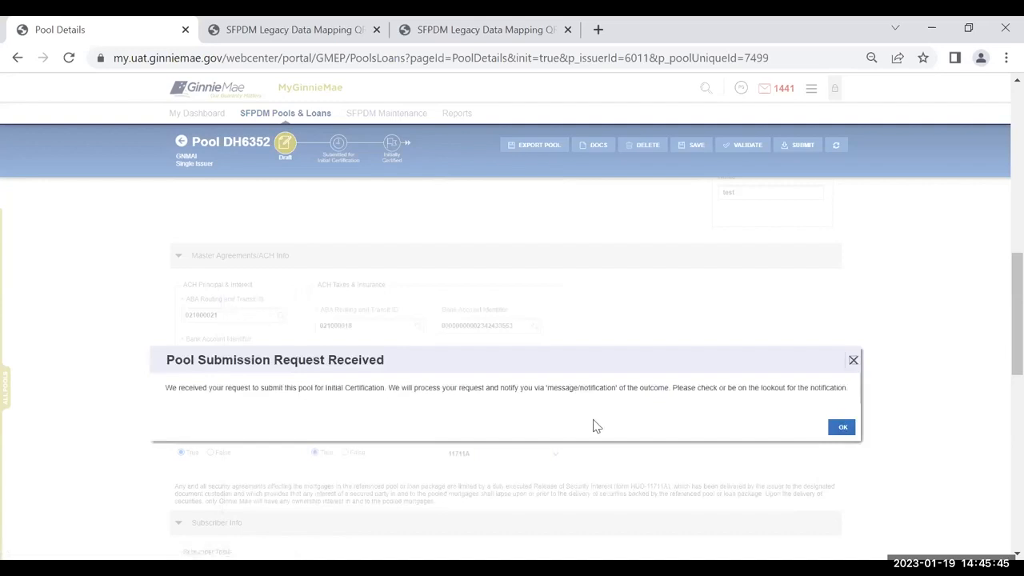
pyautogui.click(842, 429)
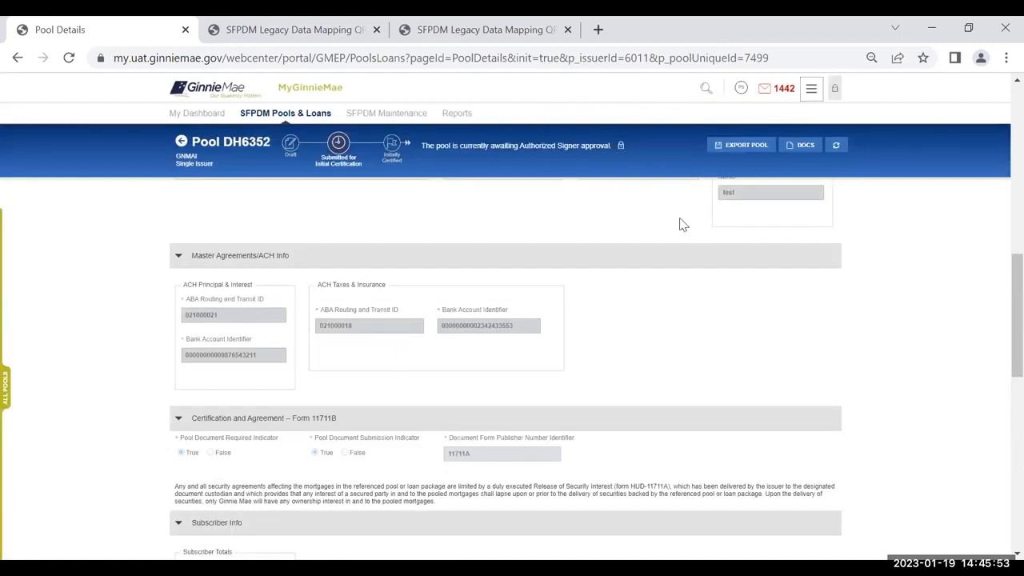
pyautogui.scroll(5, 697, 320)
pyautogui.scroll(4, 697, 320)
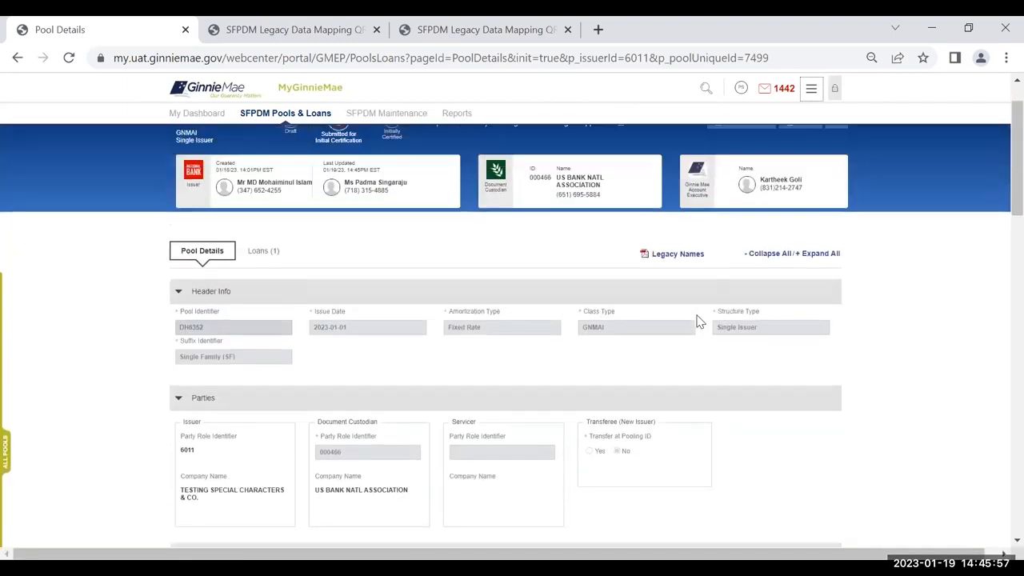
pyautogui.scroll(2, 697, 320)
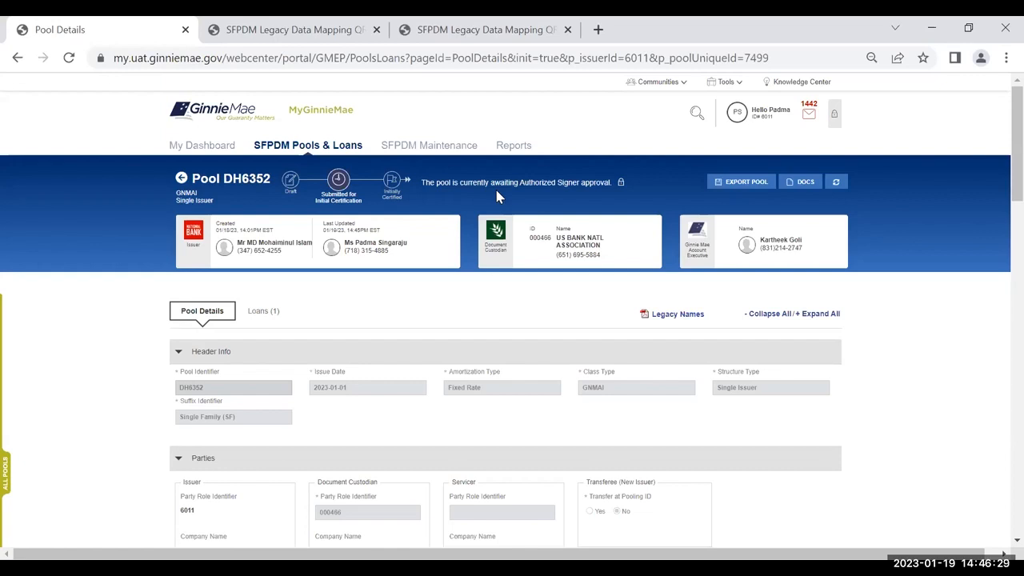
# - Filter the SFPDM pool list to pools submitted for initial certification that match 6352
pyautogui.click(302, 147)
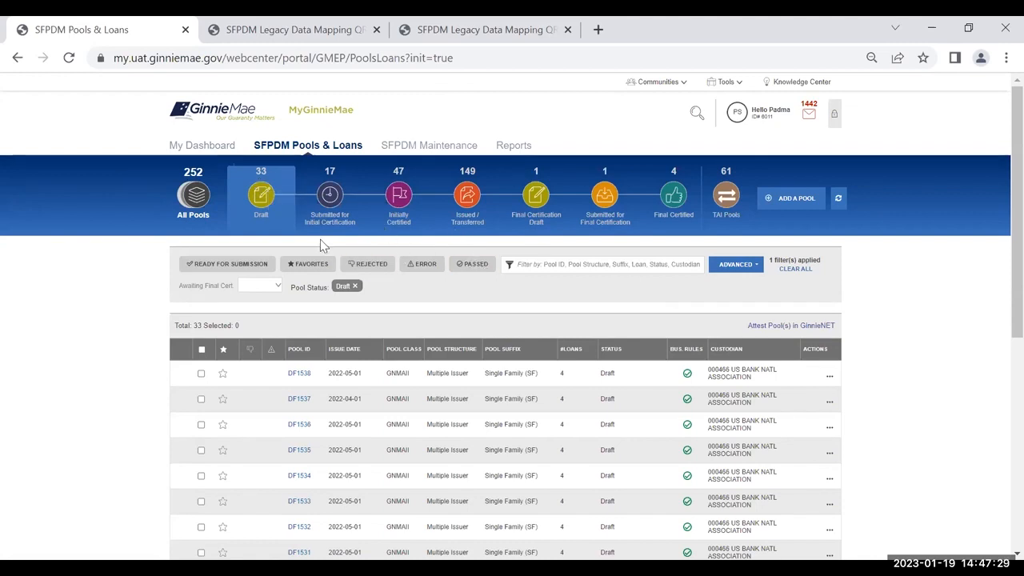
pyautogui.click(335, 200)
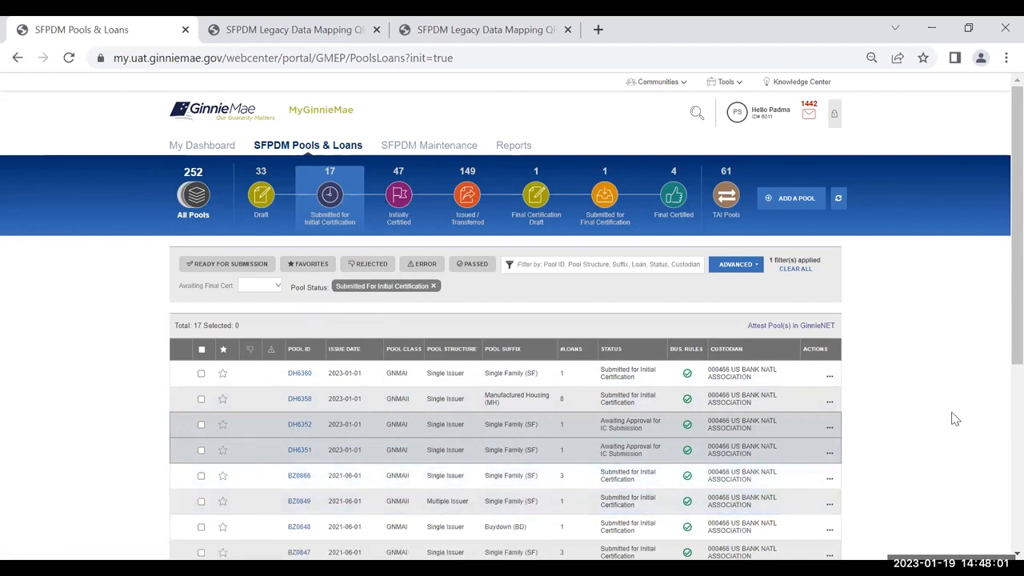
pyautogui.click(544, 262)
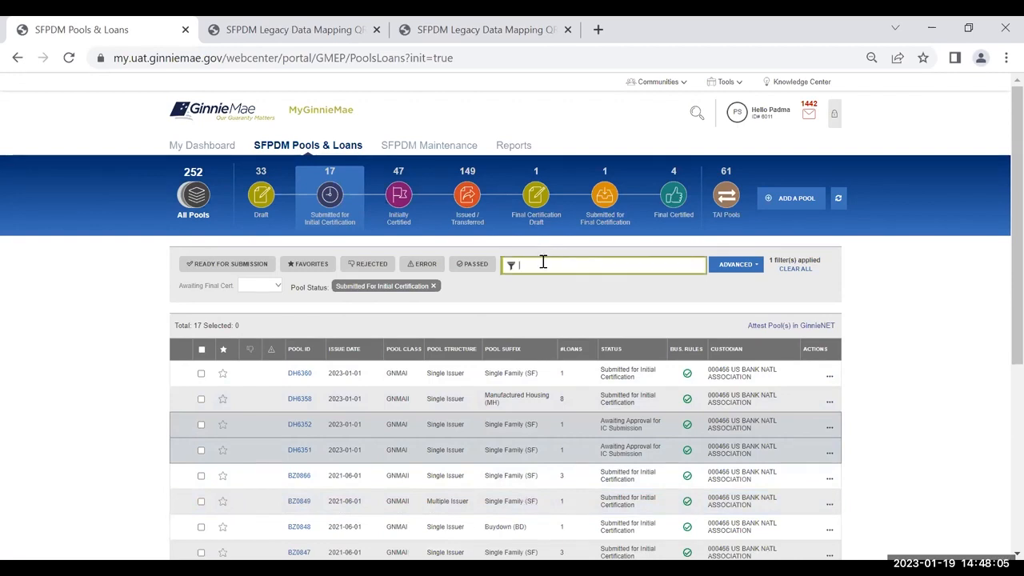
pyautogui.write('6352')
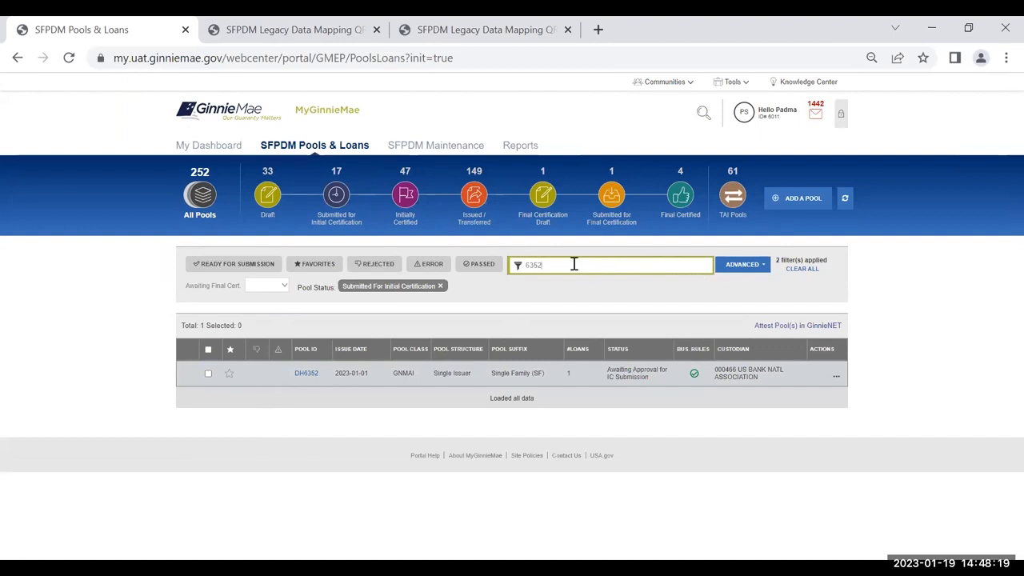
# - Look through the advanced filter criteria and the Issue Date choices for the pool list without applying any
pyautogui.click(764, 264)
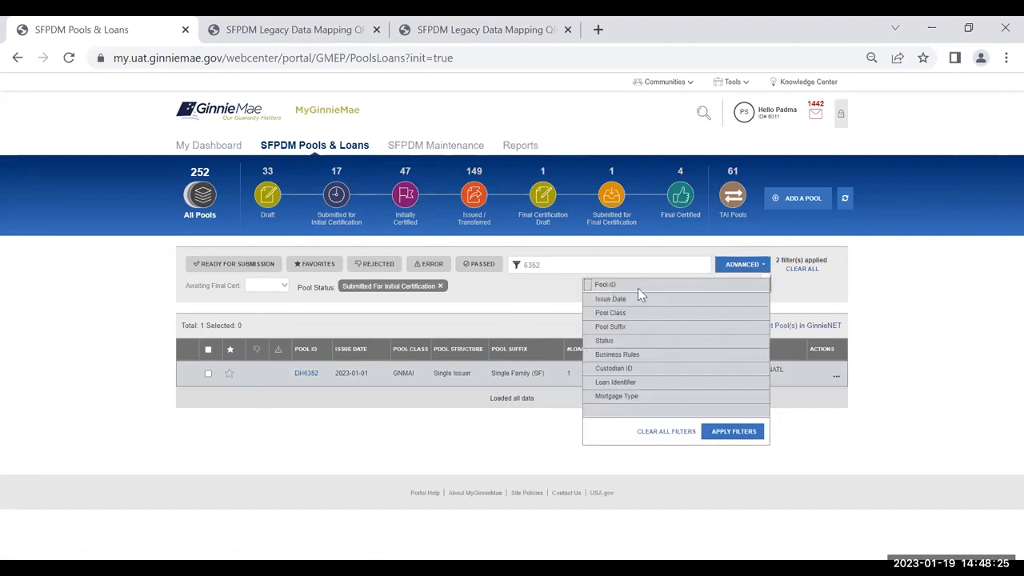
pyautogui.click(613, 300)
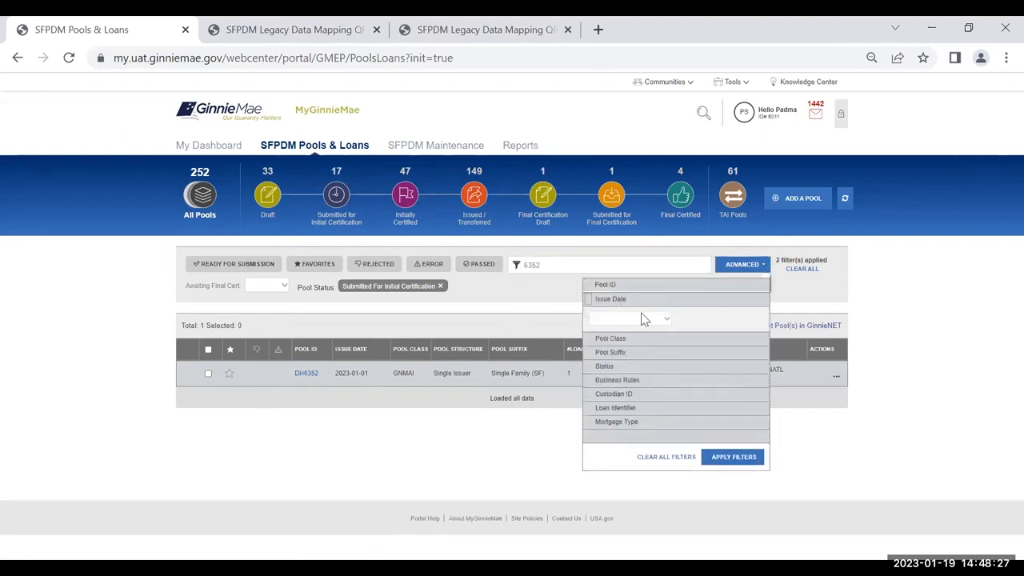
pyautogui.click(671, 320)
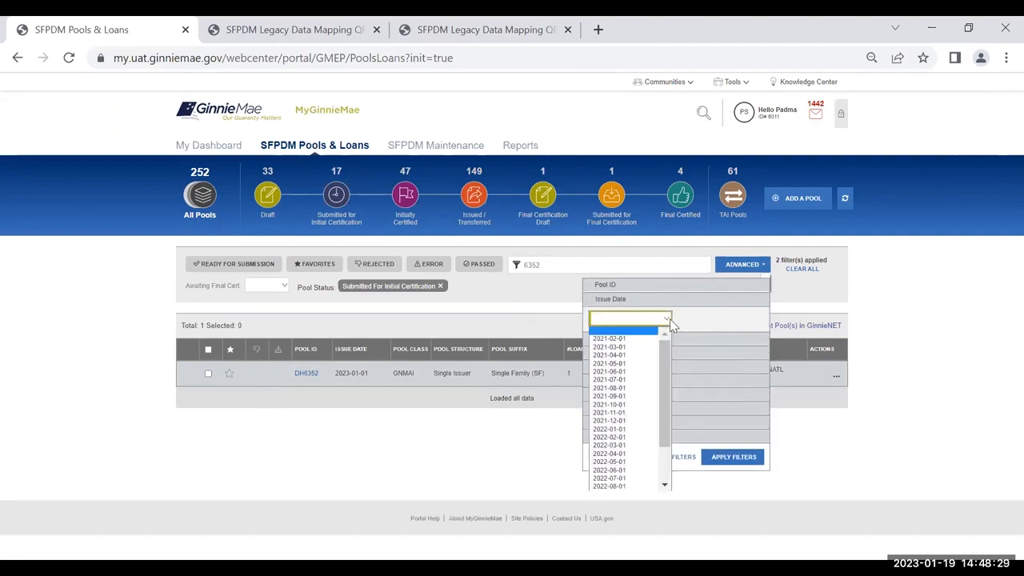
pyautogui.click(671, 320)
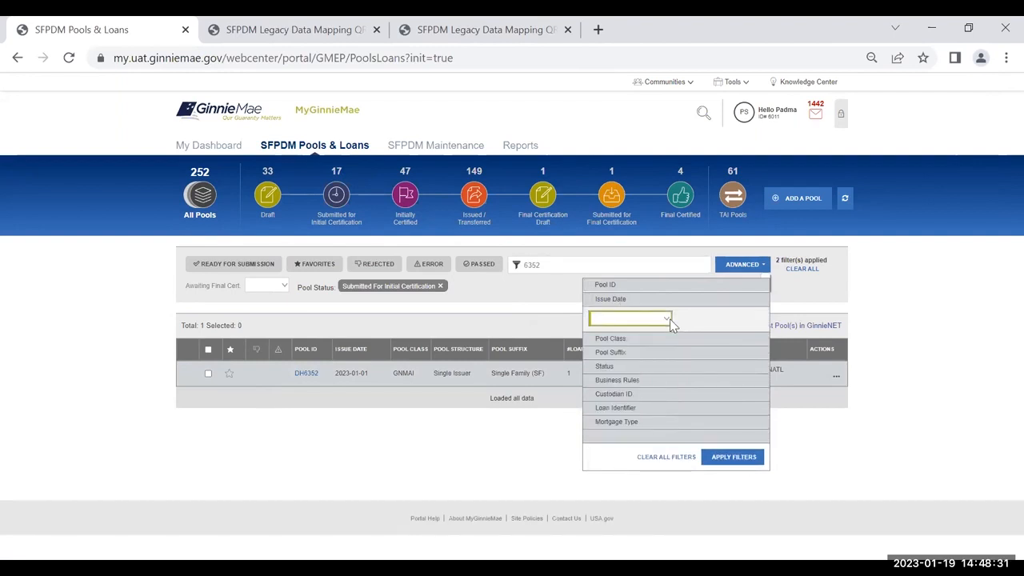
pyautogui.click(910, 456)
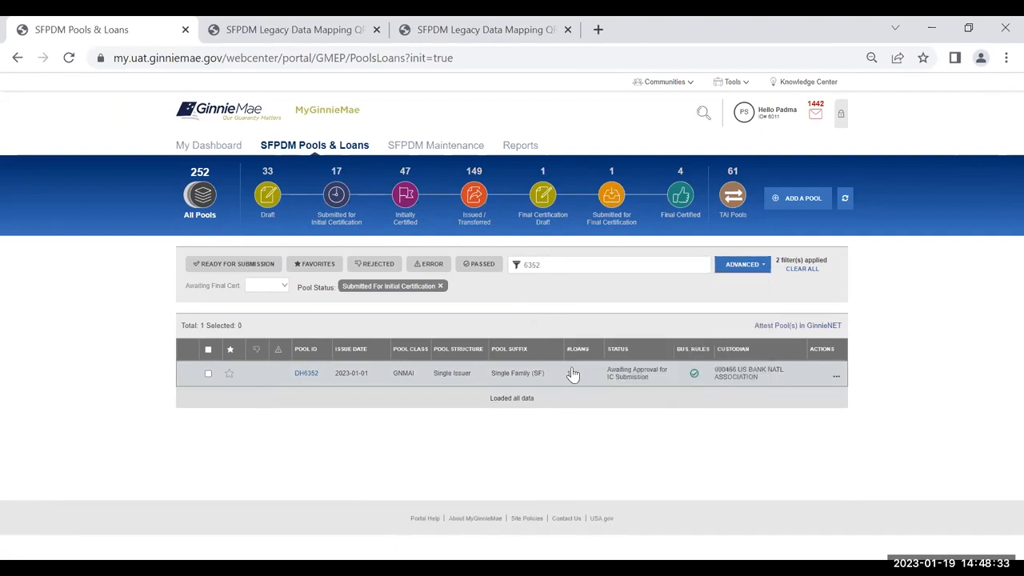
pyautogui.click(238, 271)
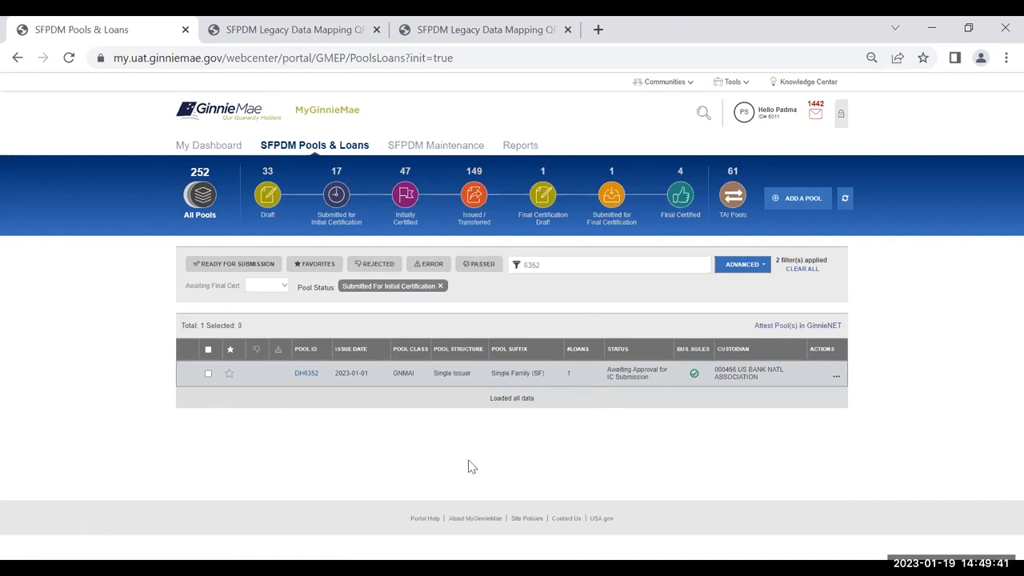
# - Compare the available actions in the details of submitted pools DH6352 and DH6360, returning to the pool list after each
pyautogui.click(304, 377)
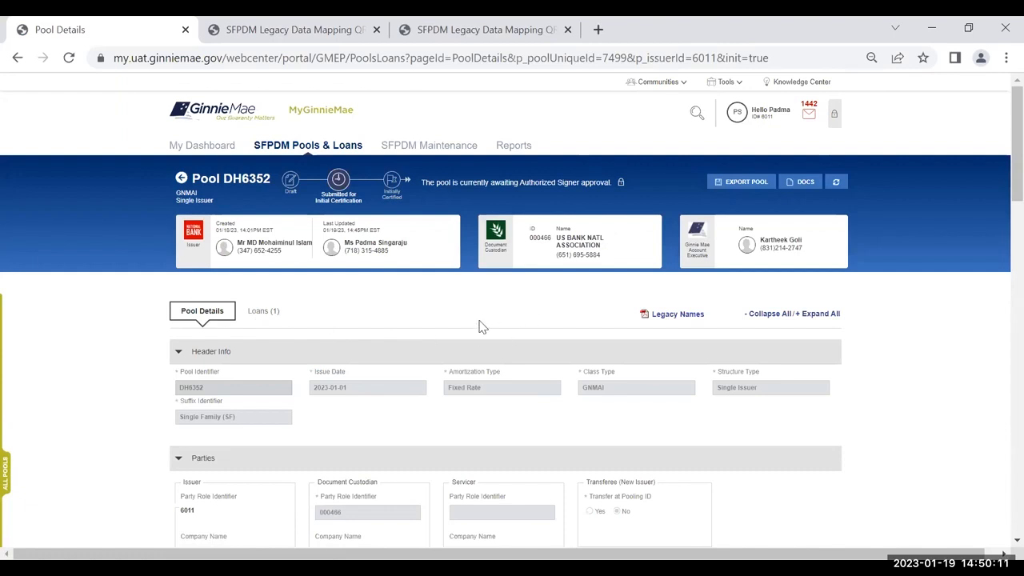
pyautogui.click(181, 180)
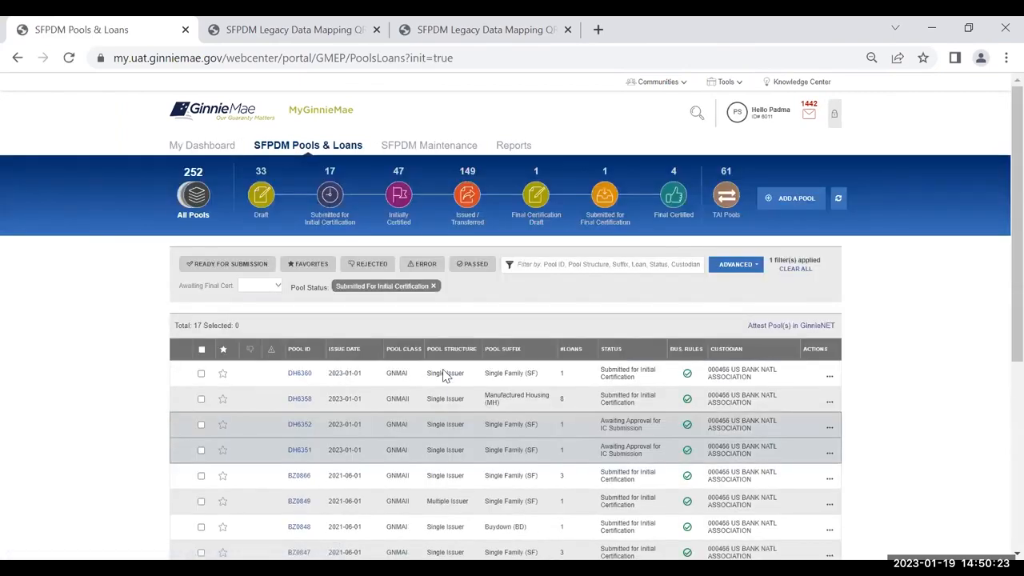
pyautogui.click(308, 380)
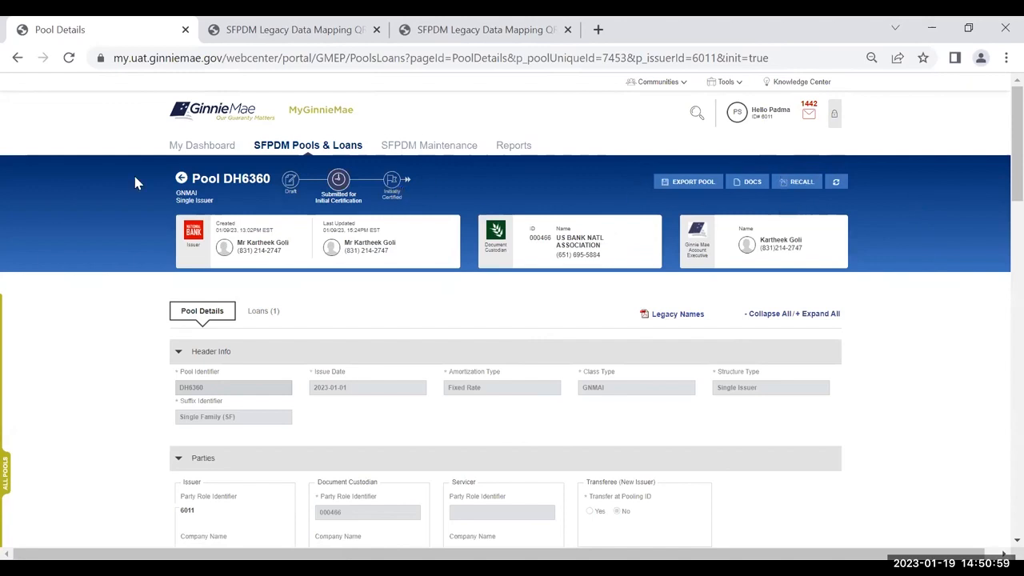
pyautogui.click(182, 180)
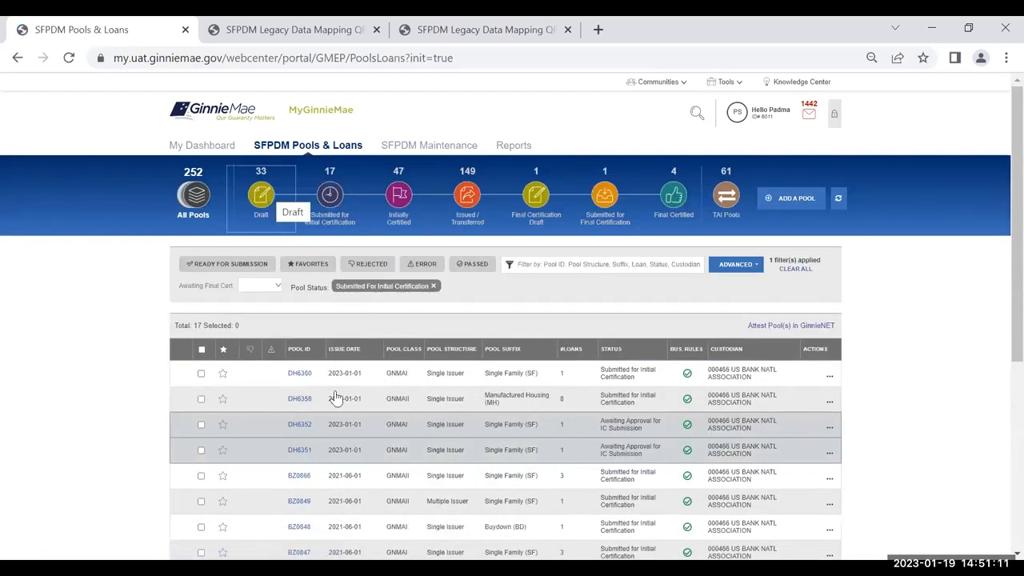
# - Open draft pool DF1538 from the Draft list, then download its form 11705 and view the PDF
pyautogui.click(302, 374)
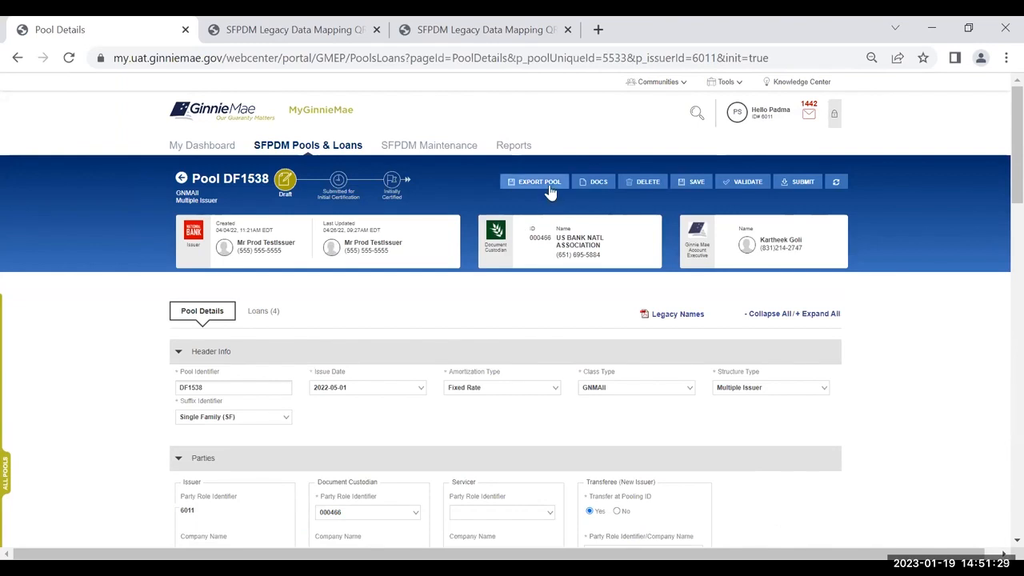
pyautogui.click(600, 185)
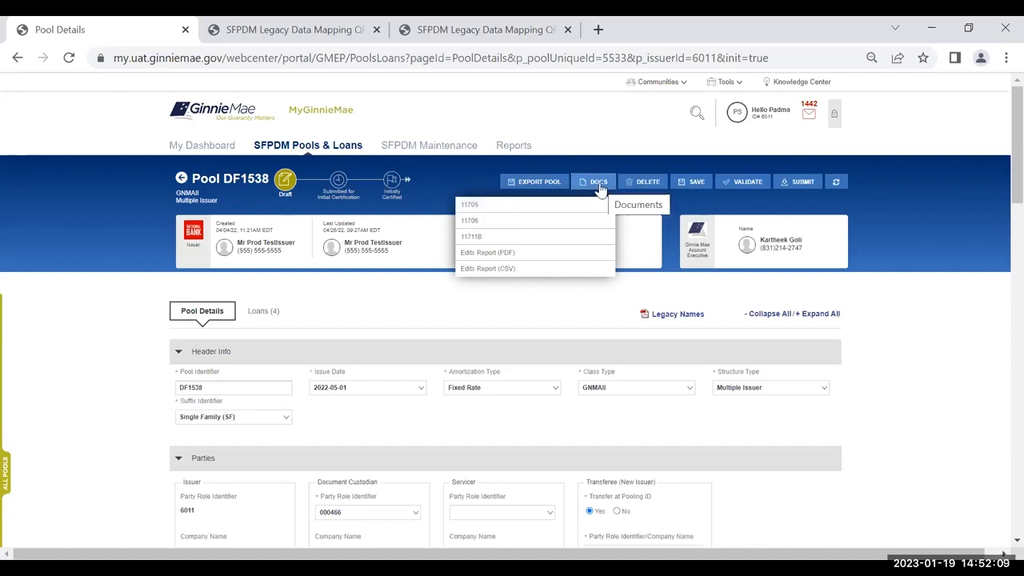
pyautogui.click(471, 208)
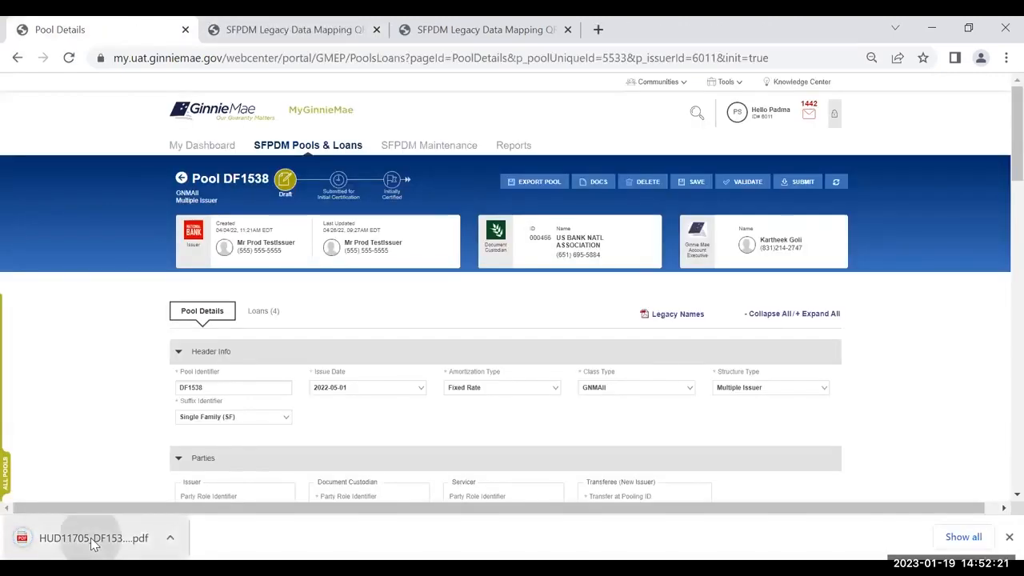
pyautogui.click(94, 542)
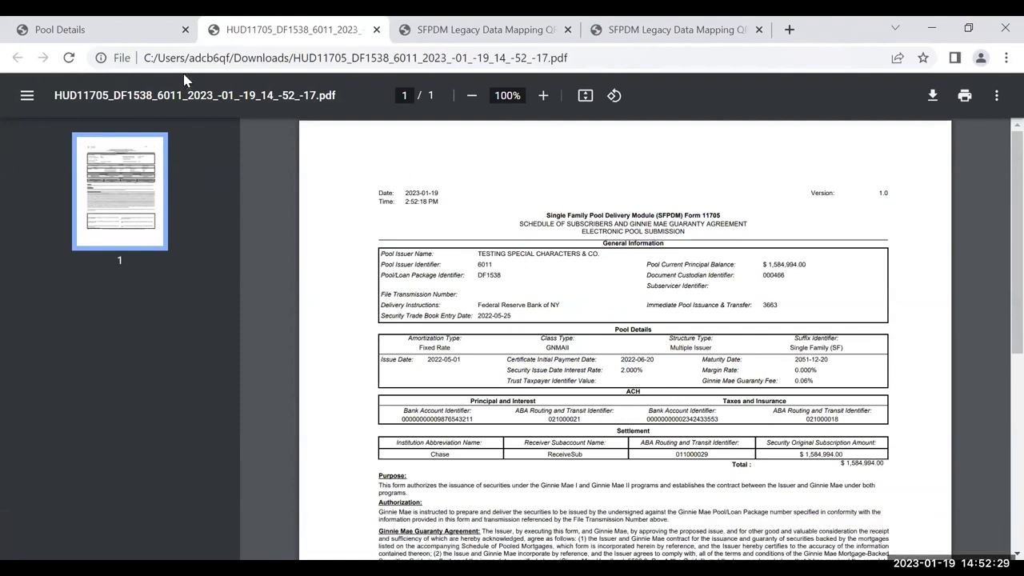
# - Return to pool DF1538's details and review which forms and edits reports can be generated for it
pyautogui.click(122, 24)
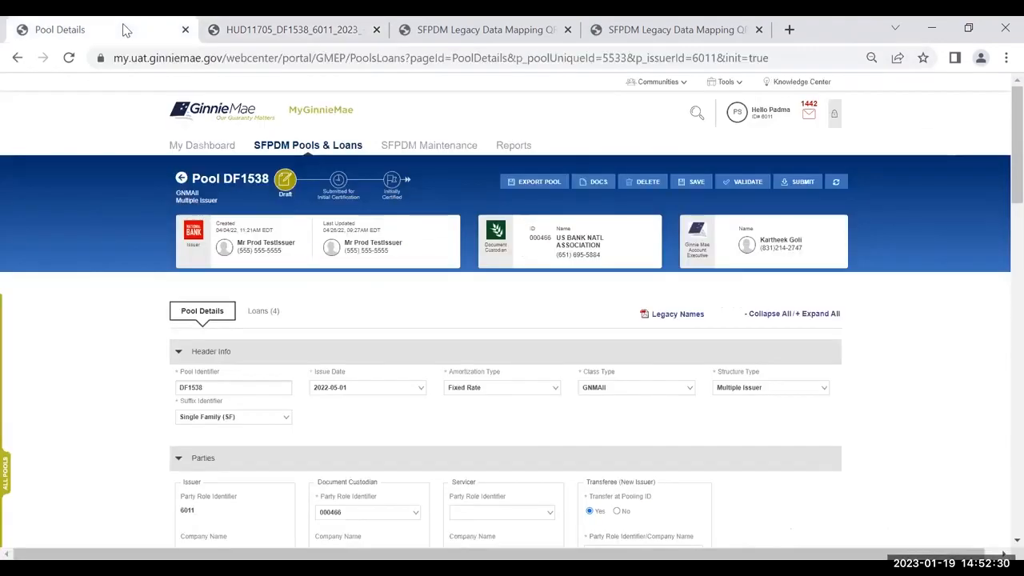
pyautogui.click(595, 184)
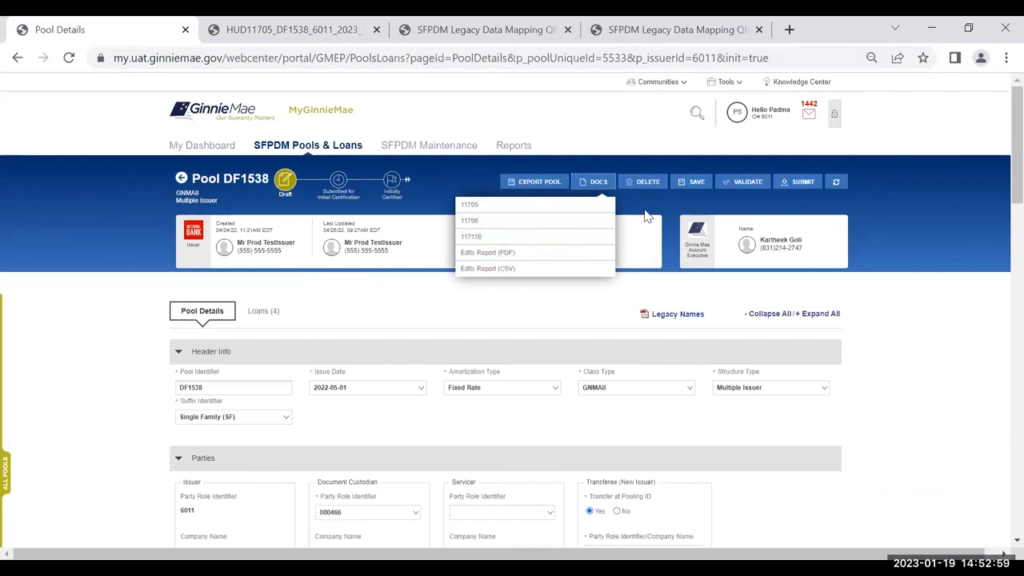
pyautogui.click(693, 204)
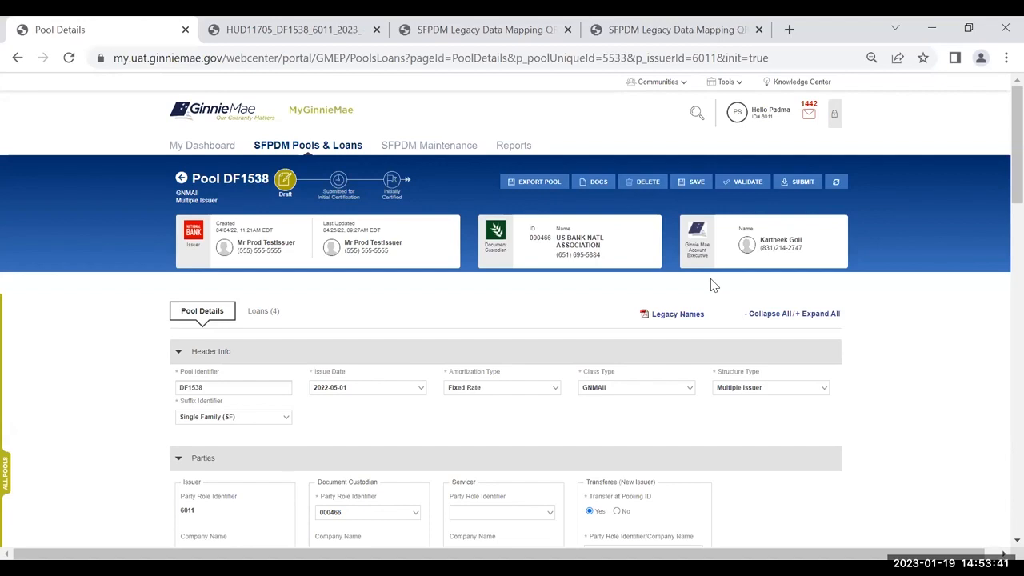
pyautogui.click(604, 184)
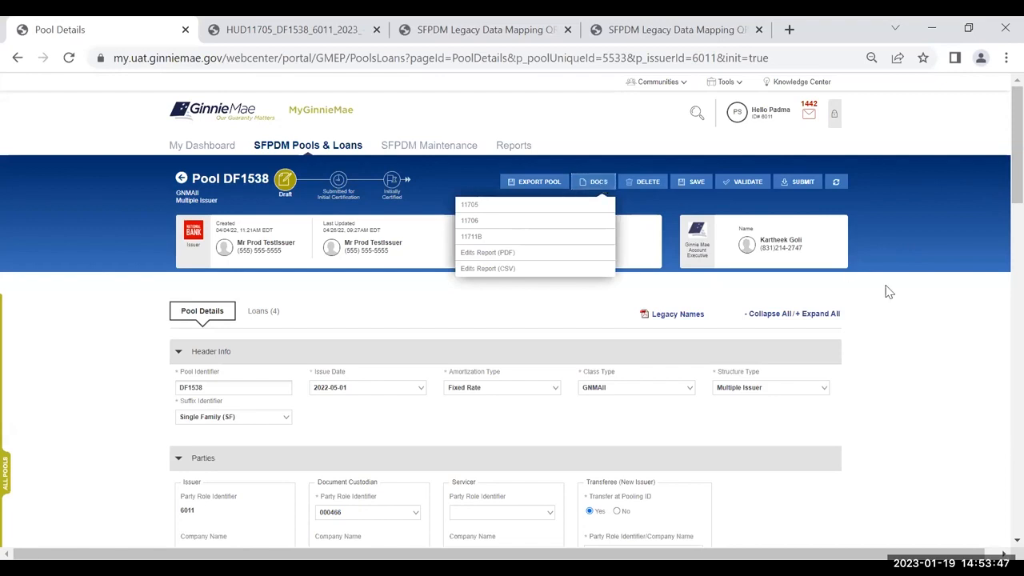
pyautogui.click(916, 318)
pyautogui.scroll(-10, 916, 319)
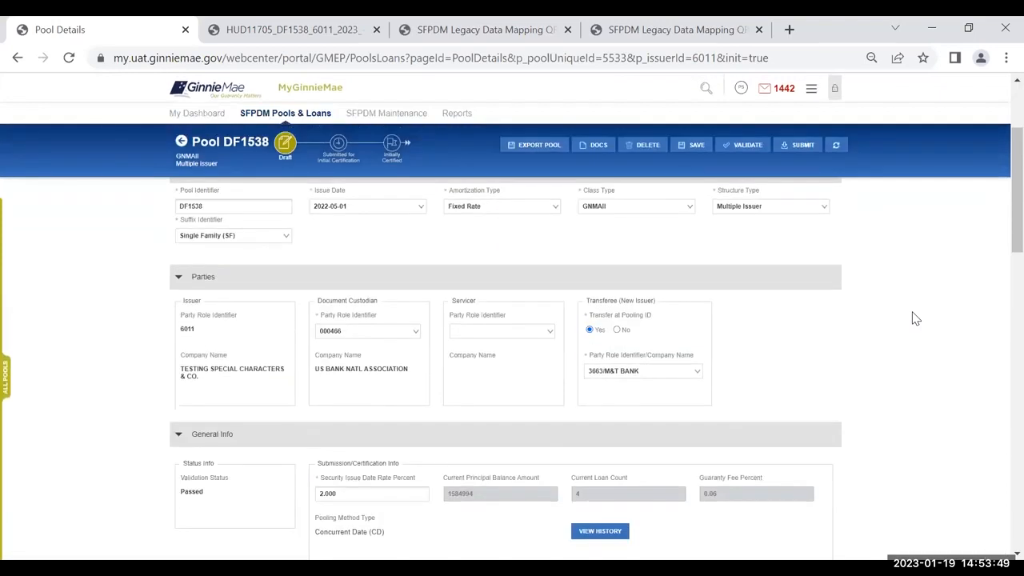
# - Look through pool DF1538's details, from the parties and general info to the subscriber section, and its list of available documents
pyautogui.scroll(-2, 916, 319)
pyautogui.scroll(1, 701, 302)
pyautogui.scroll(-2, 698, 301)
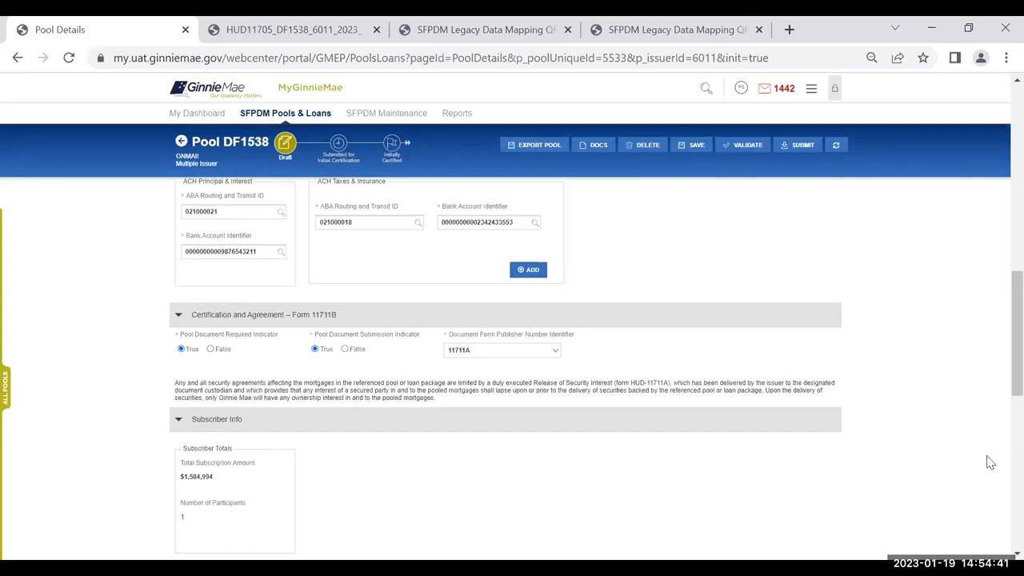
pyautogui.scroll(2, 987, 459)
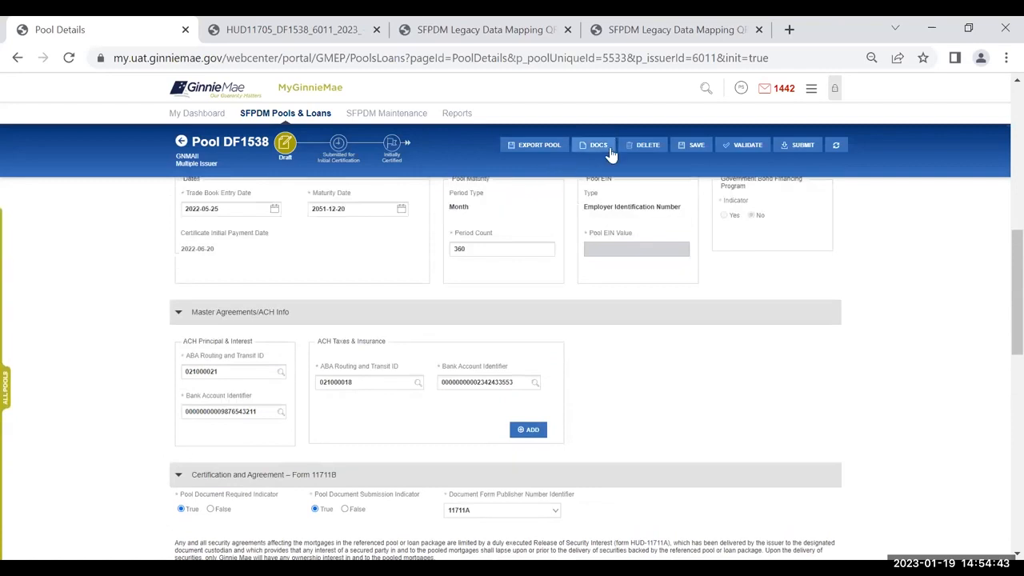
pyautogui.scroll(1, 912, 275)
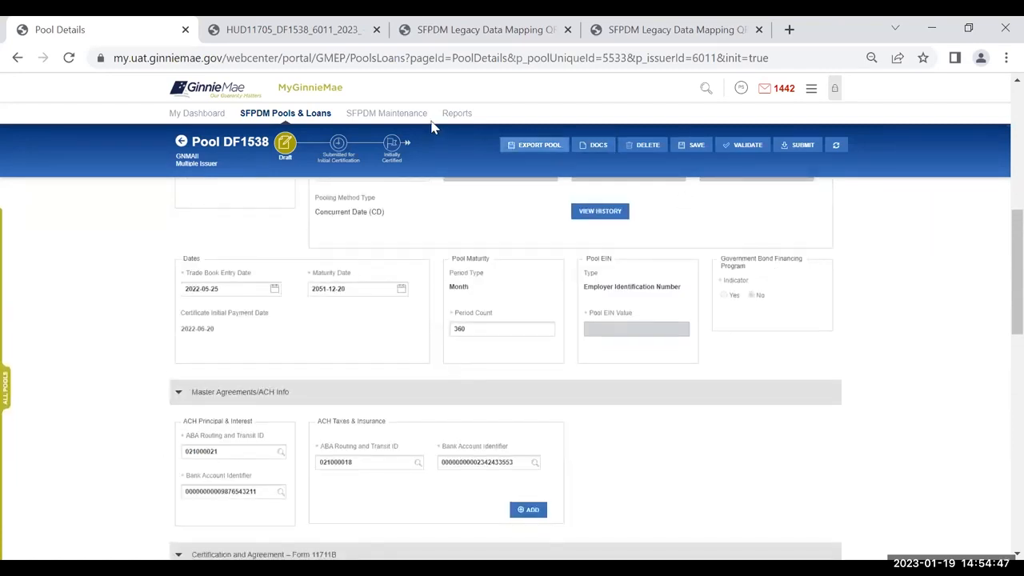
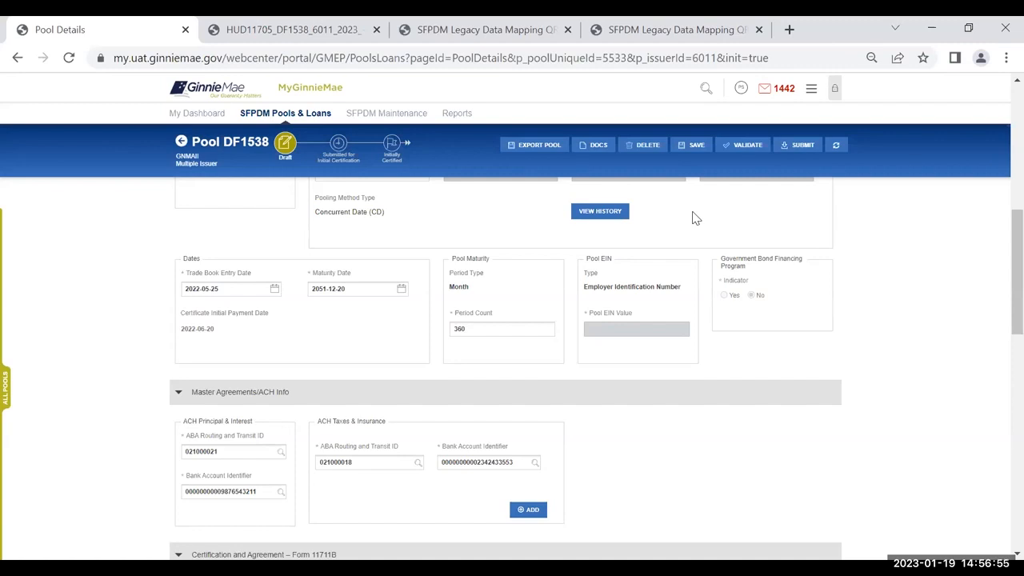
pyautogui.click(599, 157)
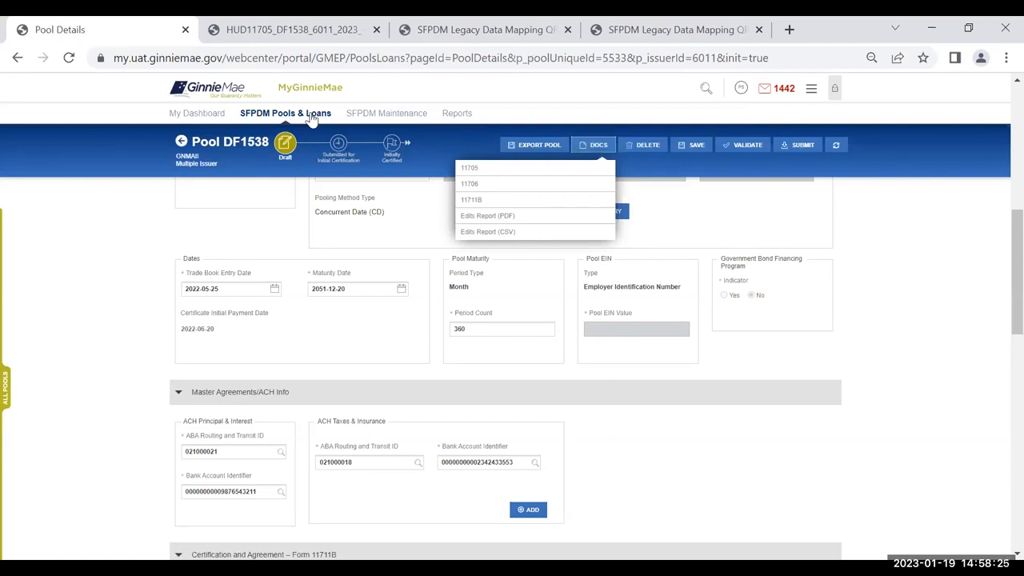
pyautogui.click(876, 228)
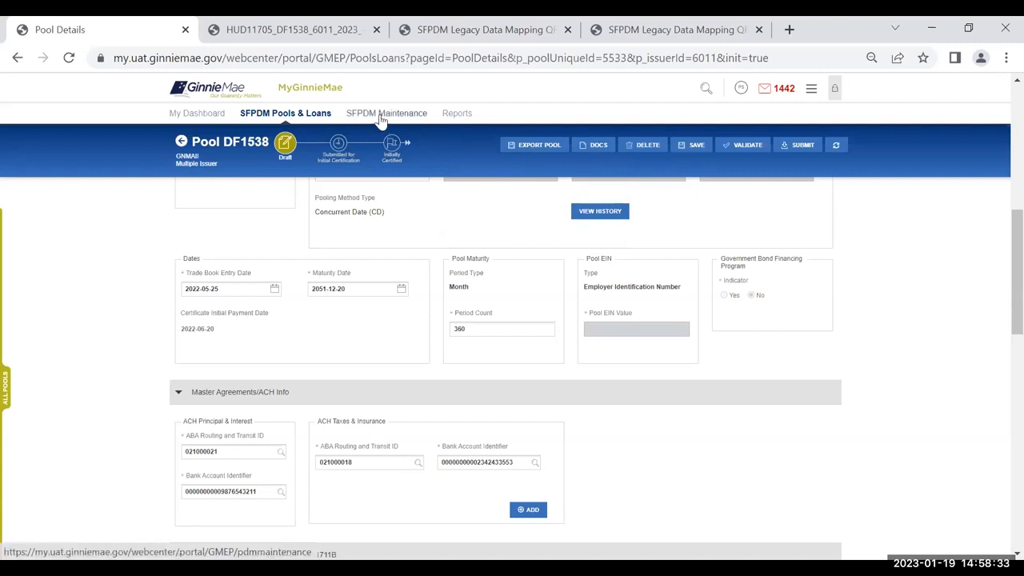
# - Open the Reports page and examine the available report types
pyautogui.click(457, 114)
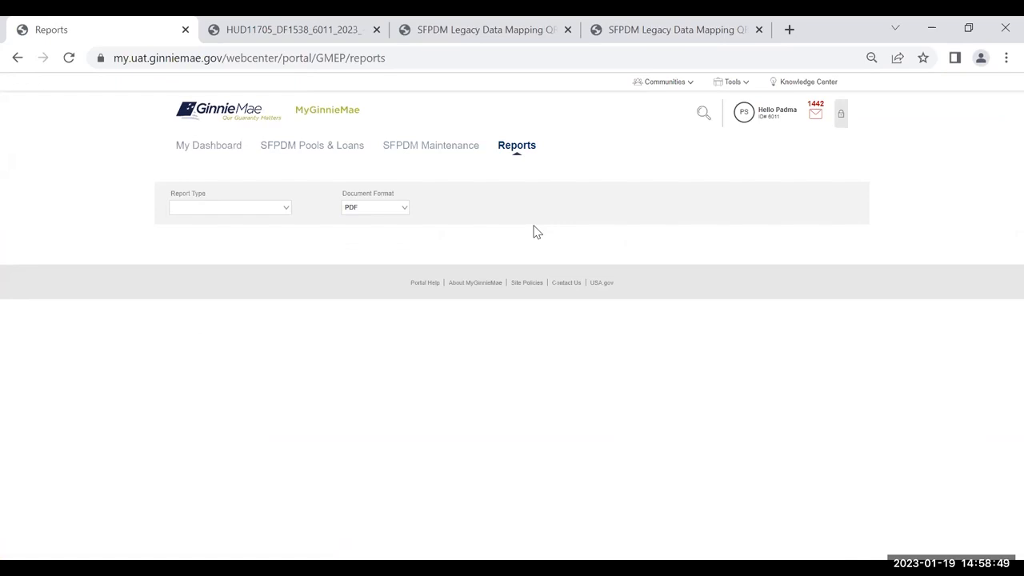
pyautogui.click(290, 211)
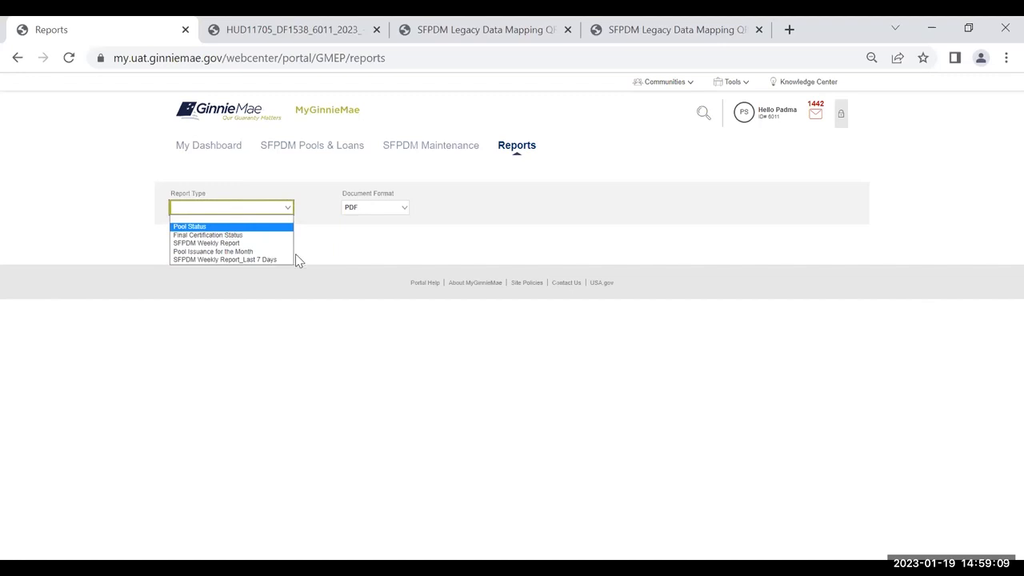
pyautogui.press('Down')
pyautogui.press('Down')
pyautogui.press('Down')
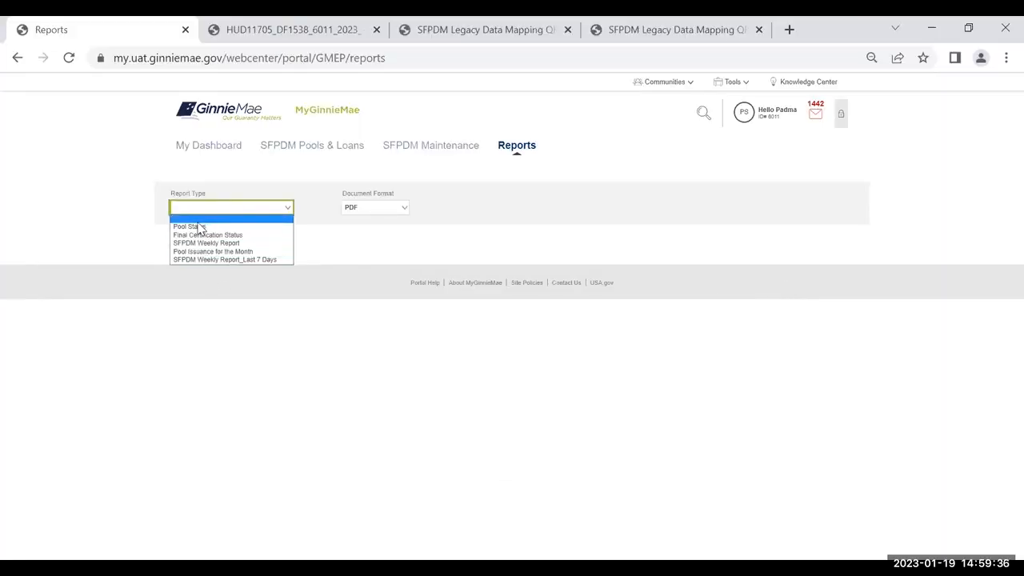
pyautogui.click(290, 208)
pyautogui.click(286, 208)
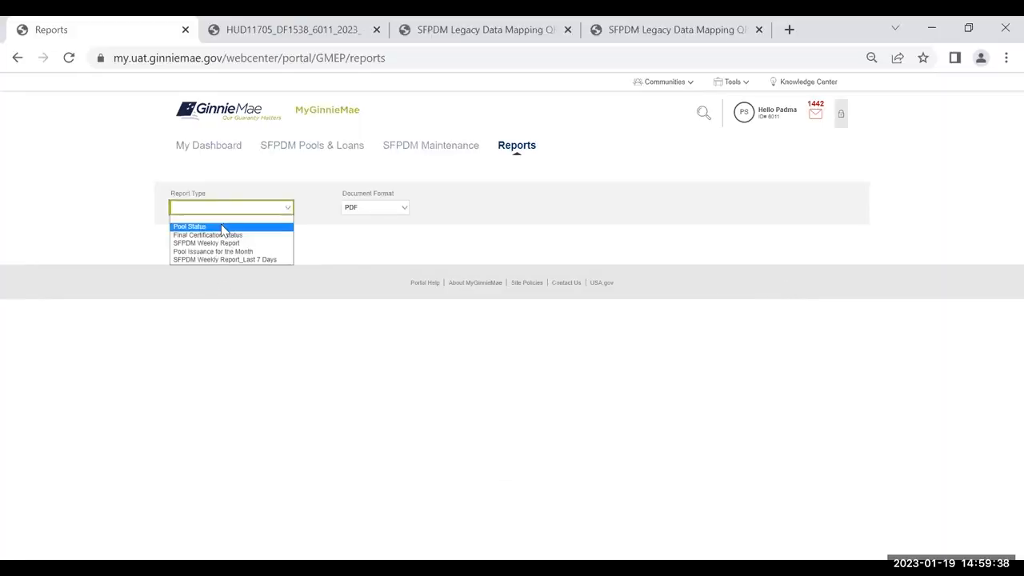
# - Choose the Pool Status report in PDF format and add pool BZ0831 to its selected pool identifiers
pyautogui.click(222, 227)
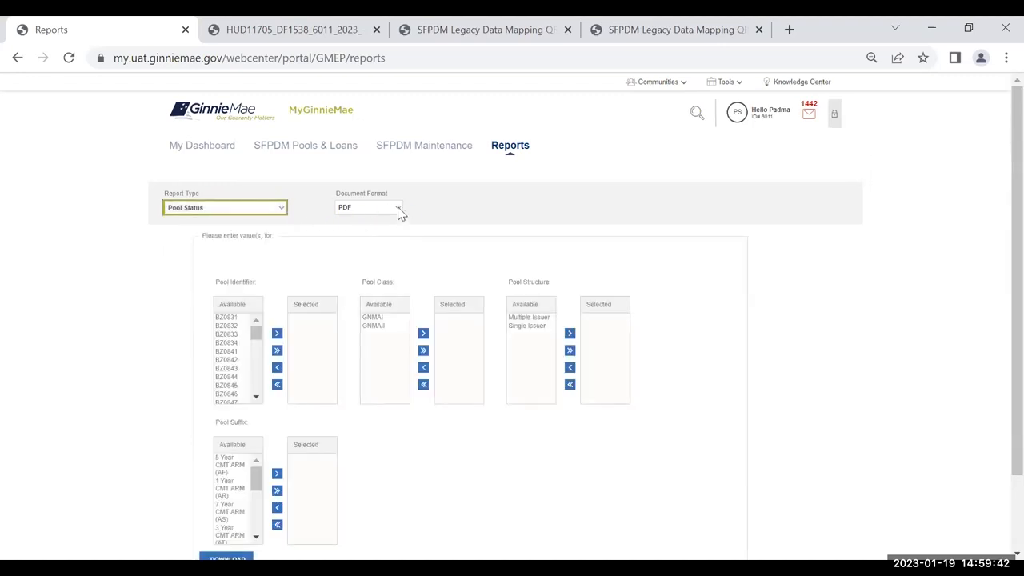
pyautogui.click(399, 208)
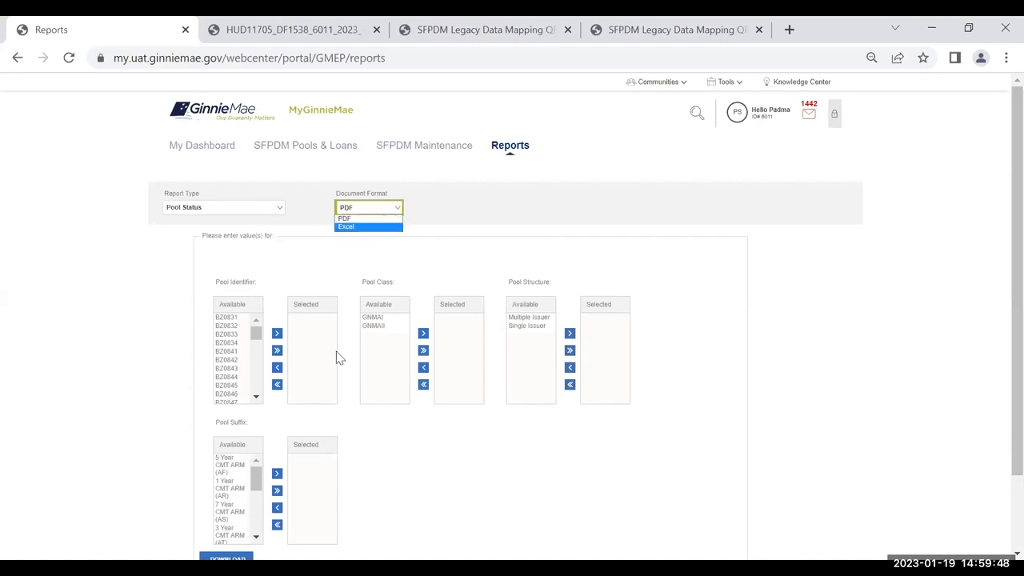
pyautogui.scroll(-1, 336, 359)
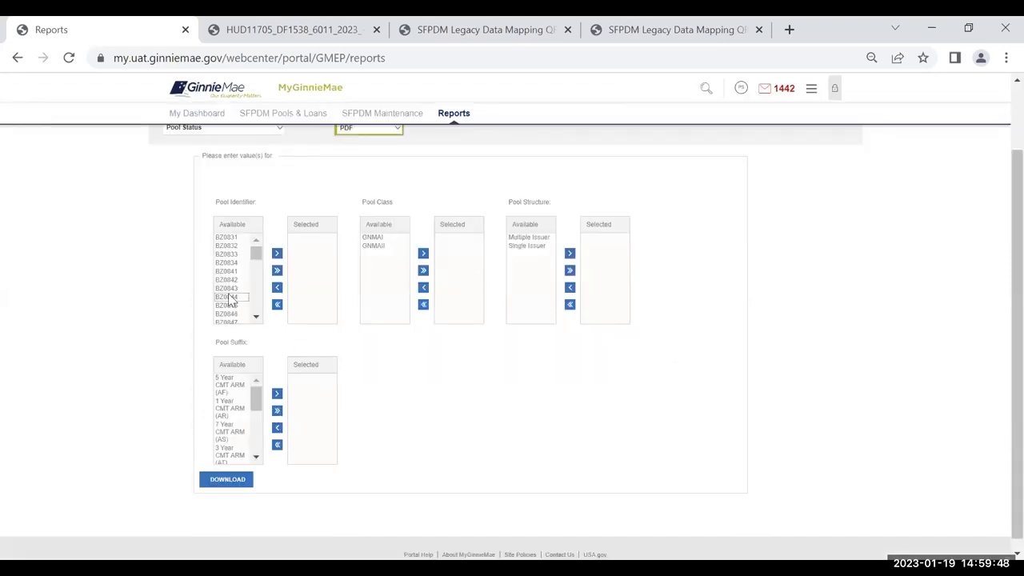
pyautogui.click(240, 238)
pyautogui.click(276, 254)
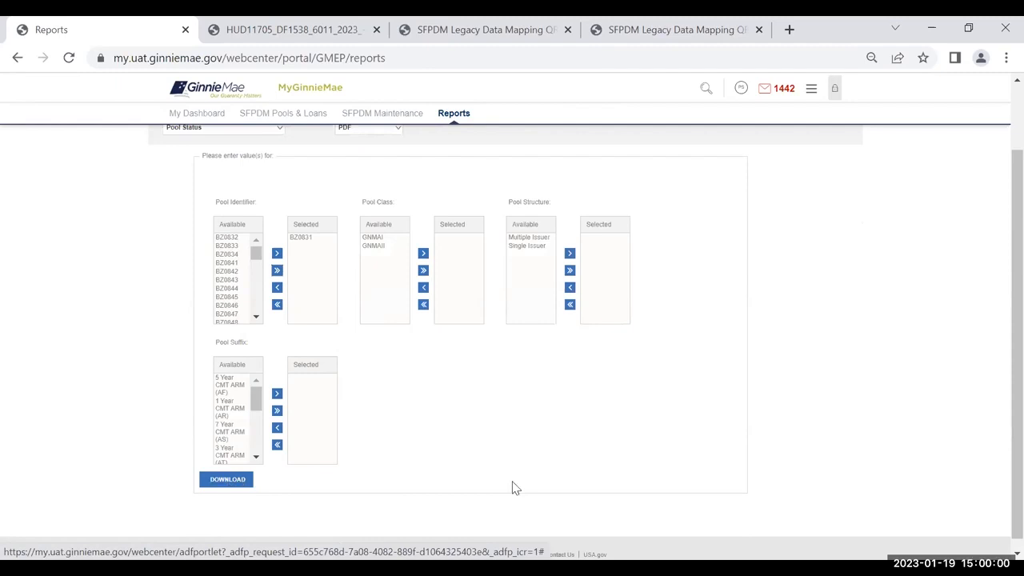
pyautogui.scroll(2, 736, 502)
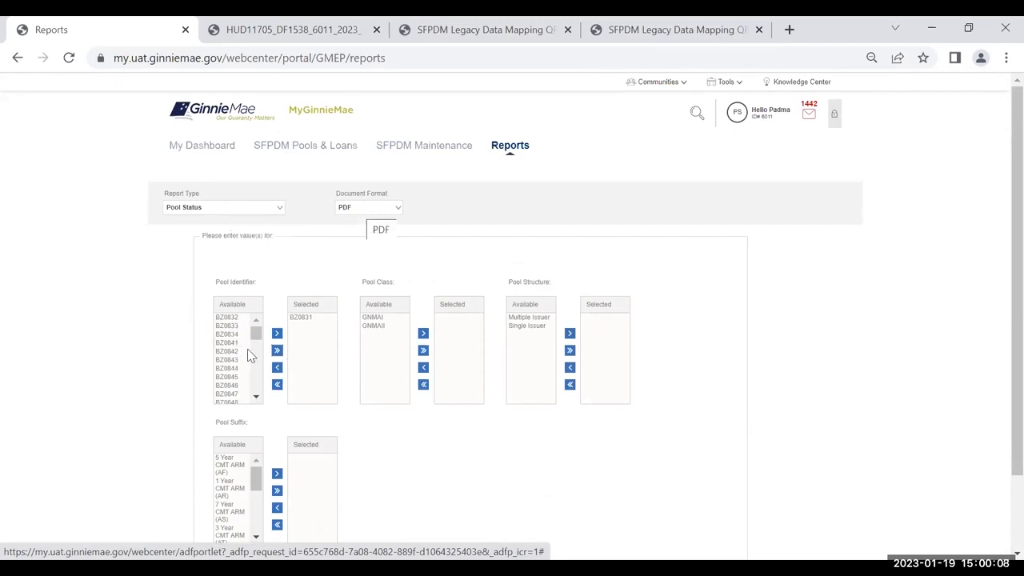
pyautogui.scroll(-1, 389, 455)
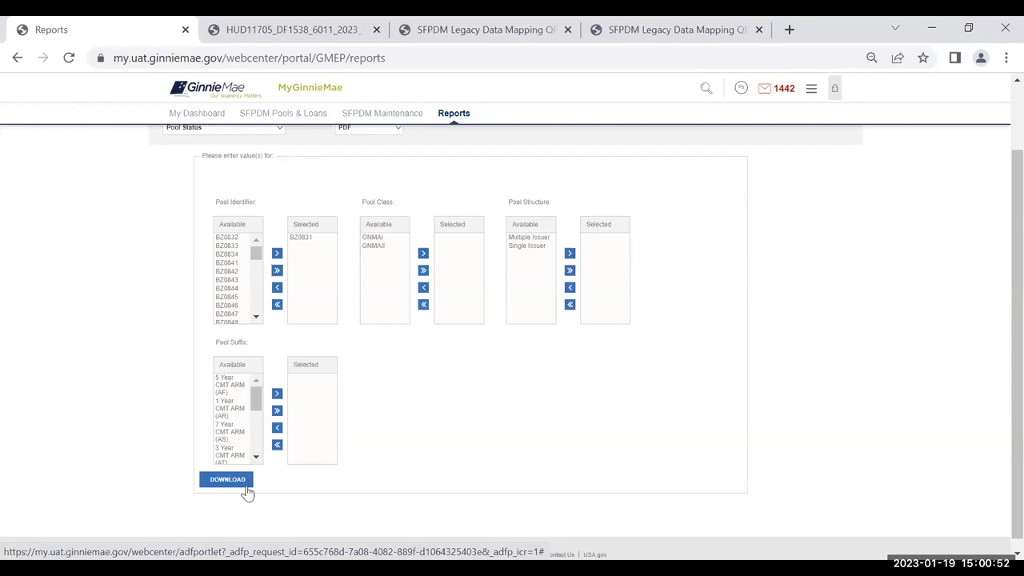
# - Return to the dashboard and review its pool status, inbox and TAI Acceptance sections, including the custodian field for pool DC1243
pyautogui.click(192, 114)
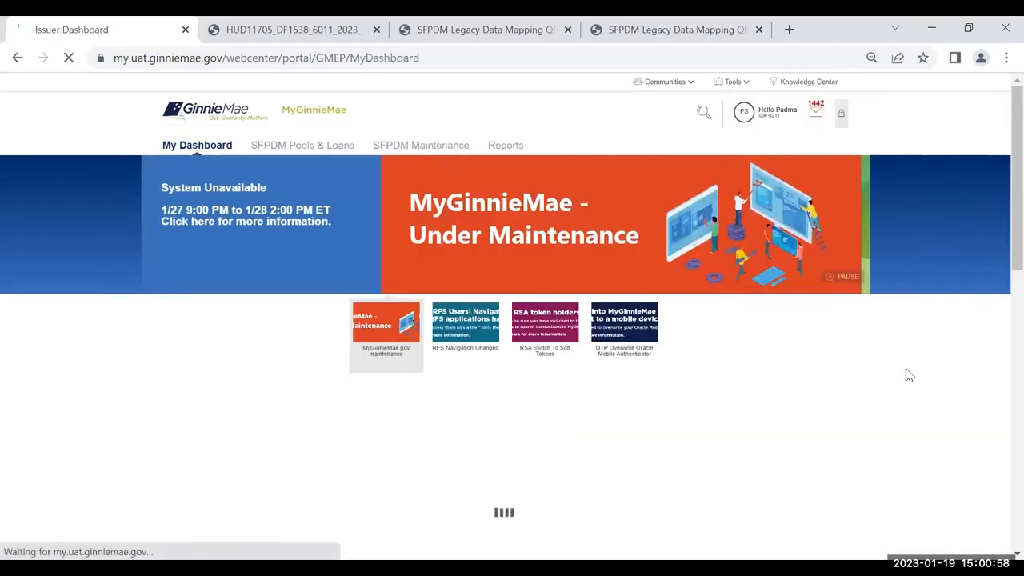
pyautogui.scroll(-1, 908, 375)
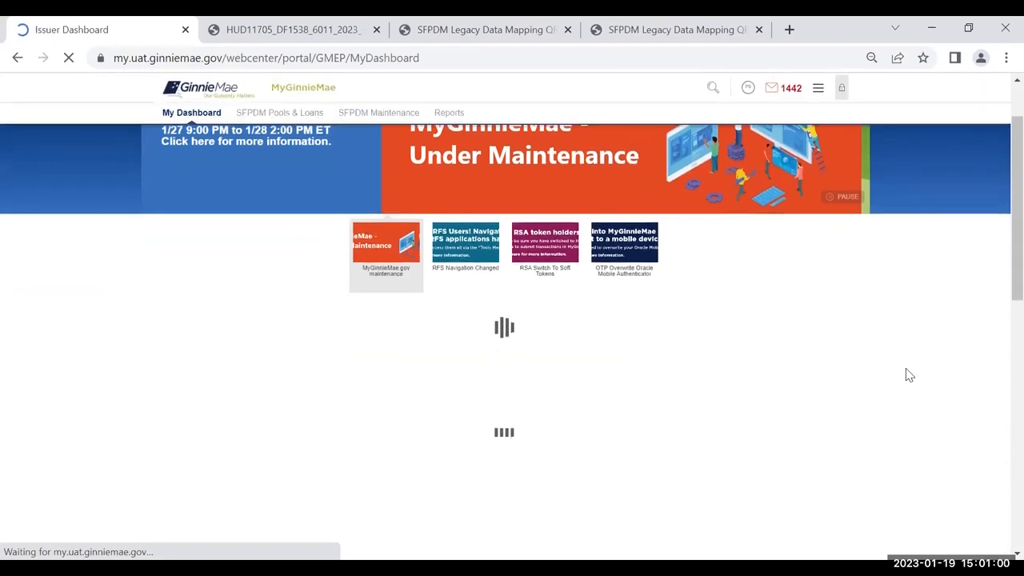
pyautogui.scroll(-2, 909, 375)
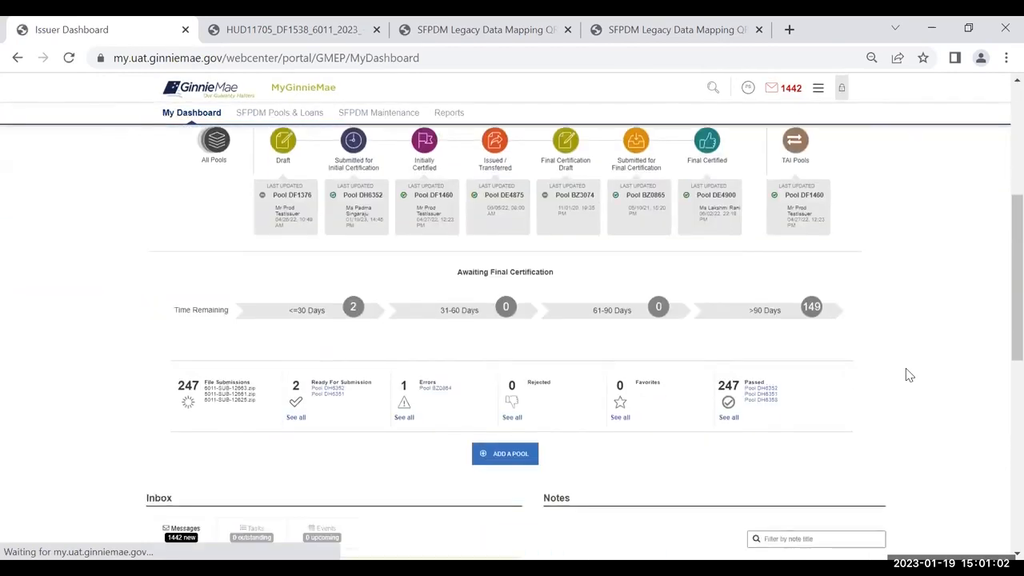
pyautogui.scroll(-5, 909, 375)
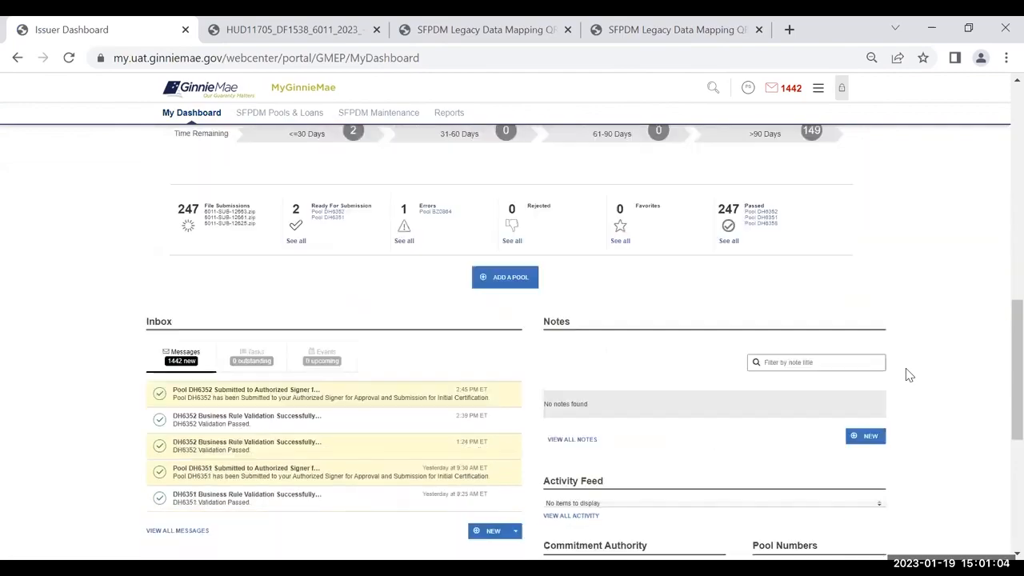
pyautogui.scroll(5, 908, 373)
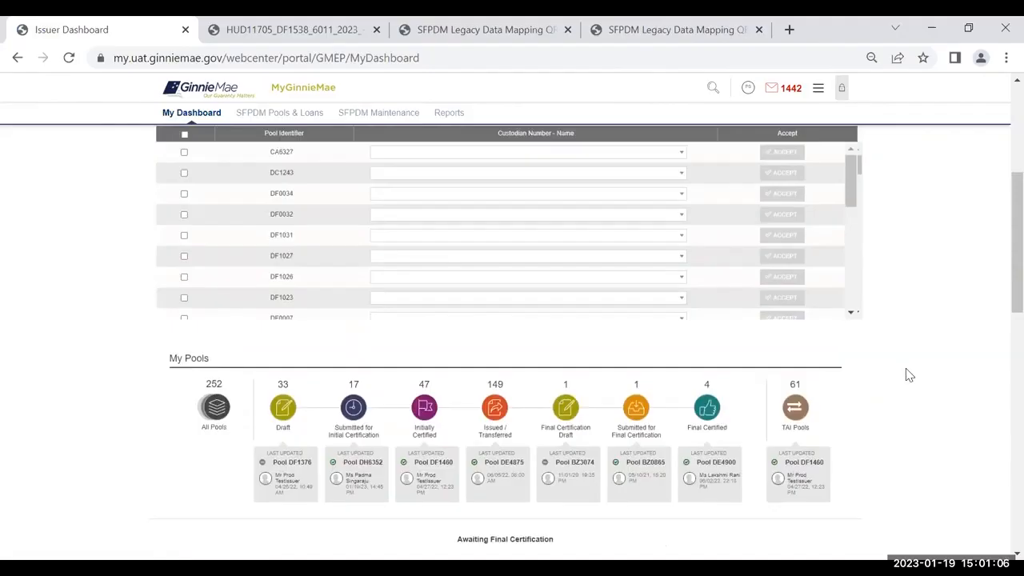
pyautogui.scroll(2, 907, 373)
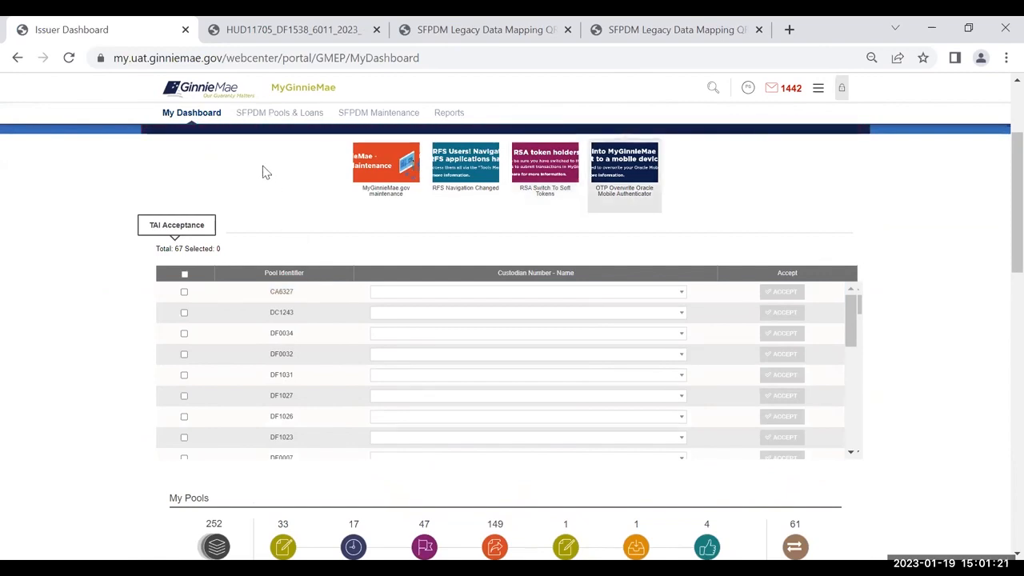
pyautogui.click(690, 310)
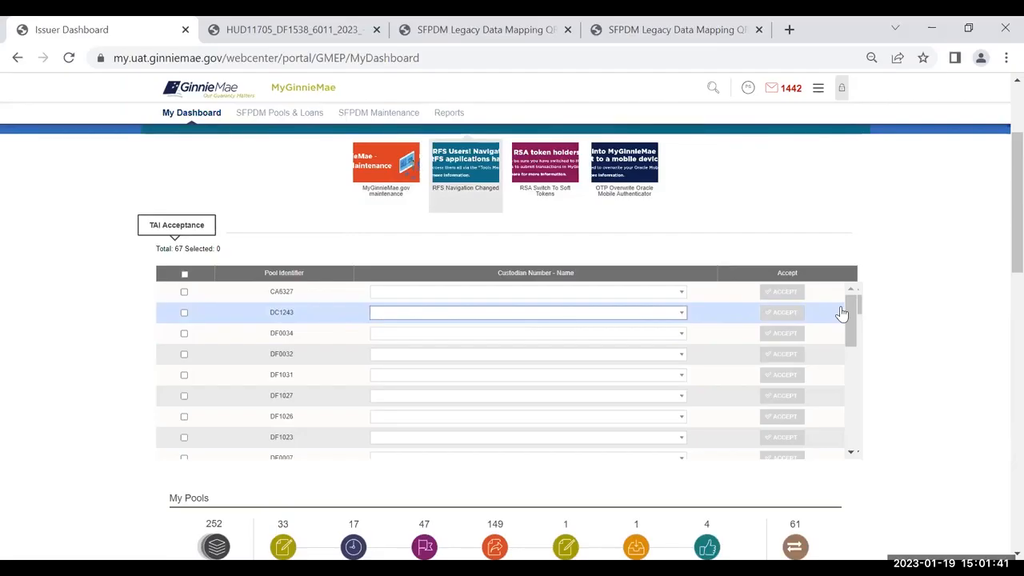
# - From the SFPDM pool list, go to pool attestation in GinnieNET and dismiss the forms notice
pyautogui.click(276, 116)
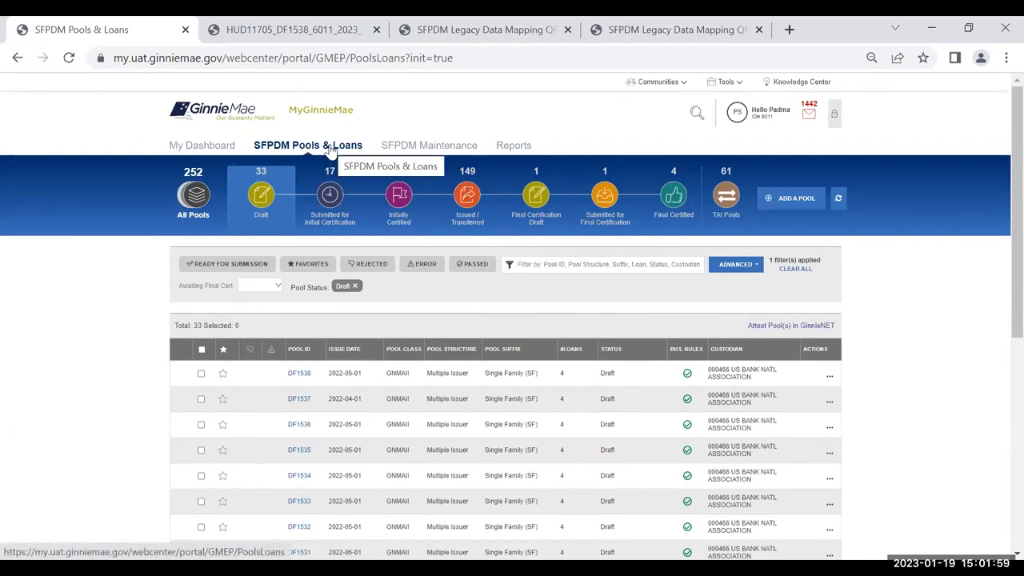
pyautogui.click(773, 328)
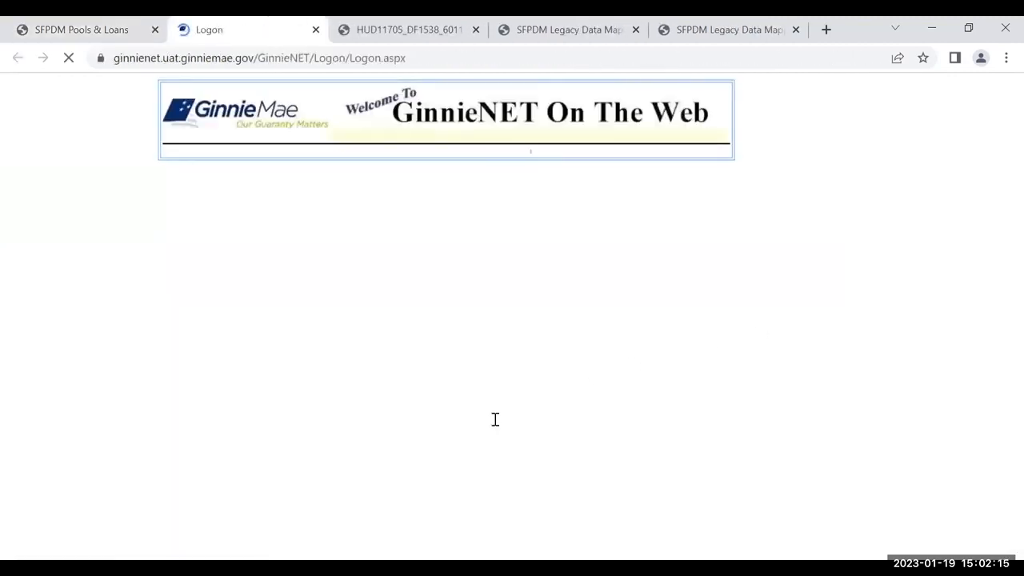
pyautogui.scroll(-3, 504, 402)
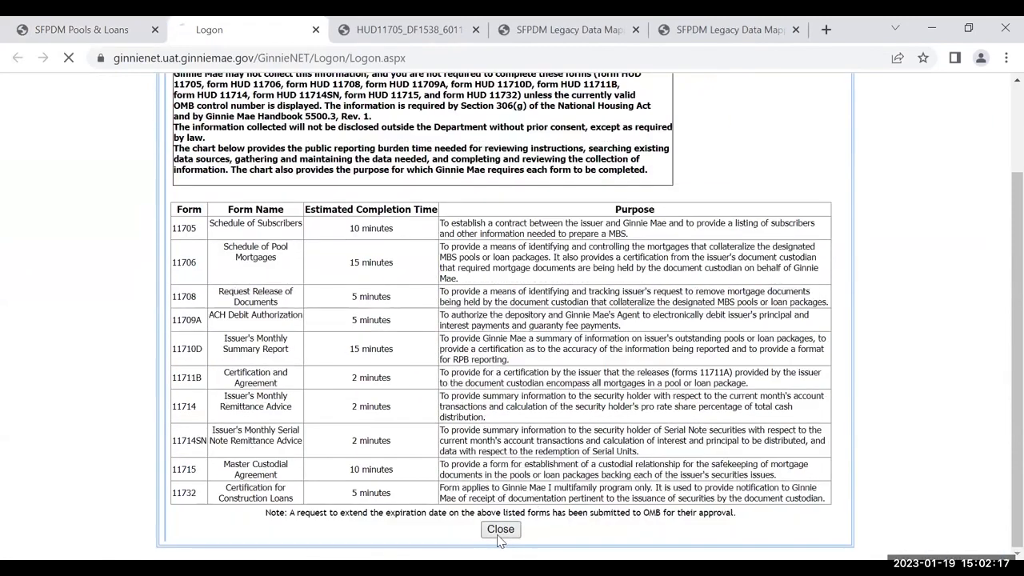
pyautogui.click(498, 535)
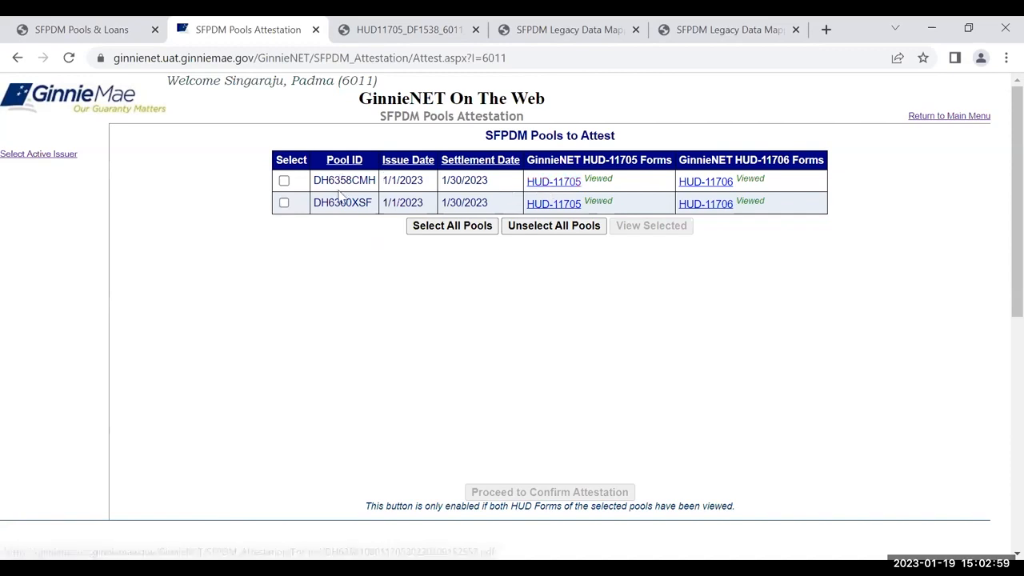
# - Select all pools awaiting attestation, view their combined HUD-11705 and HUD-11706 forms, and return to the attestation page
pyautogui.click(446, 226)
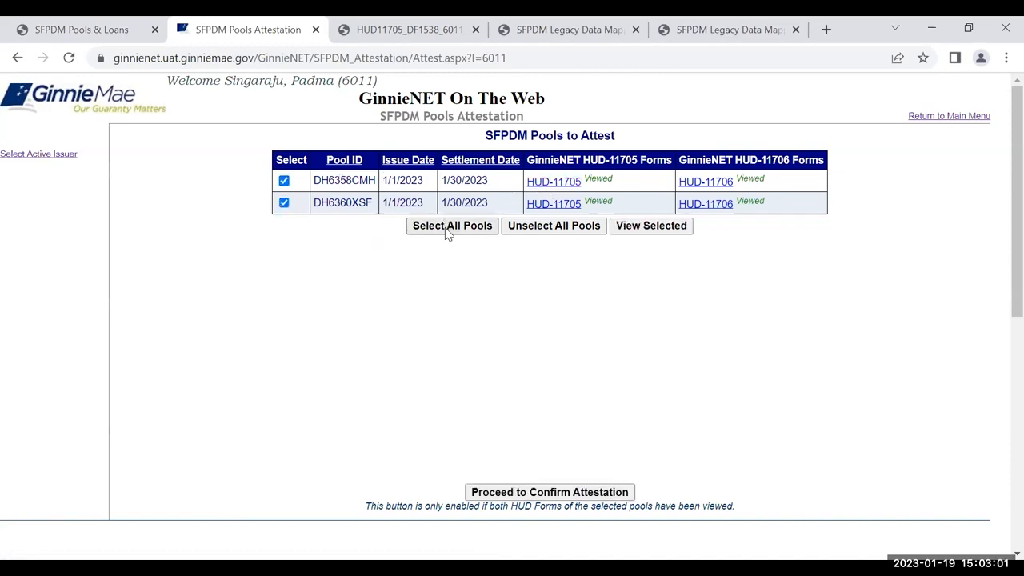
pyautogui.click(640, 227)
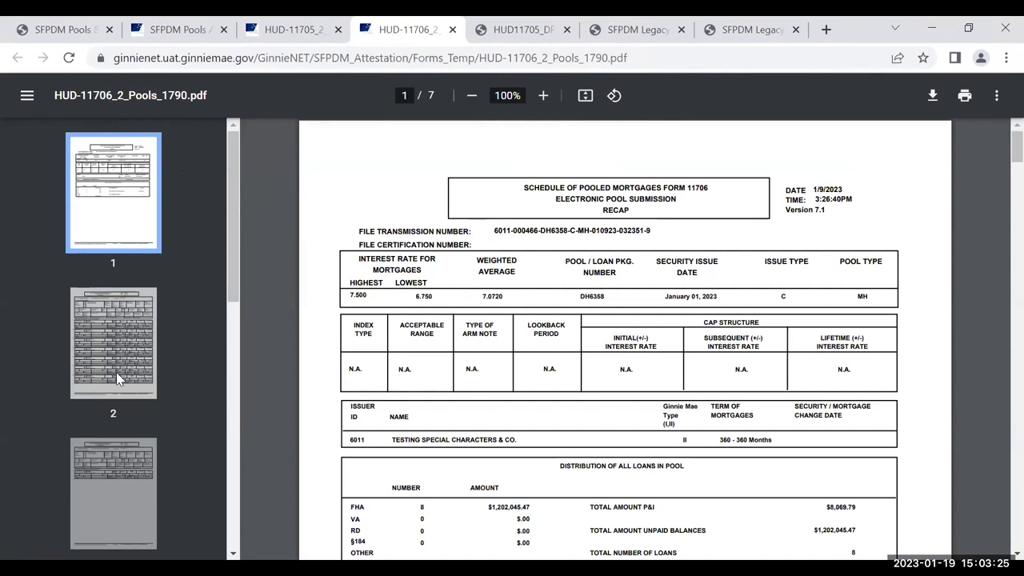
pyautogui.click(194, 30)
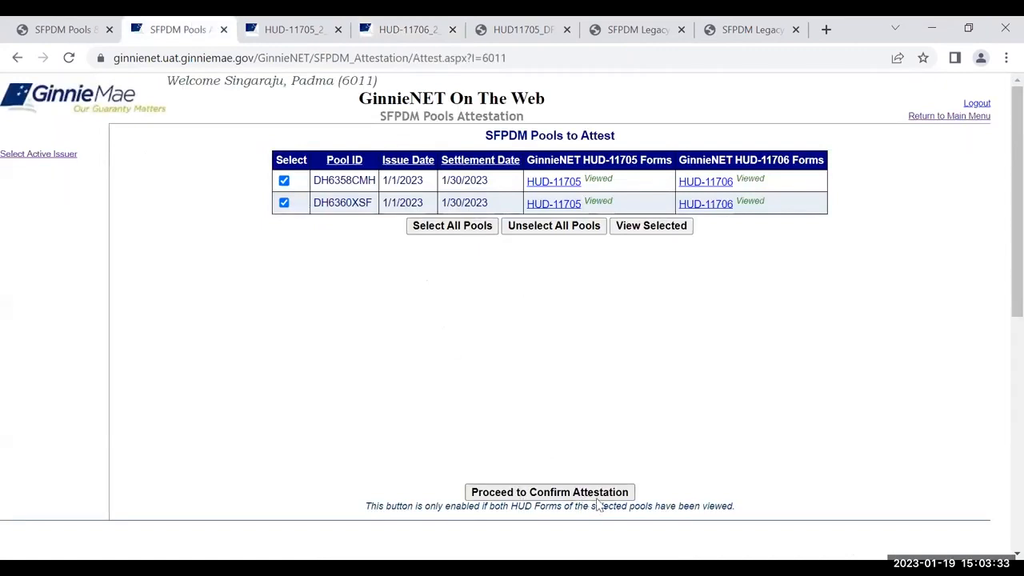
# - Proceed with the selected pools and confirm the attestation of their HUD forms for initial certification
pyautogui.click(544, 493)
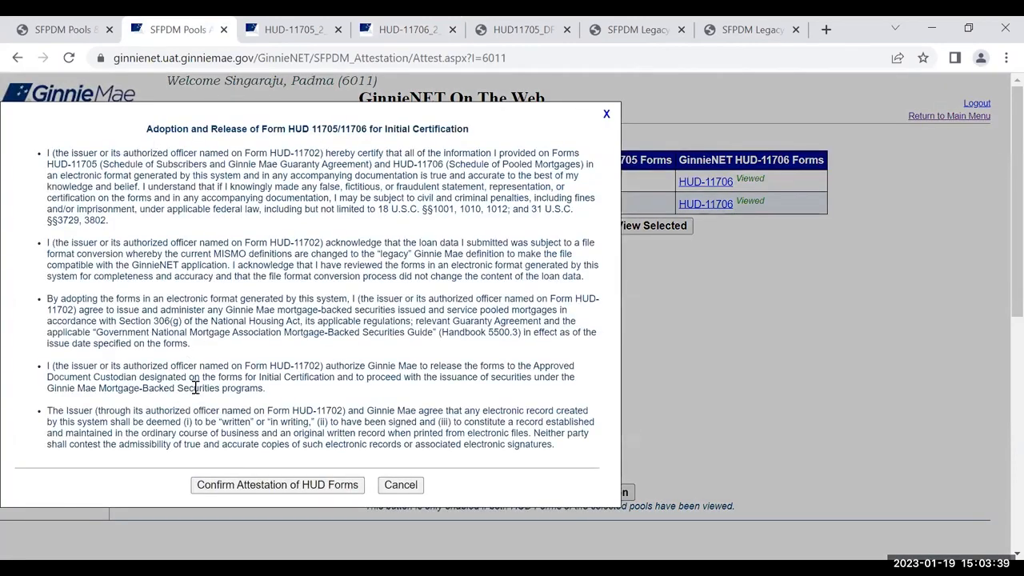
pyautogui.click(267, 490)
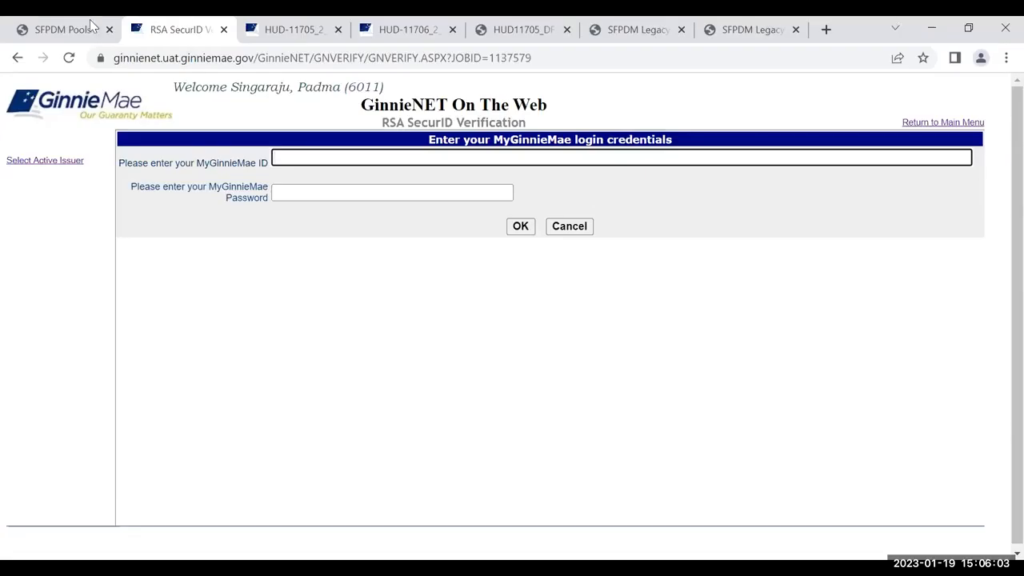
# - Leave the GinnieNET credential verification page and return to the SFPDM Pools & Loans list
pyautogui.click(63, 27)
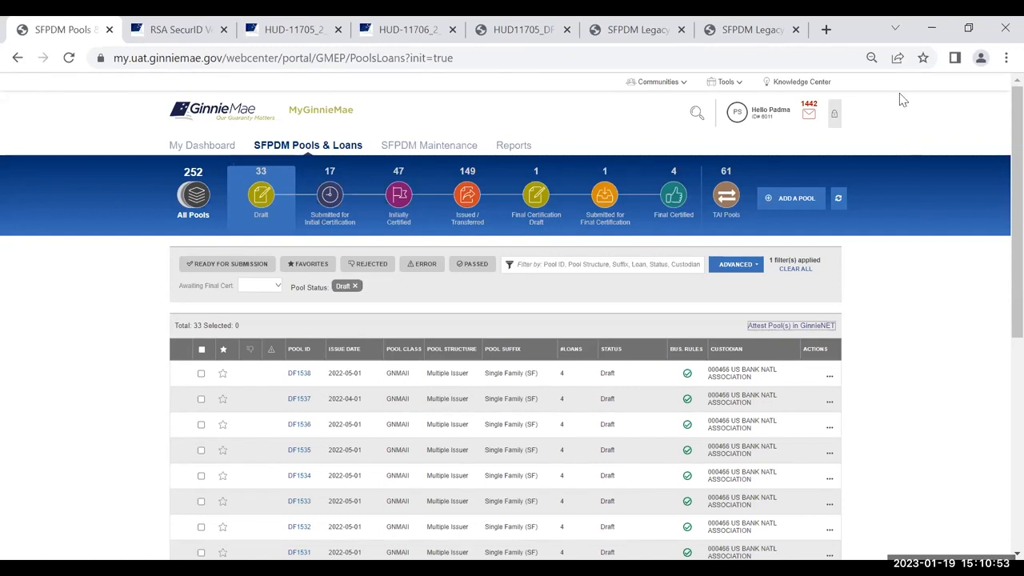
# - Try to load the ginniemae.gov website in a new browser tab, and close that tab from the SFPDM pool list
pyautogui.click(827, 32)
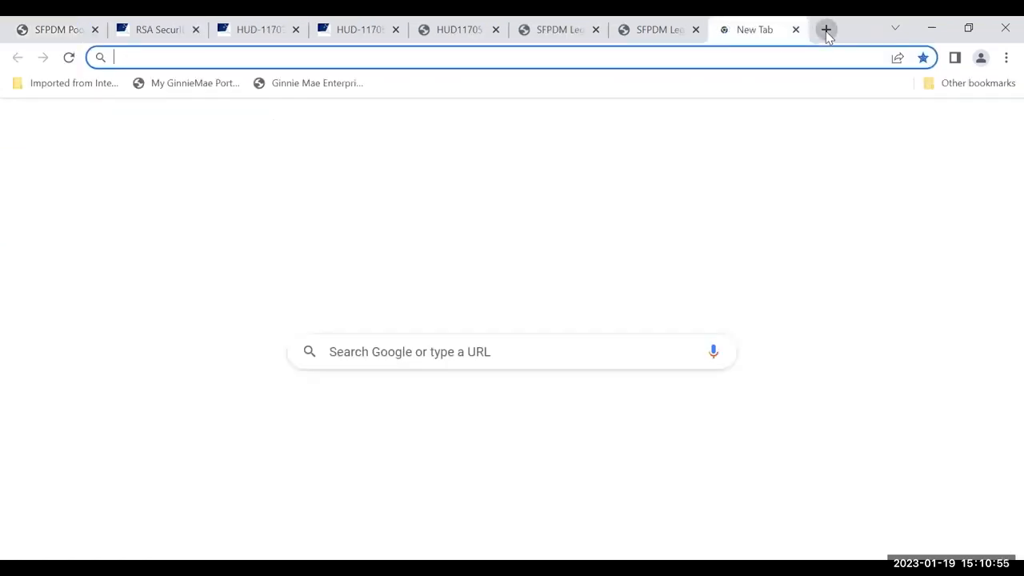
pyautogui.write('gi')
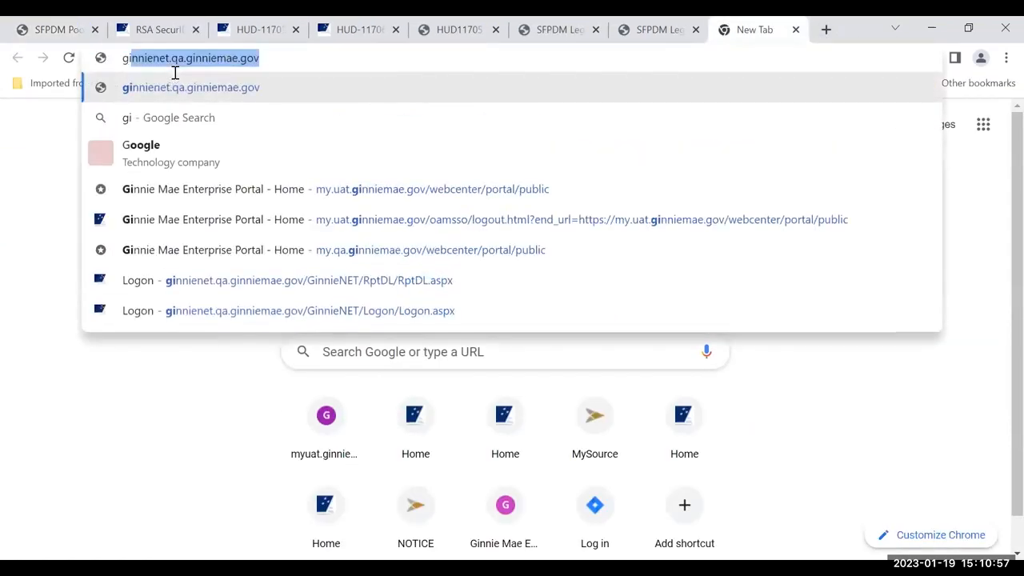
pyautogui.write('nni')
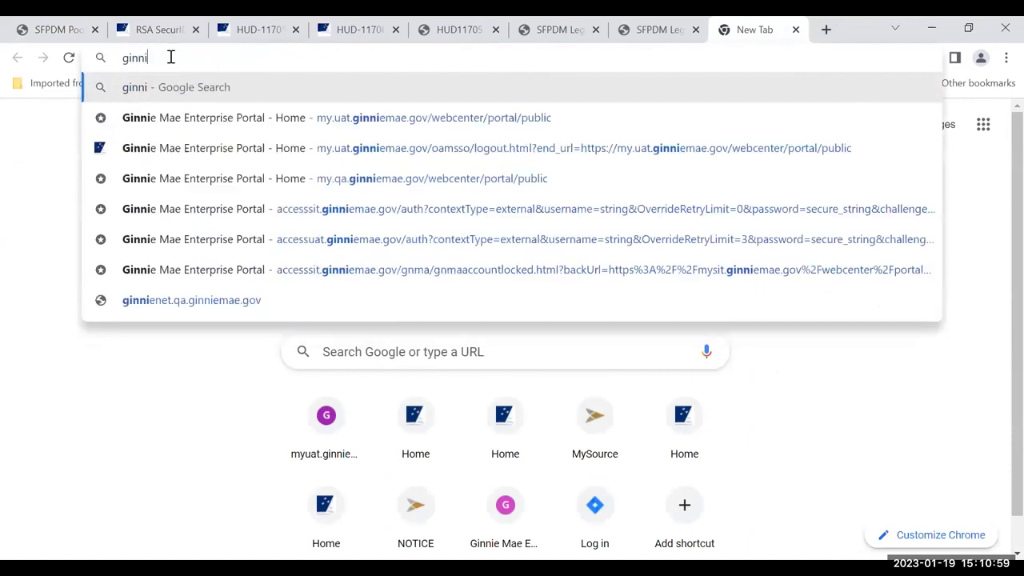
pyautogui.write('mae.')
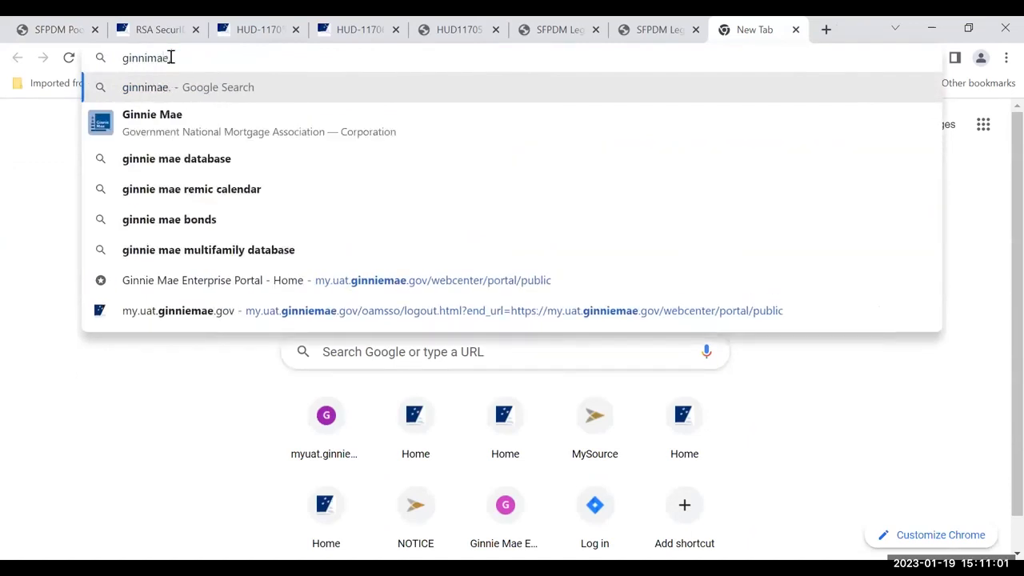
pyautogui.write('gov')
pyautogui.press('Return')
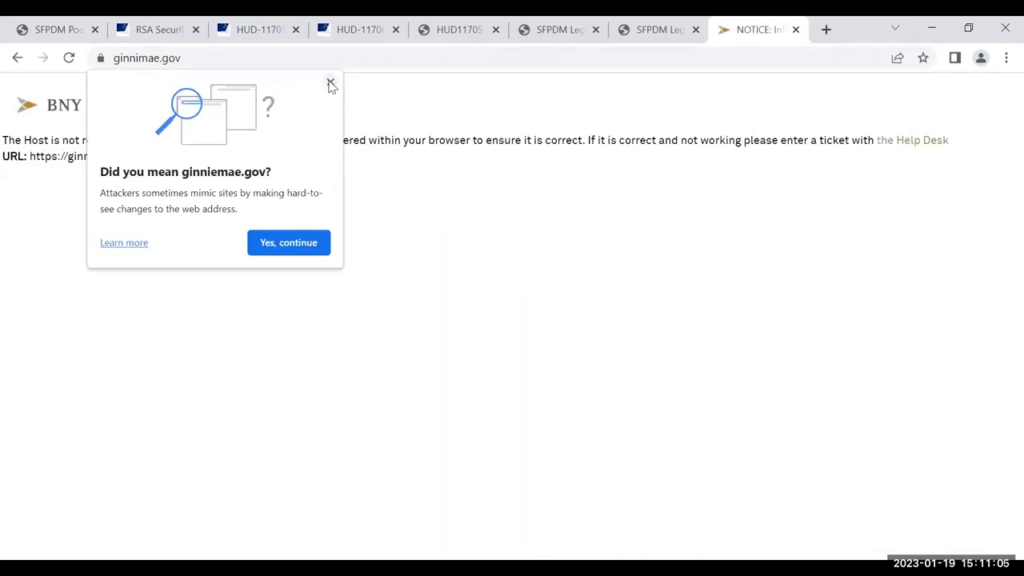
pyautogui.click(309, 244)
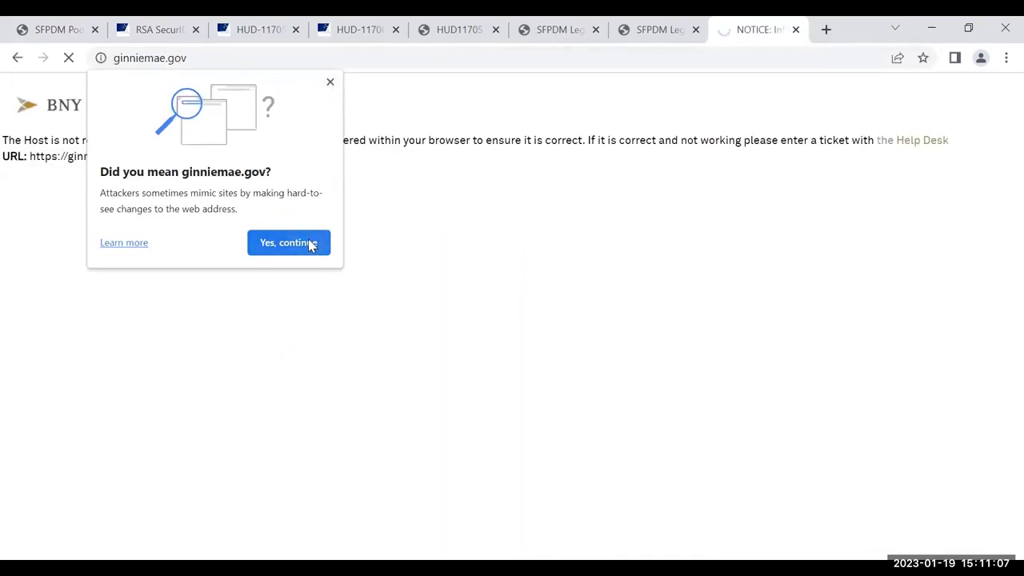
pyautogui.click(184, 58)
pyautogui.click(75, 29)
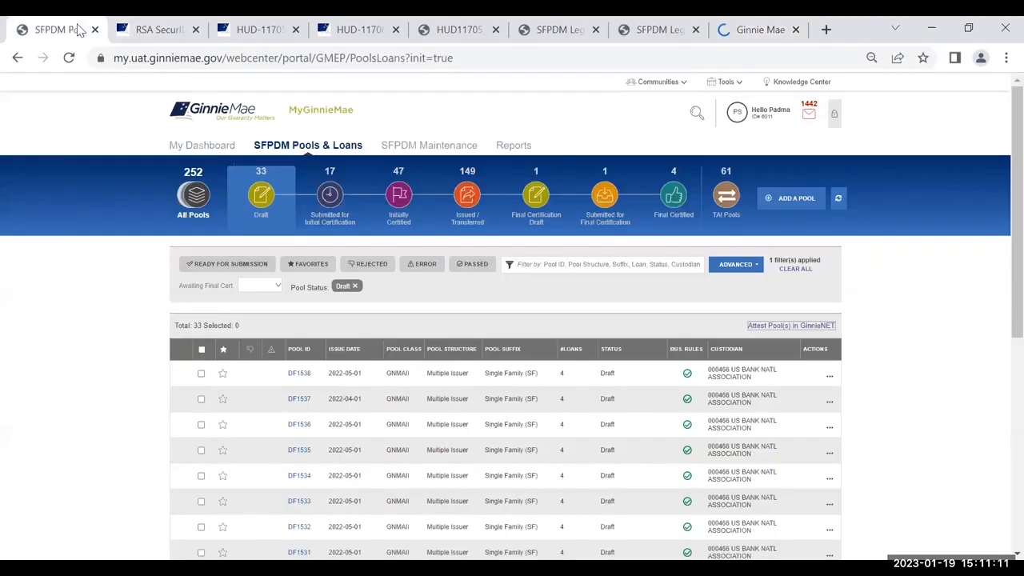
pyautogui.click(796, 30)
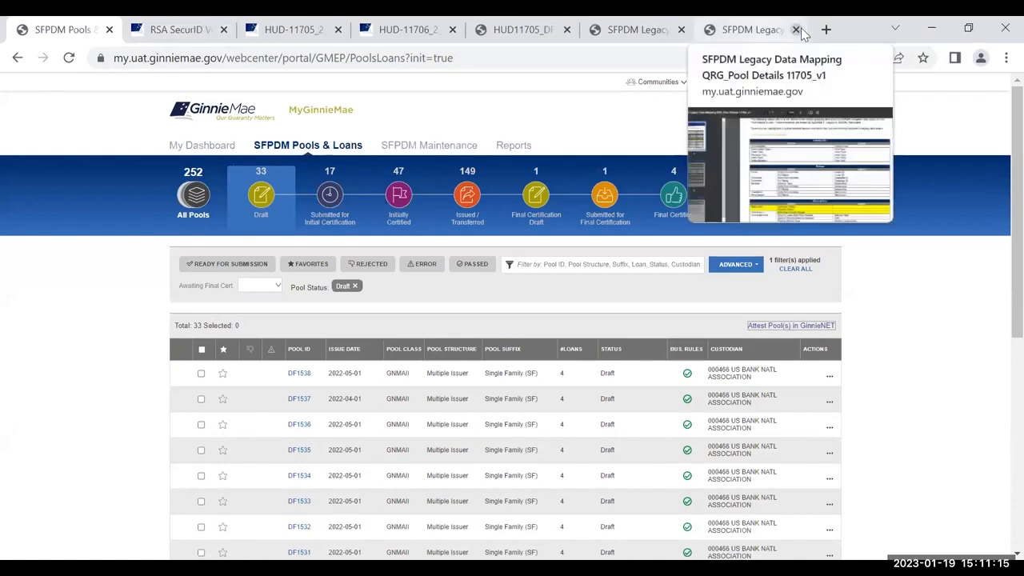